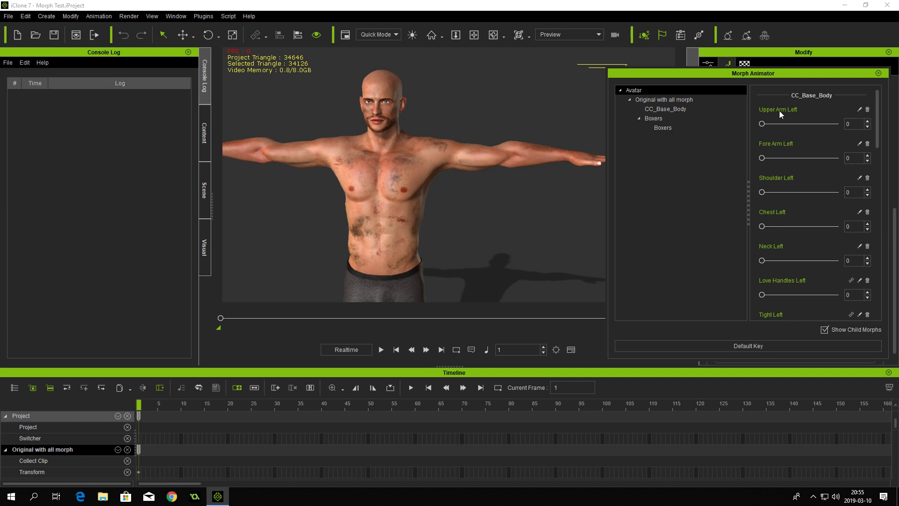
Step: Preview the CC_Base_Body morphs from Upper Arm Left through Love Handles Left, returning each one to 0
{"action": "left_click_drag", "start_coordinate": [771, 122], "coordinate": [761, 158]}
{"action": "mouse_move", "coordinate": [762, 192]}
{"action": "left_mouse_down"}
{"action": "mouse_move", "coordinate": [823, 192]}
{"action": "mouse_move", "coordinate": [762, 192]}
{"action": "left_mouse_up"}
{"action": "mouse_move", "coordinate": [762, 226]}
{"action": "left_mouse_down"}
{"action": "mouse_move", "coordinate": [817, 225]}
{"action": "mouse_move", "coordinate": [762, 227]}
{"action": "left_mouse_up"}
{"action": "mouse_move", "coordinate": [763, 260]}
{"action": "left_mouse_down"}
{"action": "mouse_move", "coordinate": [835, 260]}
{"action": "mouse_move", "coordinate": [761, 261]}
{"action": "left_mouse_up"}
{"action": "mouse_move", "coordinate": [762, 295]}
{"action": "left_mouse_down"}
{"action": "mouse_move", "coordinate": [804, 295]}
{"action": "mouse_move", "coordinate": [761, 296]}
{"action": "left_mouse_up"}
{"action": "scroll", "coordinate": [832, 234], "scroll_direction": "down", "scroll_amount": 5}
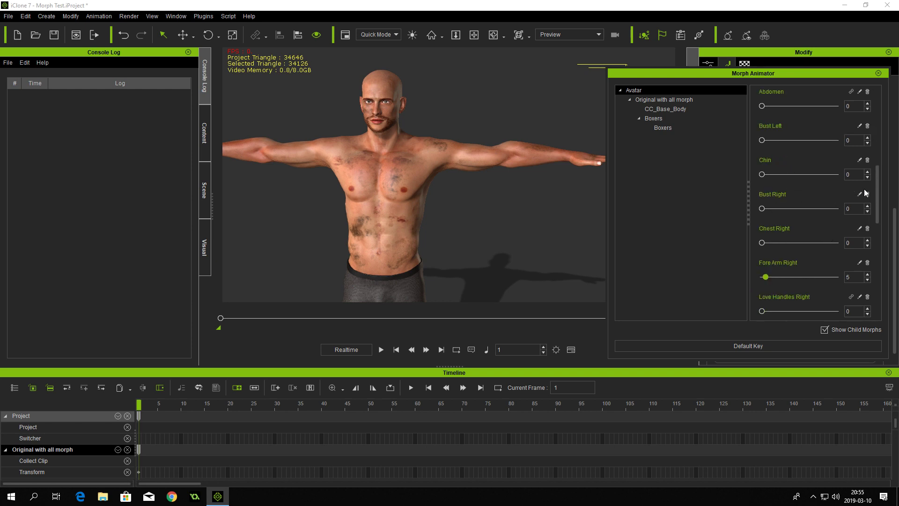
{"action": "scroll", "coordinate": [880, 196], "scroll_direction": "up", "scroll_amount": 3}
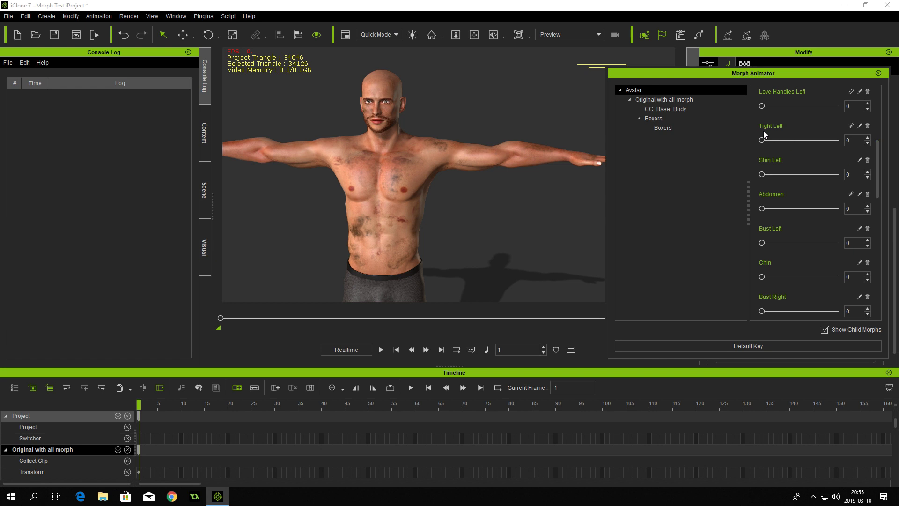
Step: Preview the Tight Left, Shin Left, Abdomen, Bust Left, Chin and Bust Right morphs, returning each one to 0
{"action": "mouse_move", "coordinate": [762, 140]}
{"action": "left_mouse_down"}
{"action": "mouse_move", "coordinate": [827, 144]}
{"action": "mouse_move", "coordinate": [765, 141]}
{"action": "left_mouse_up"}
{"action": "left_click_drag", "start_coordinate": [762, 175], "coordinate": [743, 206]}
{"action": "mouse_move", "coordinate": [762, 243]}
{"action": "left_mouse_down"}
{"action": "mouse_move", "coordinate": [849, 243]}
{"action": "mouse_move", "coordinate": [748, 247]}
{"action": "left_mouse_up"}
{"action": "left_click_drag", "start_coordinate": [762, 277], "coordinate": [736, 265]}
{"action": "mouse_move", "coordinate": [763, 311]}
{"action": "left_mouse_down"}
{"action": "mouse_move", "coordinate": [847, 310]}
{"action": "mouse_move", "coordinate": [753, 315]}
{"action": "left_mouse_up"}
Step: Preview the Chest Right, Fore Arm Right, Love Handles Right and Neck Right morphs, returning each one to 0
{"action": "left_click_drag", "start_coordinate": [877, 187], "coordinate": [878, 230]}
{"action": "mouse_move", "coordinate": [762, 174]}
{"action": "left_mouse_down"}
{"action": "mouse_move", "coordinate": [864, 179]}
{"action": "mouse_move", "coordinate": [761, 173]}
{"action": "left_mouse_up"}
{"action": "left_click_drag", "start_coordinate": [766, 208], "coordinate": [743, 214]}
{"action": "mouse_move", "coordinate": [762, 244]}
{"action": "left_mouse_down"}
{"action": "mouse_move", "coordinate": [834, 241]}
{"action": "mouse_move", "coordinate": [760, 243]}
{"action": "left_mouse_up"}
{"action": "mouse_move", "coordinate": [763, 276]}
{"action": "left_mouse_down"}
{"action": "mouse_move", "coordinate": [863, 278]}
{"action": "mouse_move", "coordinate": [758, 281]}
{"action": "left_mouse_up"}
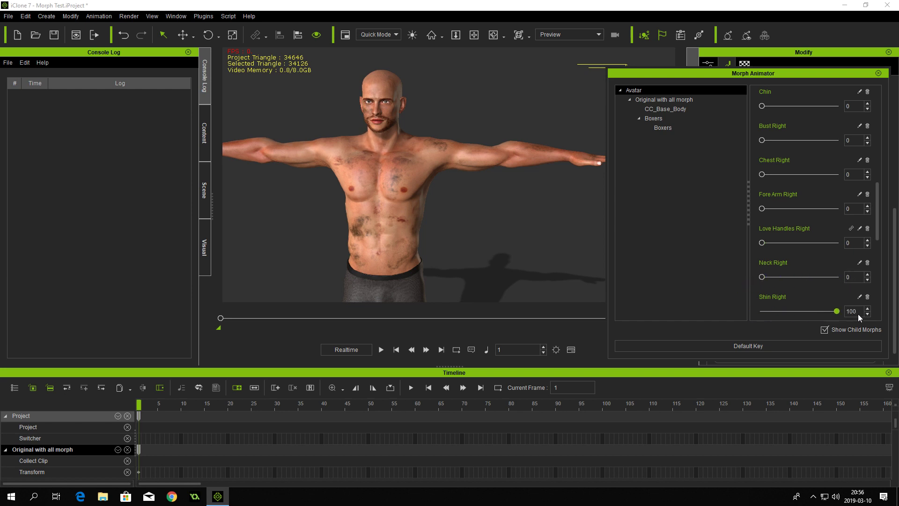
Step: Preview the Shoulder Right, Tight Right and Upper Arm Right morphs, returning each one to 0
{"action": "left_click_drag", "start_coordinate": [876, 221], "coordinate": [878, 259]}
{"action": "mouse_move", "coordinate": [763, 175]}
{"action": "left_mouse_down"}
{"action": "mouse_move", "coordinate": [853, 177]}
{"action": "mouse_move", "coordinate": [746, 173]}
{"action": "left_mouse_up"}
{"action": "left_click_drag", "start_coordinate": [762, 209], "coordinate": [735, 206]}
{"action": "left_click_drag", "start_coordinate": [762, 243], "coordinate": [866, 251]}
{"action": "left_click_drag", "start_coordinate": [810, 246], "coordinate": [735, 240]}
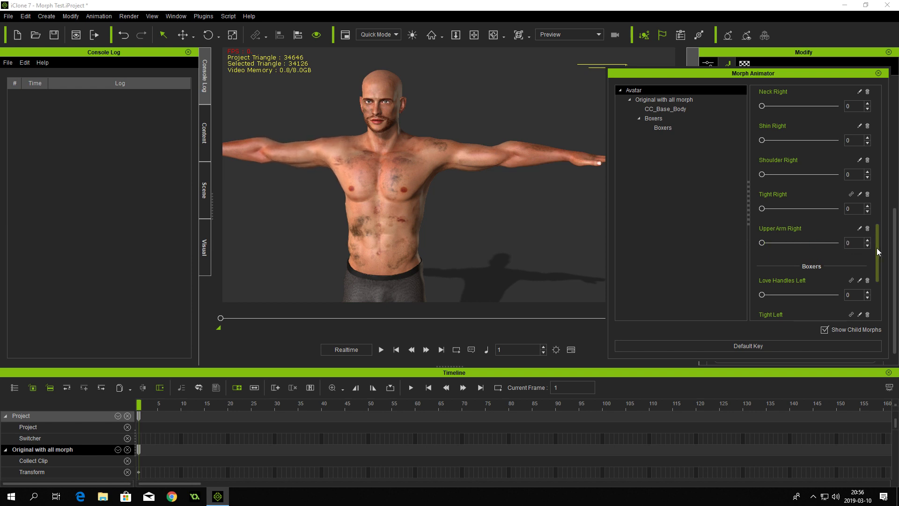
Step: Turn off the display of child morphs and close the Morph Animator
{"action": "left_click", "coordinate": [824, 330]}
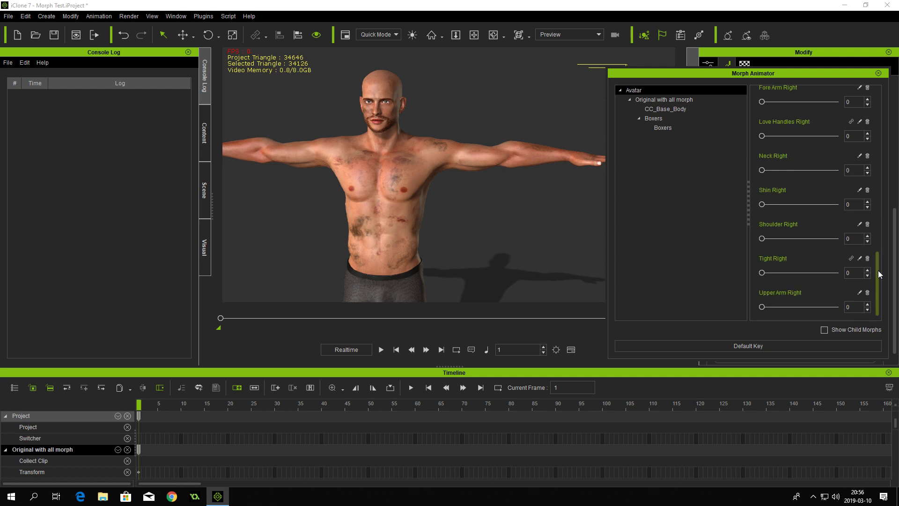
{"action": "scroll", "coordinate": [870, 234], "scroll_direction": "up", "scroll_amount": 10}
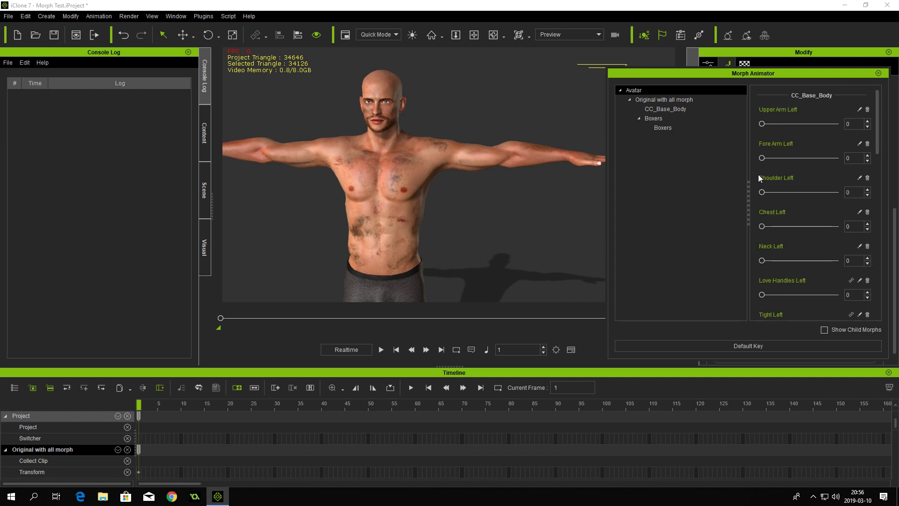
{"action": "left_click", "coordinate": [878, 73]}
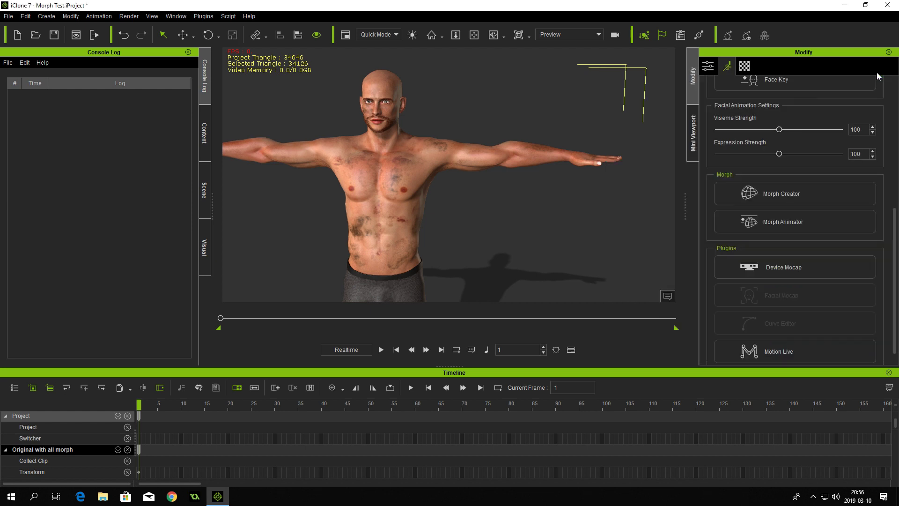
Step: Open the Morph Linker plugin and dock it together with the Console Log
{"action": "left_click", "coordinate": [201, 17]}
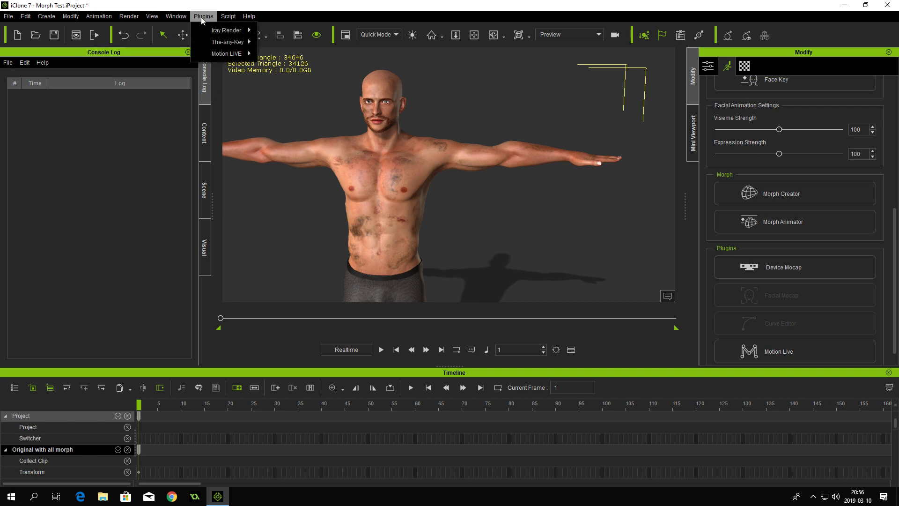
{"action": "mouse_move", "coordinate": [215, 41]}
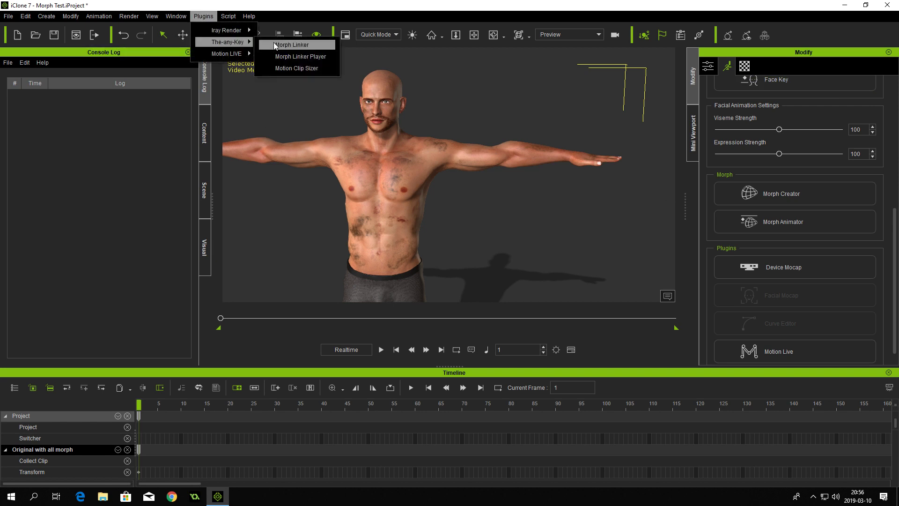
{"action": "left_click", "coordinate": [305, 45]}
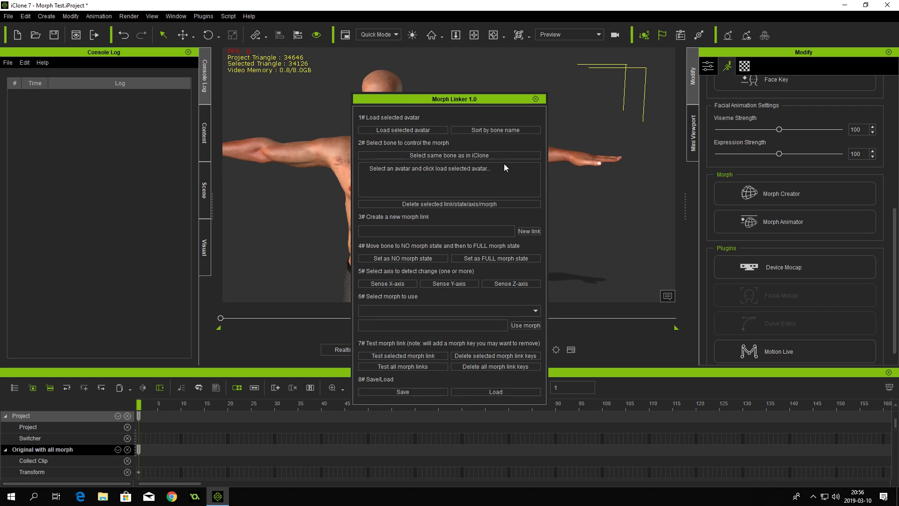
{"action": "left_click_drag", "start_coordinate": [476, 96], "coordinate": [139, 93]}
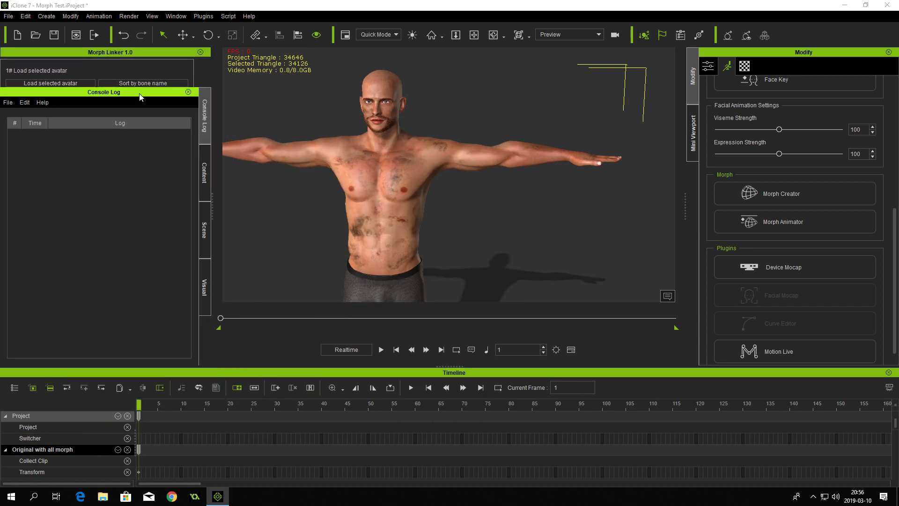
{"action": "left_click_drag", "start_coordinate": [145, 54], "coordinate": [125, 145]}
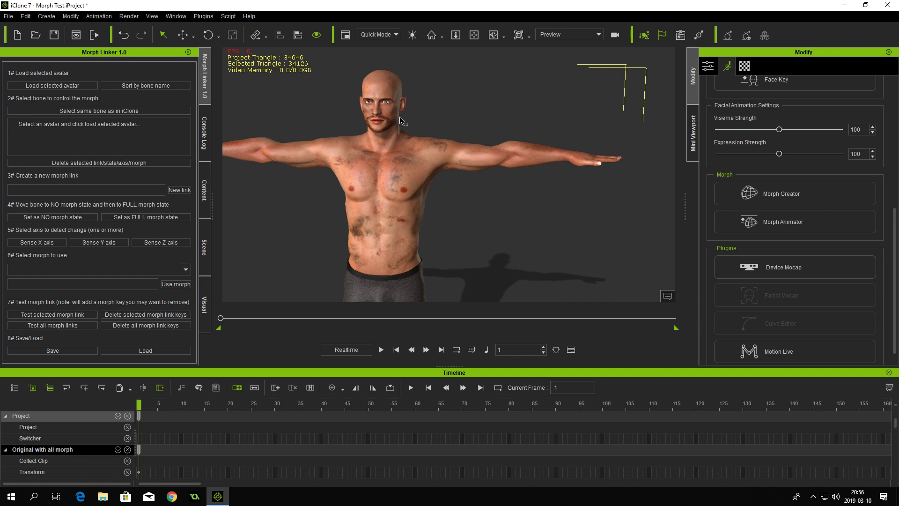
Step: Load the selected avatar into Morph Linker, expand it and browse its bones
{"action": "left_click", "coordinate": [58, 85]}
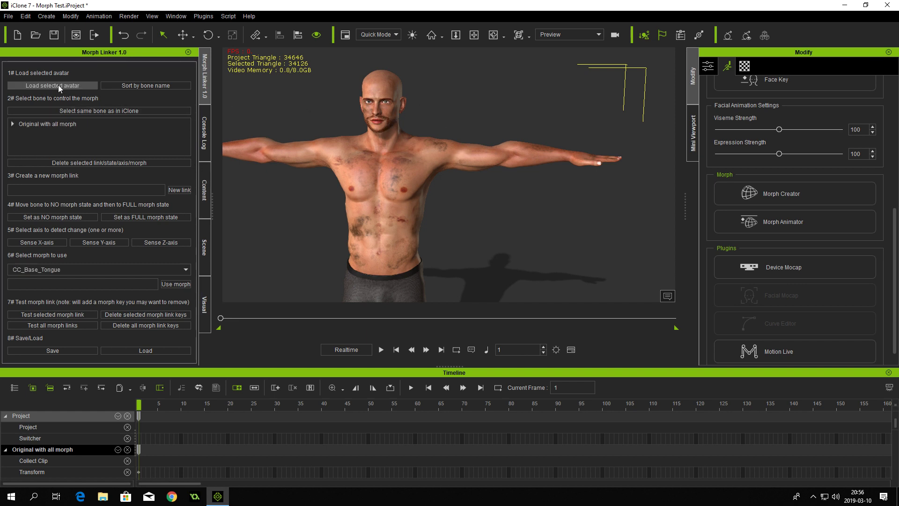
{"action": "left_click", "coordinate": [52, 126]}
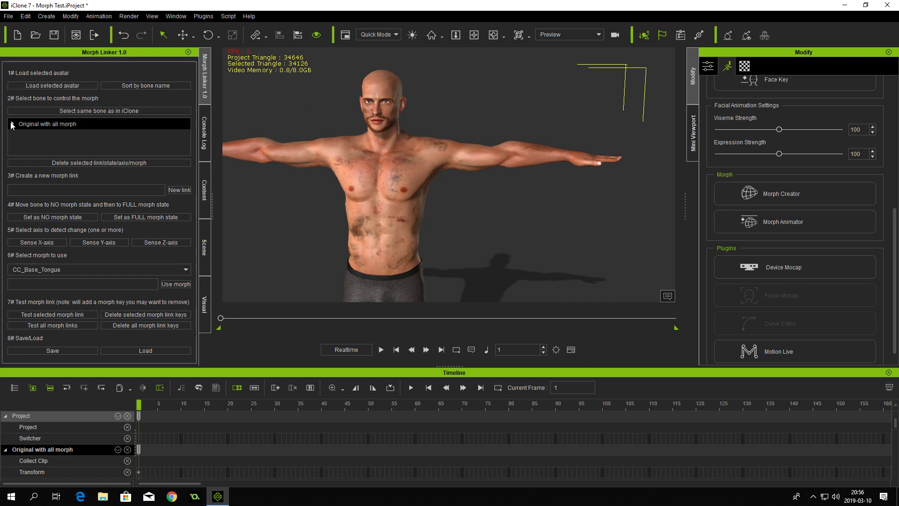
{"action": "left_click", "coordinate": [13, 124]}
{"action": "left_click", "coordinate": [75, 147]}
{"action": "key", "text": "Down"}
{"action": "key", "text": "Down"}
{"action": "key", "text": "Down"}
{"action": "key", "text": "Down"}
{"action": "key", "text": "Down"}
{"action": "key", "text": "Down"}
{"action": "key", "text": "Down"}
{"action": "key", "text": "Down"}
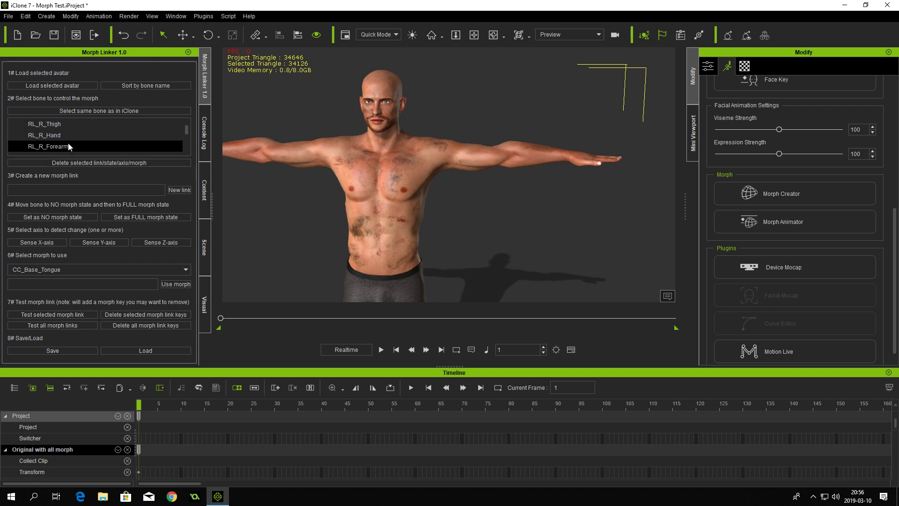
{"action": "scroll", "coordinate": [82, 131], "scroll_direction": "up", "scroll_amount": 3}
{"action": "left_click", "coordinate": [94, 134]}
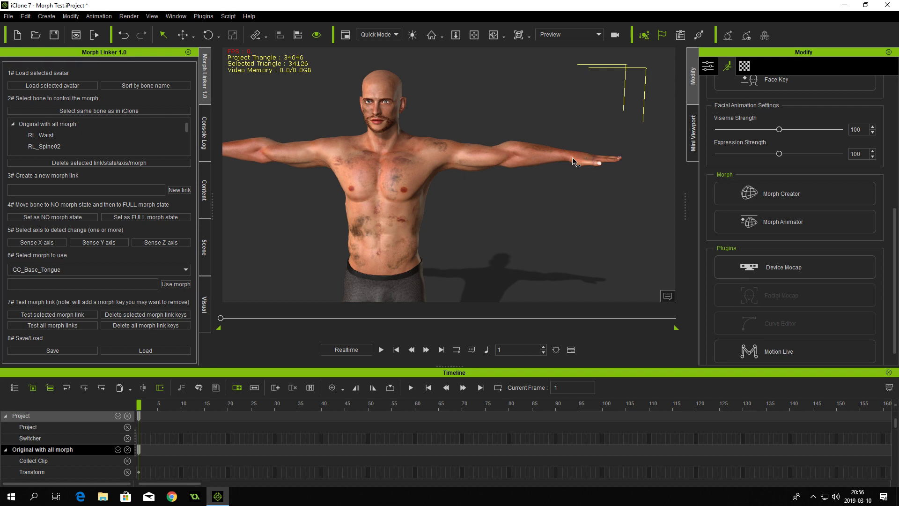
Step: Pick the avatar's left hand in Edit Motion Layer's FK mode and select the same bone in Morph Linker
{"action": "scroll", "coordinate": [740, 171], "scroll_direction": "up", "scroll_amount": 3}
{"action": "scroll", "coordinate": [715, 175], "scroll_direction": "up", "scroll_amount": 2}
{"action": "left_click", "coordinate": [781, 172]}
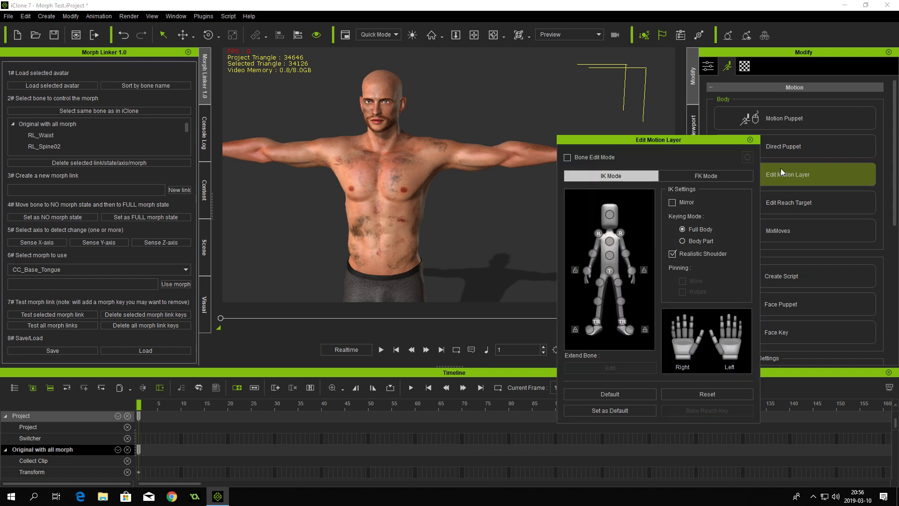
{"action": "left_click", "coordinate": [691, 176]}
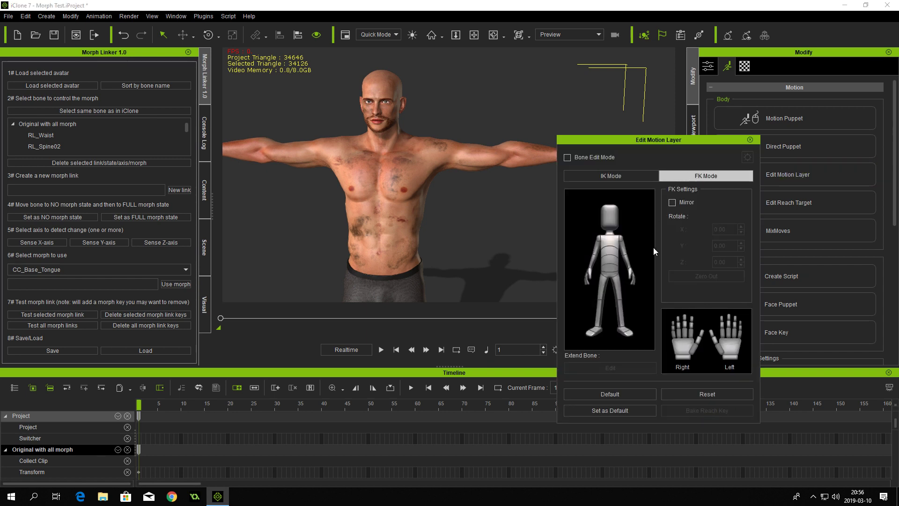
{"action": "left_click_drag", "start_coordinate": [634, 140], "coordinate": [720, 124]}
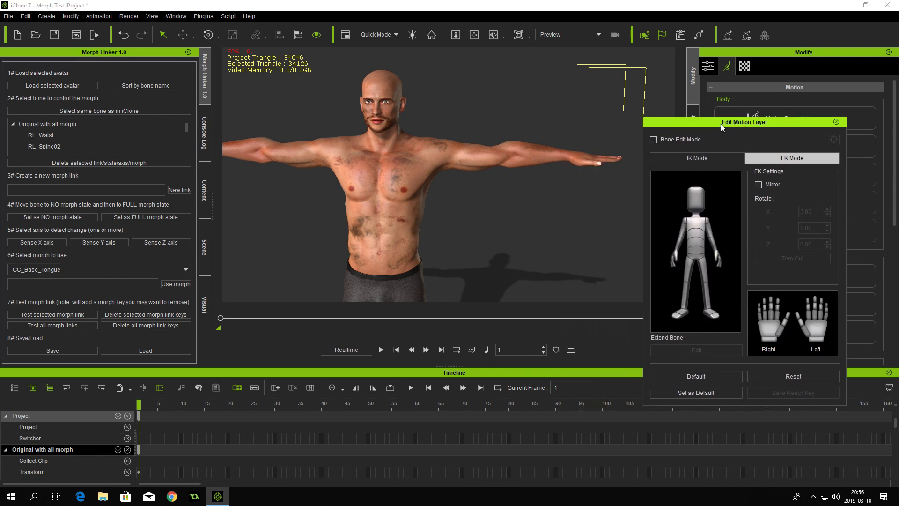
{"action": "left_click", "coordinate": [718, 253]}
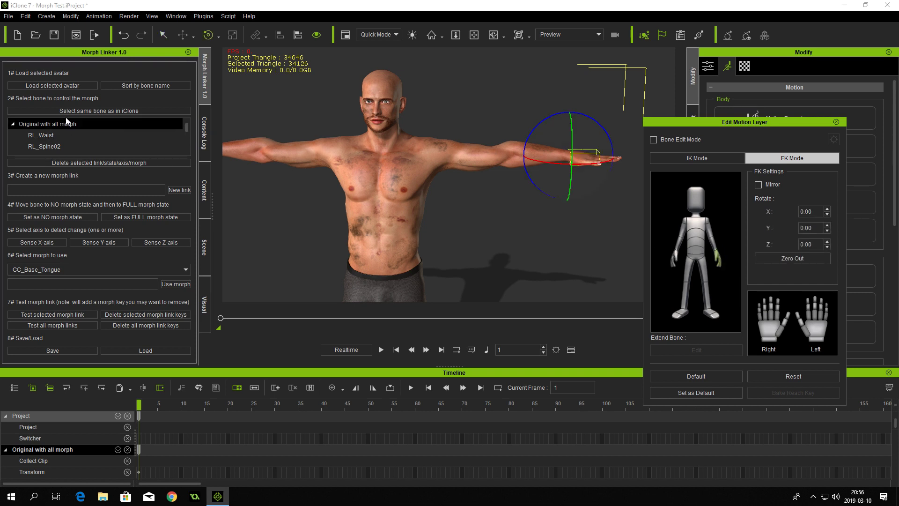
{"action": "left_click", "coordinate": [87, 111]}
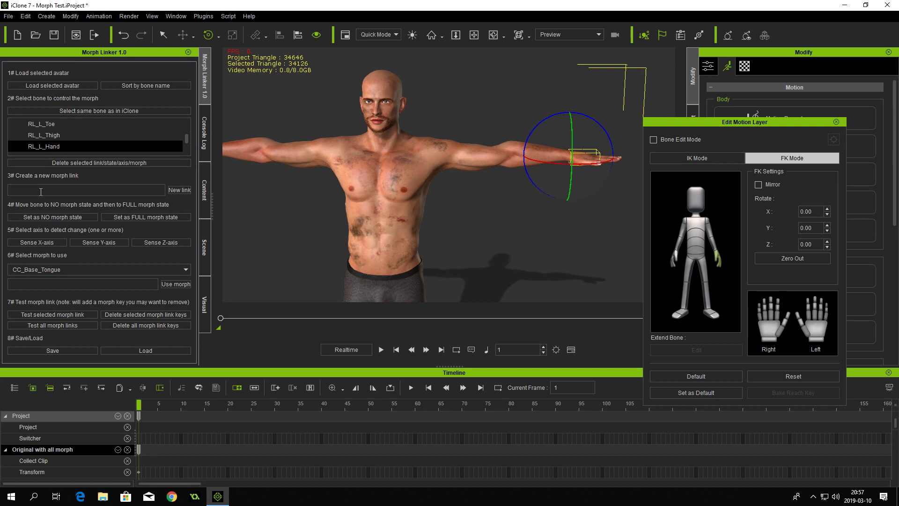
Step: Create a morph link named "Bend hand" on the left hand bone and set the current pose as its NO morph state
{"action": "left_click", "coordinate": [41, 192]}
{"action": "type", "text": "Bend hand"}
{"action": "left_click", "coordinate": [177, 190]}
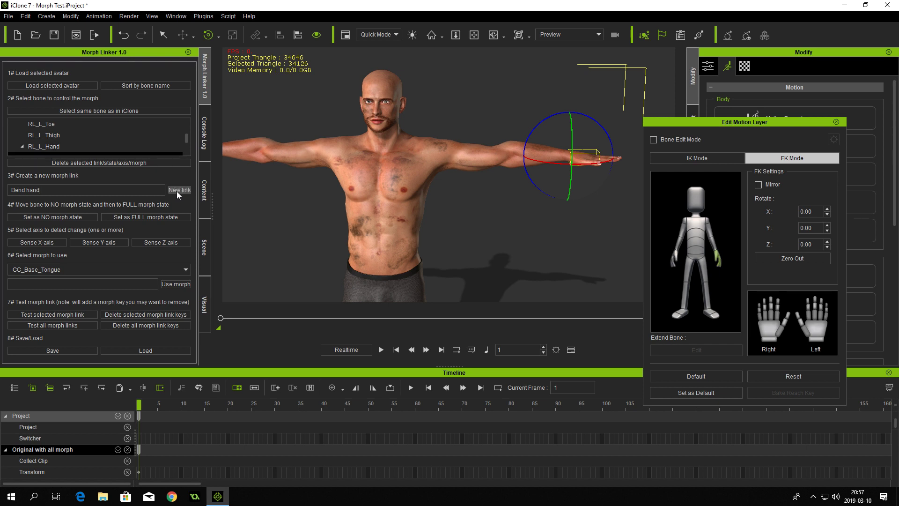
{"action": "left_click", "coordinate": [47, 217]}
Step: Rotate the left hand to X 90, Y 0, Z -90 and set that pose as the FULL morph state
{"action": "left_click_drag", "start_coordinate": [569, 187], "coordinate": [565, 155]}
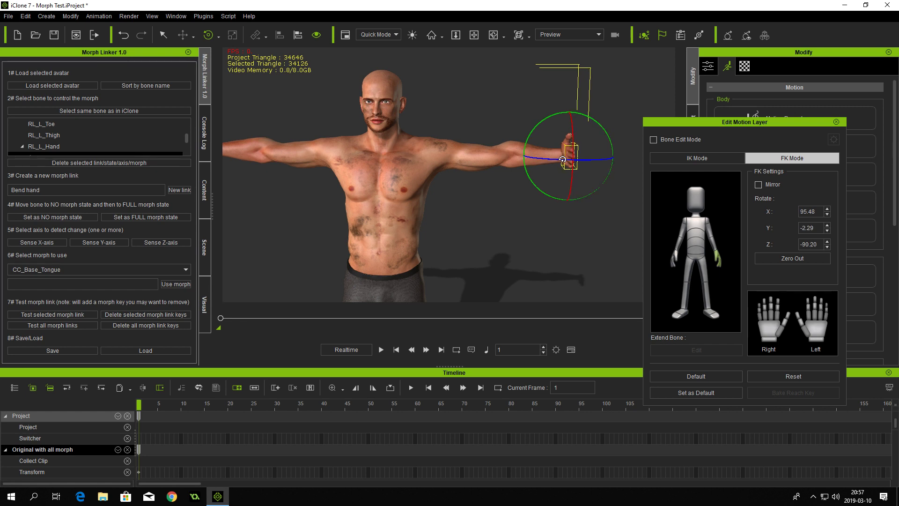
{"action": "double_click", "coordinate": [818, 228]}
{"action": "type", "text": "0"}
{"action": "double_click", "coordinate": [818, 211]}
{"action": "type", "text": "90"}
{"action": "left_click", "coordinate": [822, 228]}
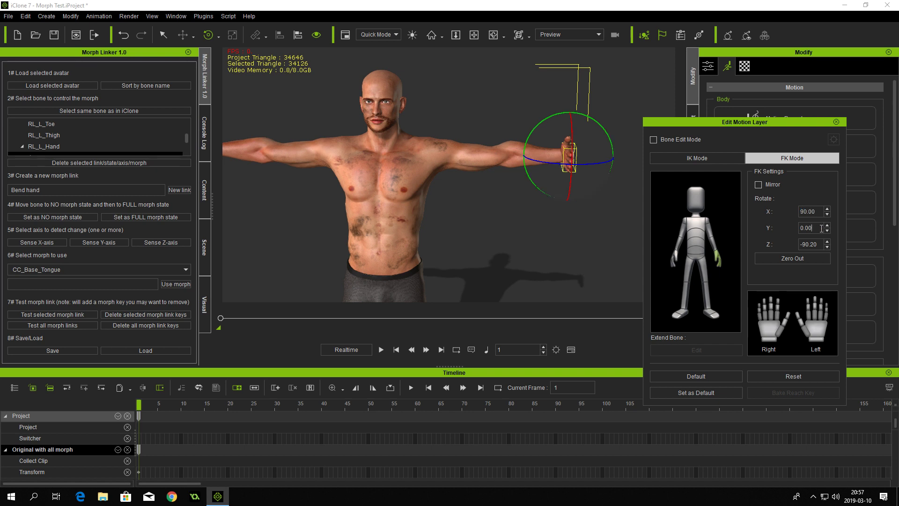
{"action": "double_click", "coordinate": [818, 244]}
{"action": "type", "text": "-90"}
{"action": "key", "text": "Return"}
{"action": "left_click", "coordinate": [140, 217]}
Step: Close the Edit Motion Layer window and show the CC_Base_Body morphs in the Morph Animator
{"action": "left_click", "coordinate": [185, 270]}
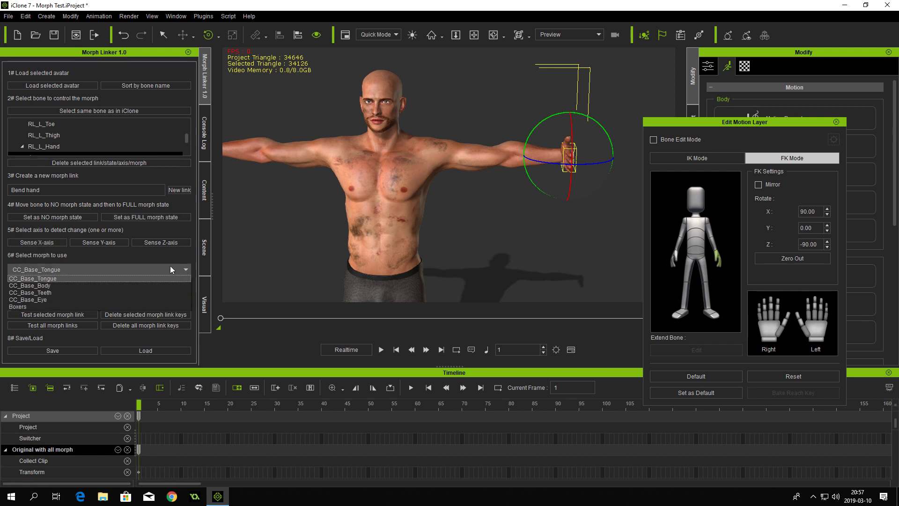
{"action": "left_click", "coordinate": [171, 270]}
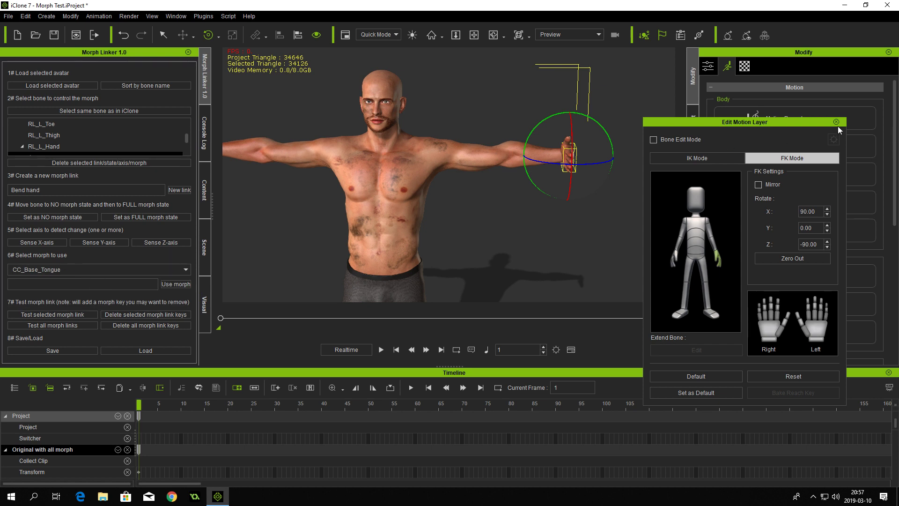
{"action": "left_click", "coordinate": [836, 122]}
{"action": "left_click", "coordinate": [693, 152]}
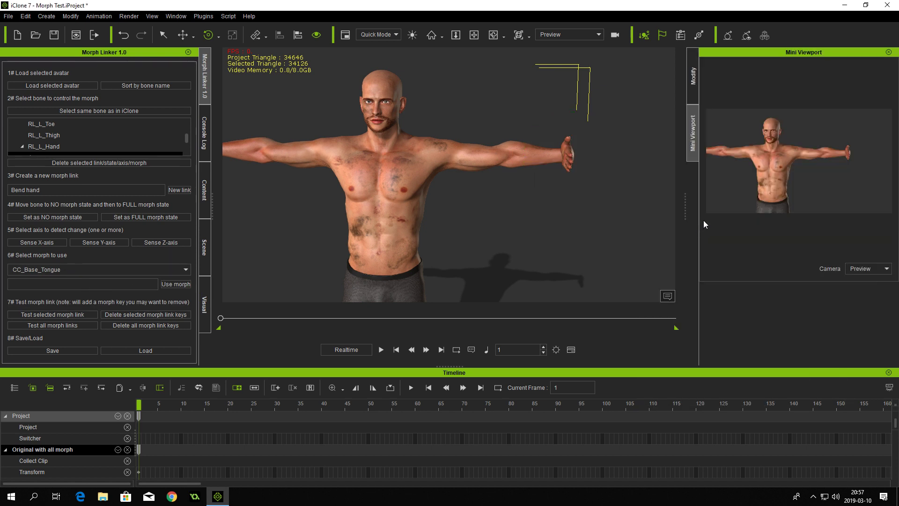
{"action": "left_click", "coordinate": [690, 84]}
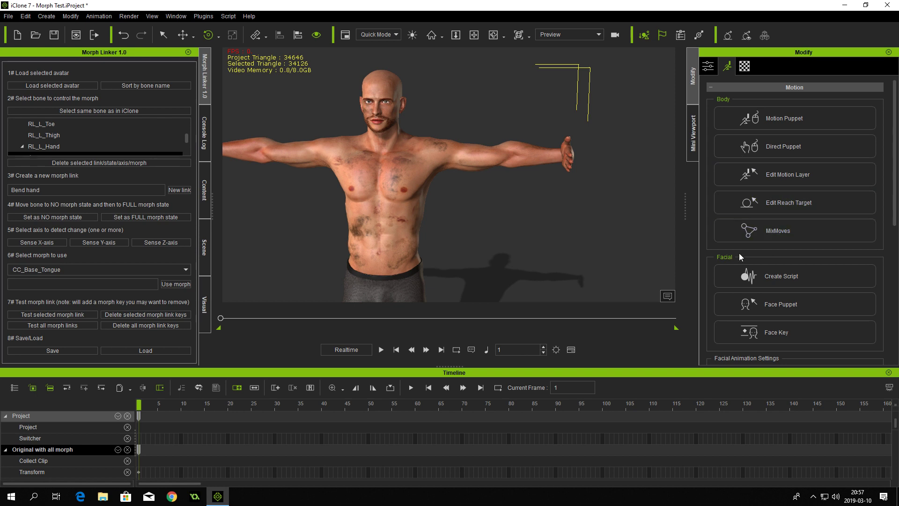
{"action": "scroll", "coordinate": [739, 253], "scroll_direction": "down", "scroll_amount": 7}
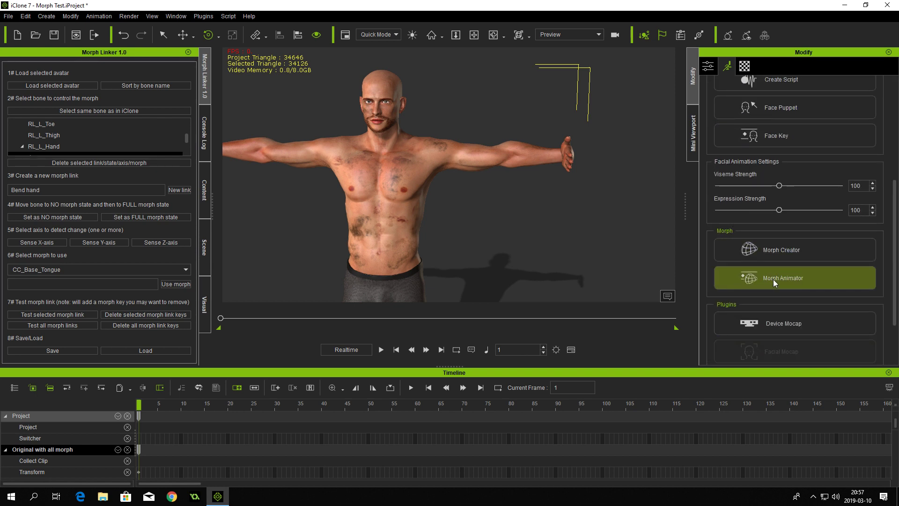
{"action": "left_click", "coordinate": [774, 279]}
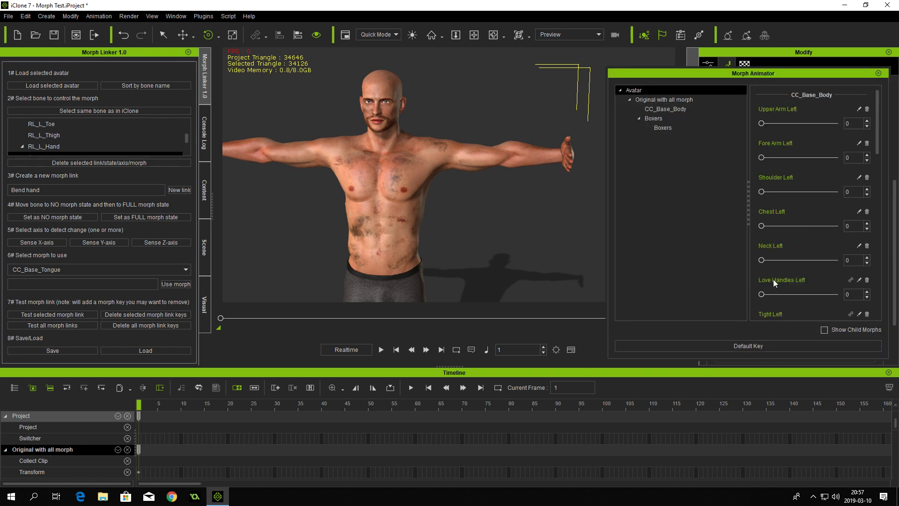
{"action": "left_click", "coordinate": [661, 110]}
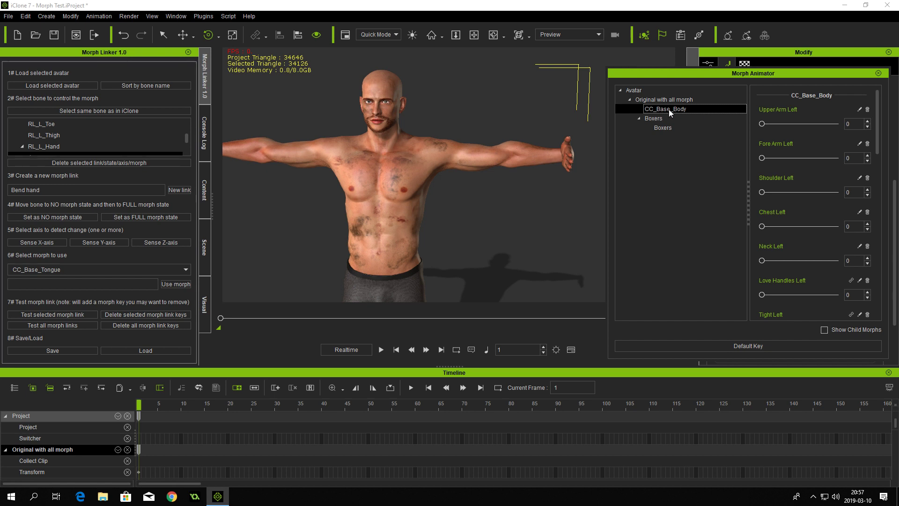
Step: Assign the Fore Arm Left morph of CC_Base_Body to the link and test the selected morph link
{"action": "left_click", "coordinate": [94, 265]}
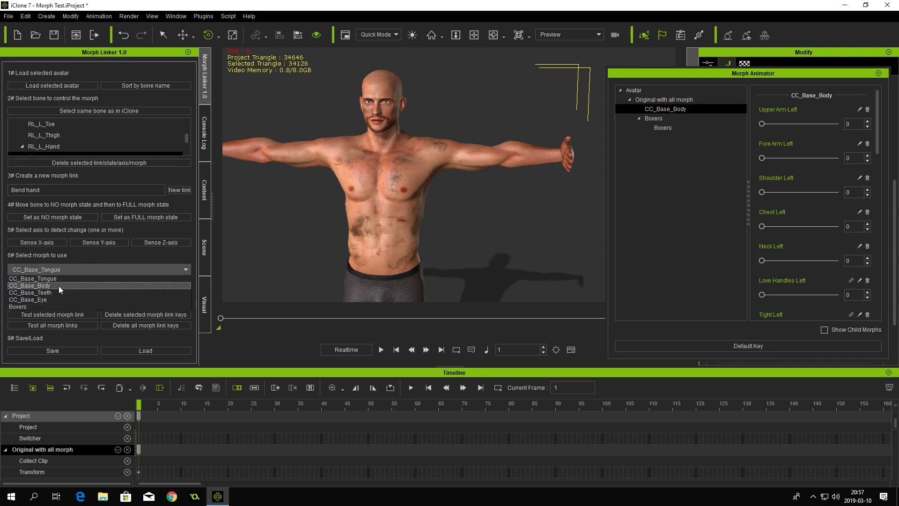
{"action": "left_click", "coordinate": [58, 286]}
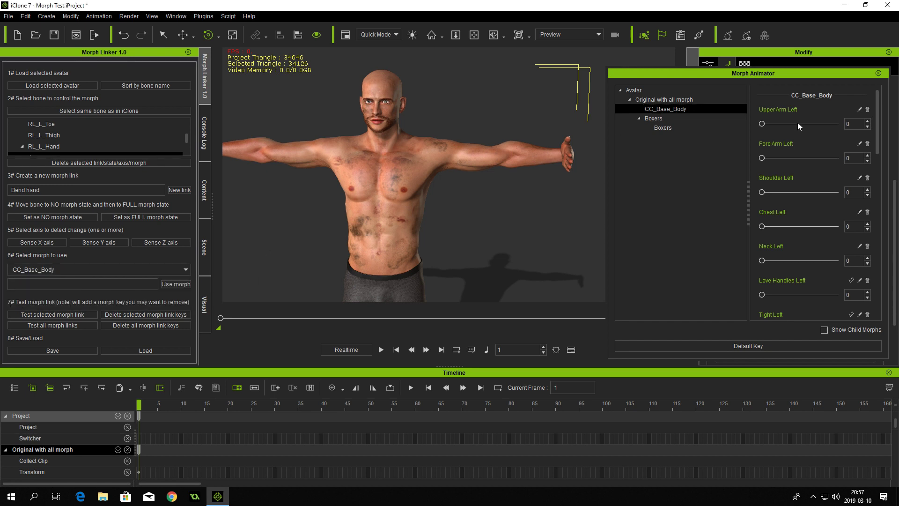
{"action": "left_click_drag", "start_coordinate": [762, 157], "coordinate": [743, 161]}
{"action": "left_click", "coordinate": [44, 281]}
{"action": "type", "text": "Fore Arm Left"}
{"action": "left_click", "coordinate": [878, 74]}
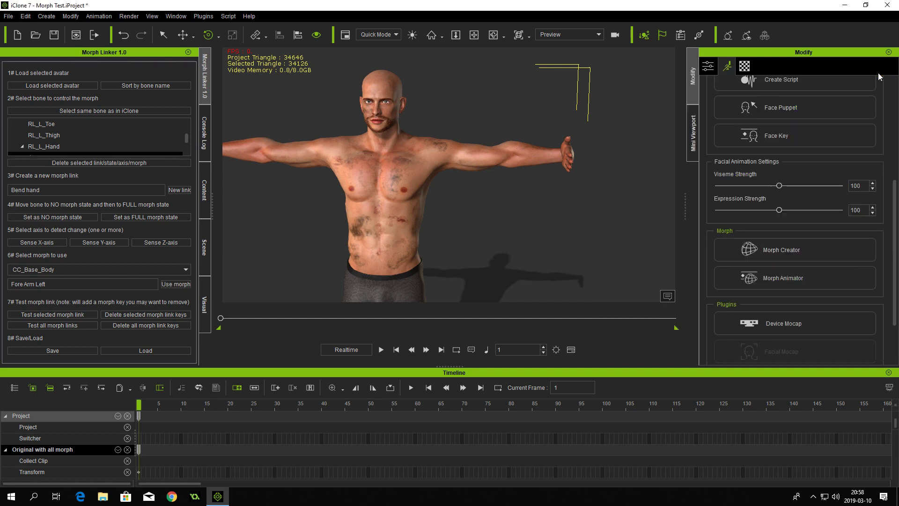
{"action": "left_click", "coordinate": [45, 313]}
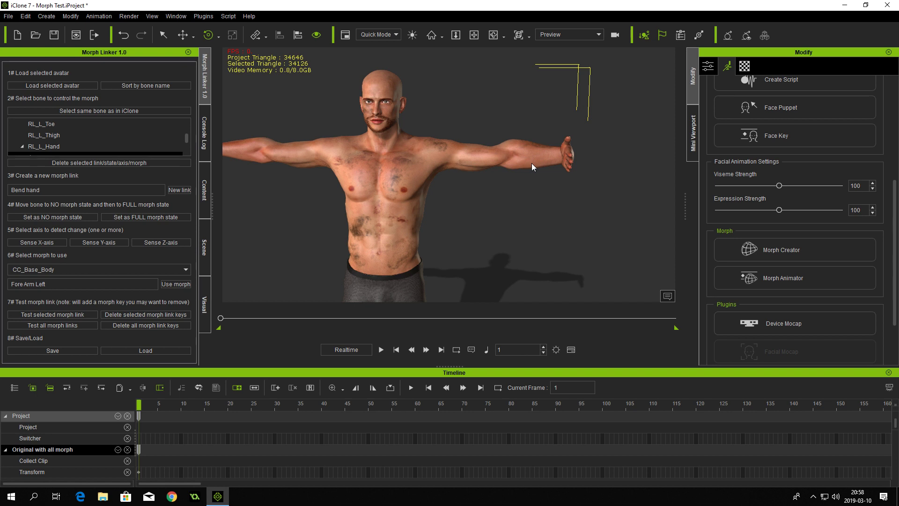
Step: Reopen Edit Motion Layer, zero out the left hand's rotation and test the selected morph link in that pose
{"action": "scroll", "coordinate": [706, 212], "scroll_direction": "up", "scroll_amount": 5}
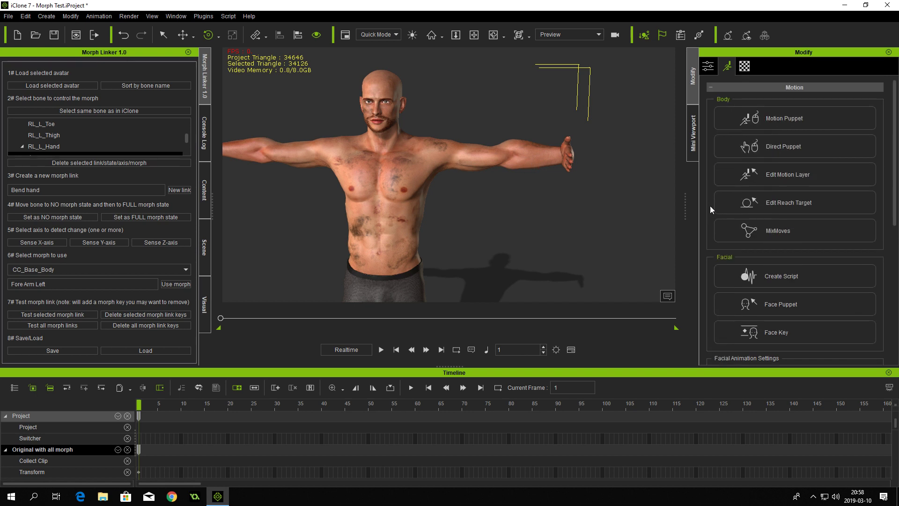
{"action": "left_click", "coordinate": [774, 175]}
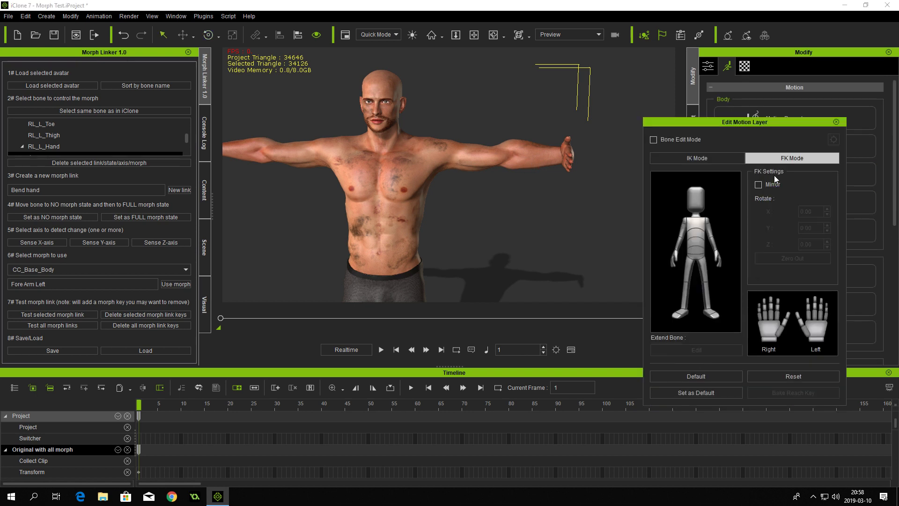
{"action": "left_click", "coordinate": [720, 256]}
{"action": "left_click_drag", "start_coordinate": [547, 163], "coordinate": [584, 163]}
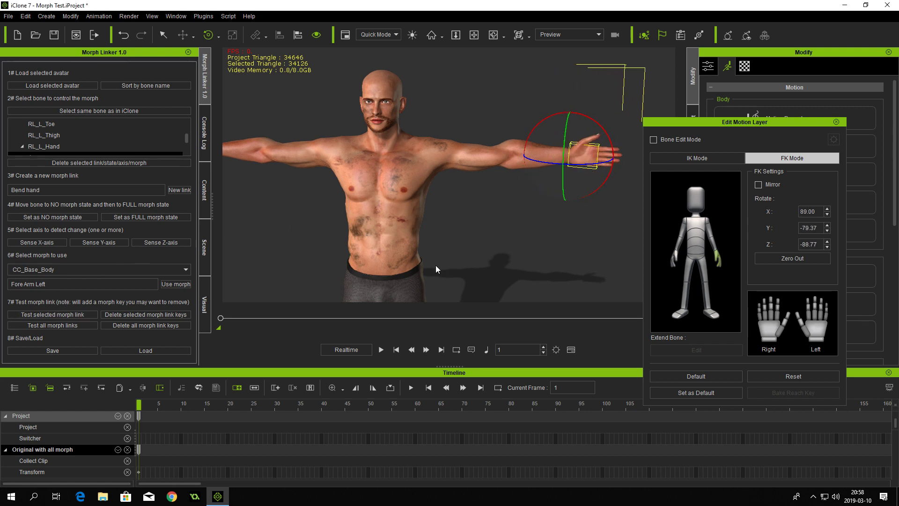
{"action": "left_click", "coordinate": [759, 257]}
{"action": "left_click", "coordinate": [41, 314]}
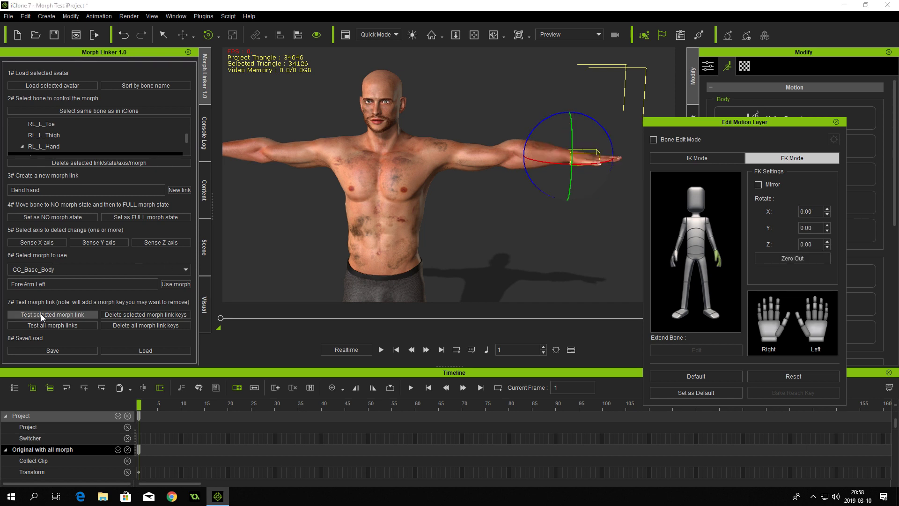
Step: Rotate the left hand to several bend angles, test the selected morph link at each, and zero out the hand's rotation
{"action": "left_click_drag", "start_coordinate": [572, 178], "coordinate": [574, 141]}
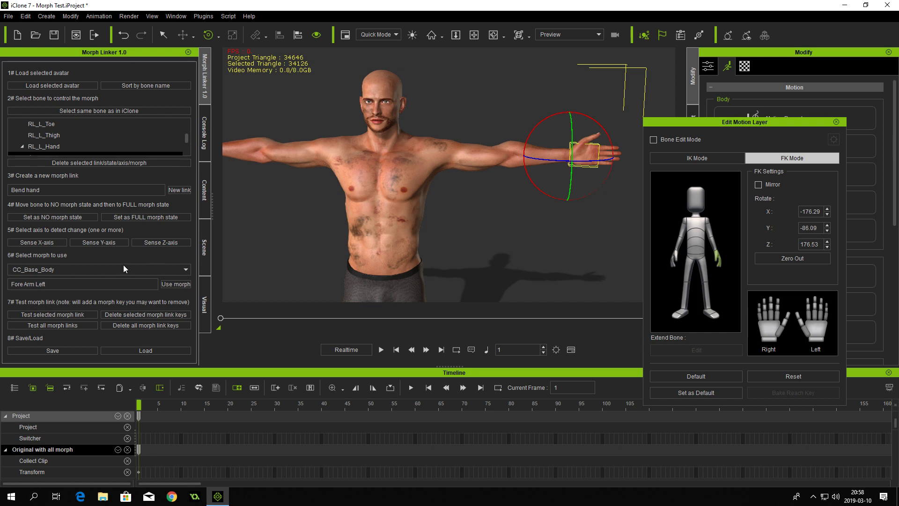
{"action": "left_click", "coordinate": [52, 315]}
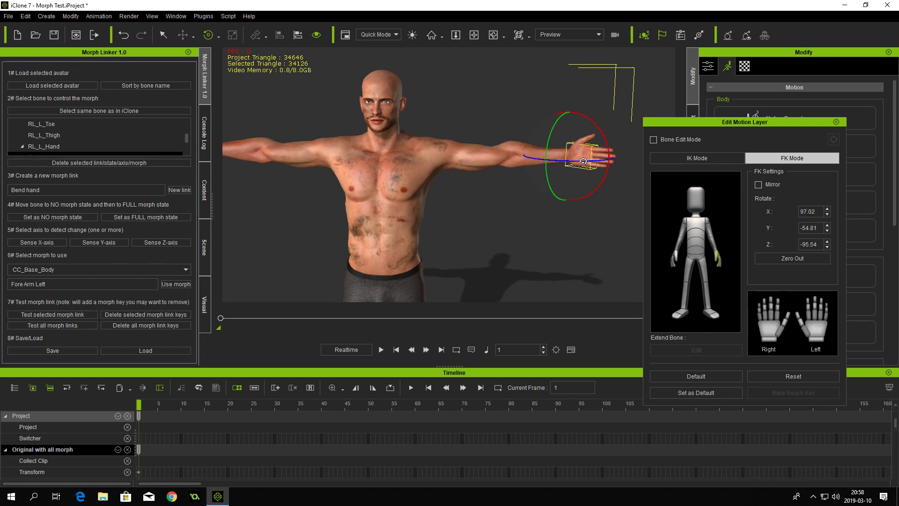
{"action": "left_click", "coordinate": [53, 316]}
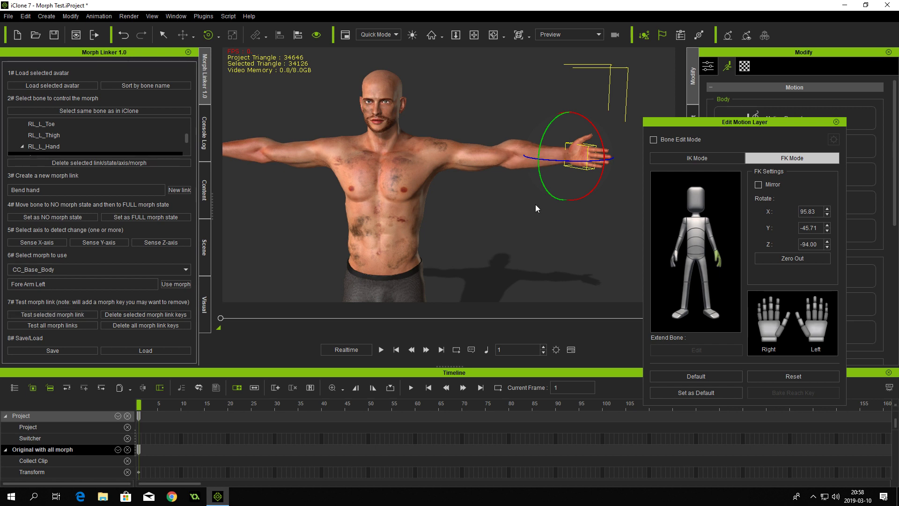
{"action": "left_click_drag", "start_coordinate": [591, 161], "coordinate": [568, 161]}
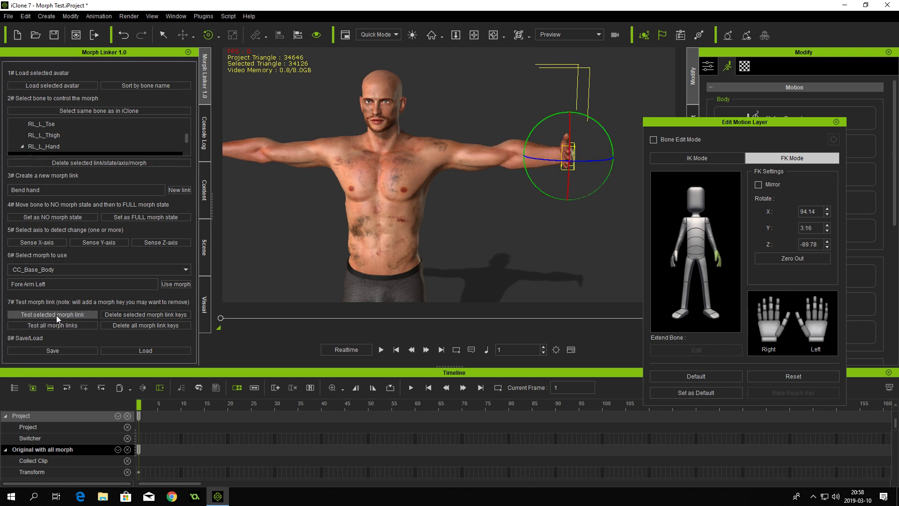
{"action": "left_click", "coordinate": [799, 257]}
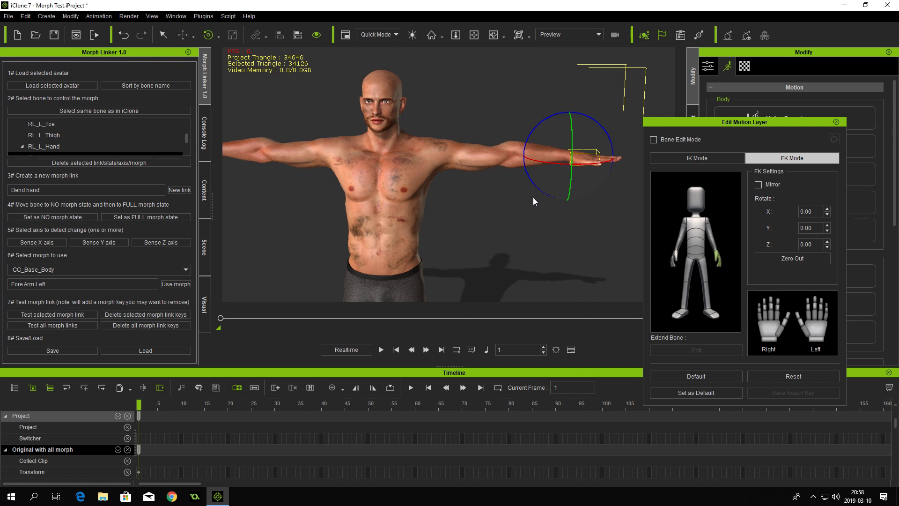
Step: Try bending the left forearm to about X 47, zero out its rotation and select the same bone in Morph Linker
{"action": "left_click", "coordinate": [714, 240]}
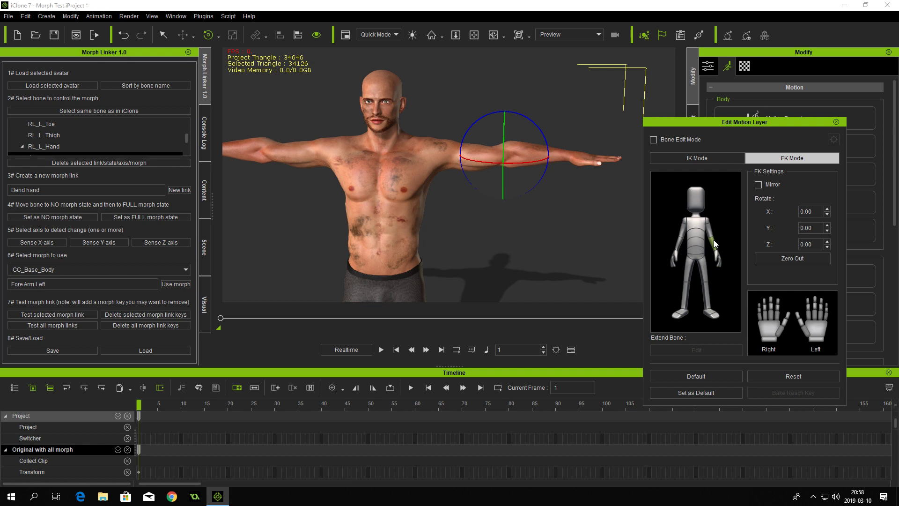
{"action": "left_click_drag", "start_coordinate": [538, 161], "coordinate": [521, 160]}
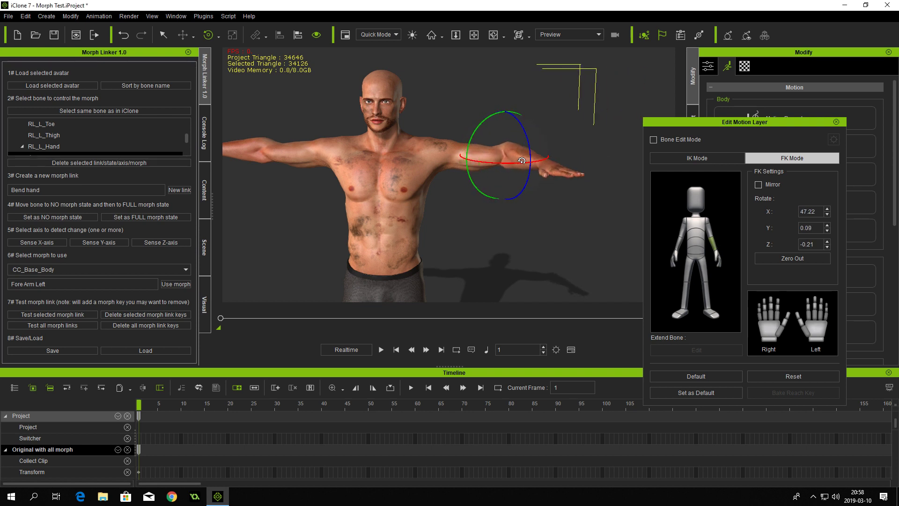
{"action": "left_click", "coordinate": [790, 259]}
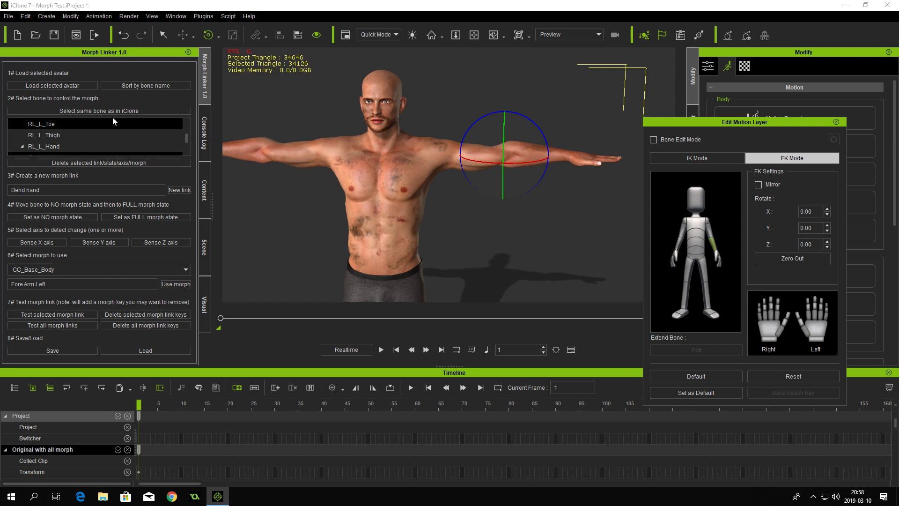
{"action": "left_click", "coordinate": [89, 111]}
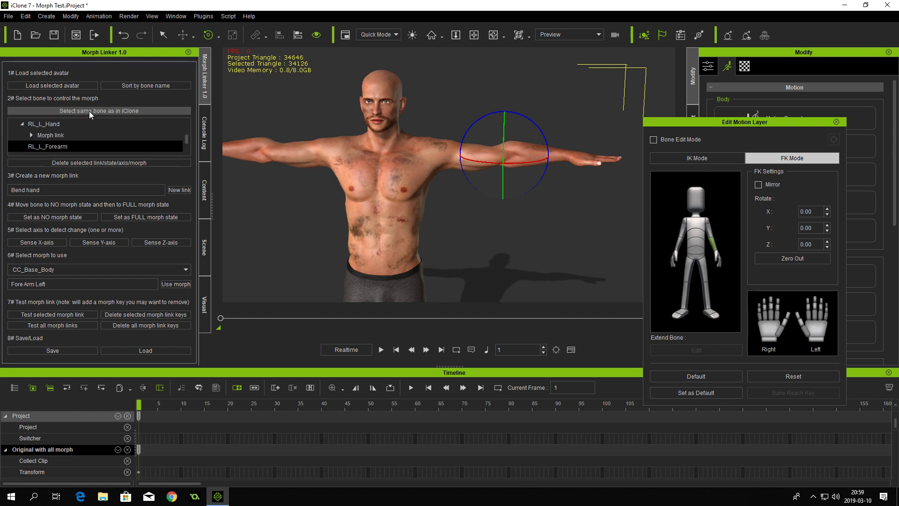
Step: Create a new morph link named "Bend arm" on the RL_L_Forearm bone
{"action": "left_click", "coordinate": [54, 189]}
{"action": "key", "text": "BackSpace"}
{"action": "key", "text": "BackSpace"}
{"action": "key", "text": "BackSpace"}
{"action": "key", "text": "BackSpace"}
{"action": "type", "text": "arm"}
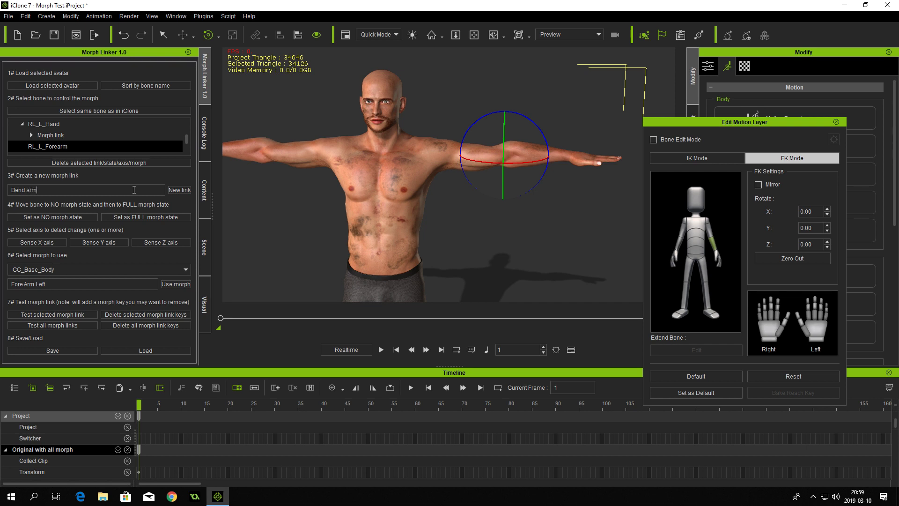
{"action": "left_click", "coordinate": [174, 190]}
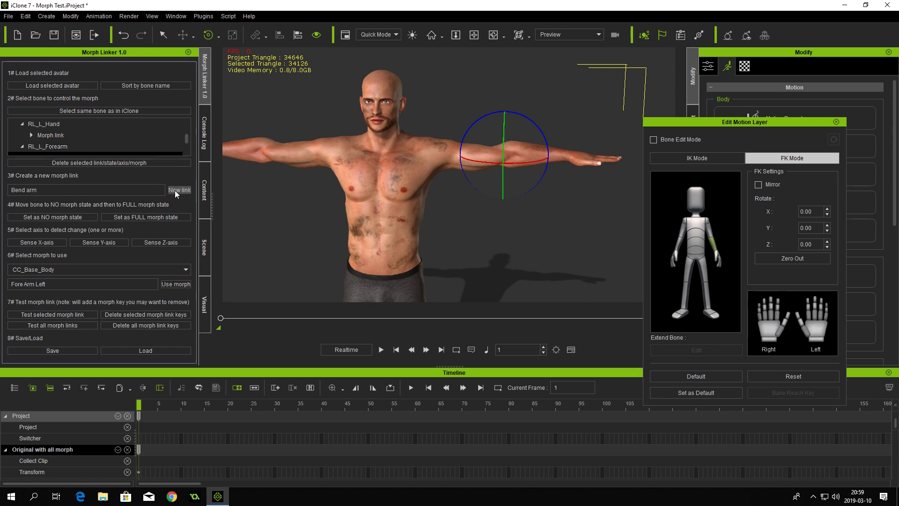
Step: Set the straight forearm as the NO morph state, bend it to about X 84 for the FULL state, and close Edit Motion Layer
{"action": "left_click", "coordinate": [44, 219]}
{"action": "left_click_drag", "start_coordinate": [541, 159], "coordinate": [504, 164]}
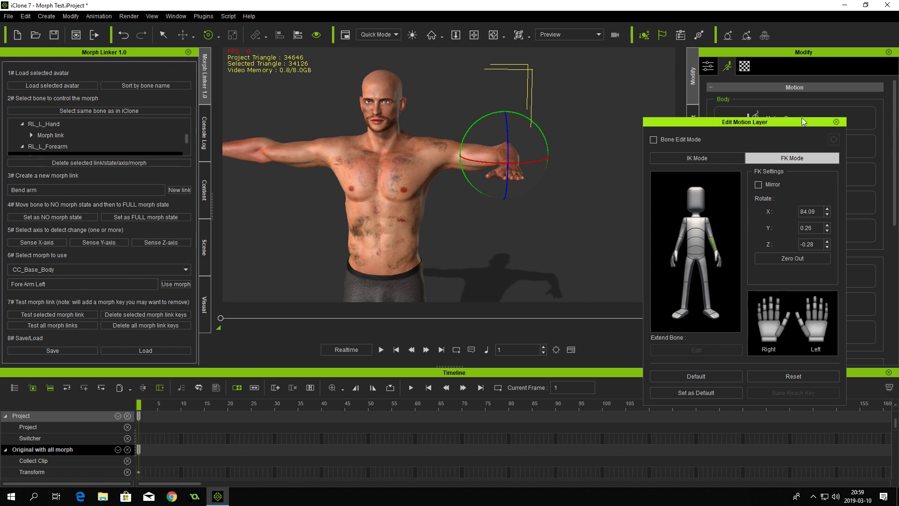
{"action": "left_click", "coordinate": [837, 123]}
Step: Look up the upper arm morph in the Morph Animator, enter Upper Arm Left as the link's morph and test the selected link
{"action": "scroll", "coordinate": [708, 223], "scroll_direction": "down", "scroll_amount": 5}
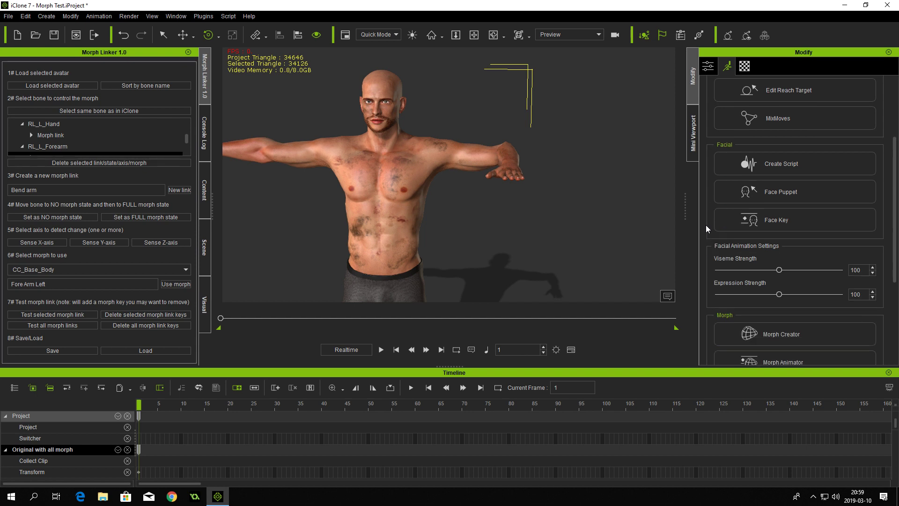
{"action": "scroll", "coordinate": [707, 225], "scroll_direction": "down", "scroll_amount": 1}
{"action": "left_click", "coordinate": [757, 250]}
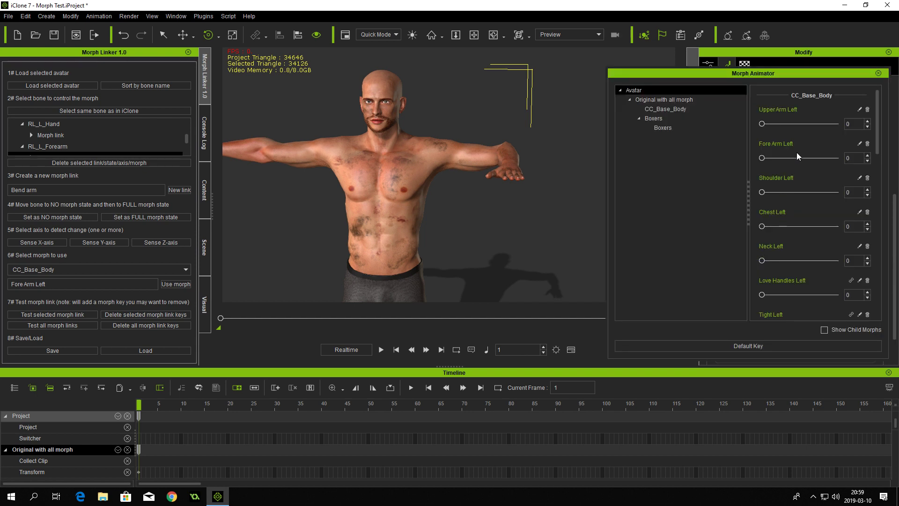
{"action": "mouse_move", "coordinate": [768, 122]}
{"action": "left_mouse_down"}
{"action": "mouse_move", "coordinate": [806, 119]}
{"action": "mouse_move", "coordinate": [762, 122]}
{"action": "left_mouse_up"}
{"action": "left_click_drag", "start_coordinate": [23, 284], "coordinate": [5, 287]}
{"action": "type", "text": "Upper"}
{"action": "left_click", "coordinate": [38, 313]}
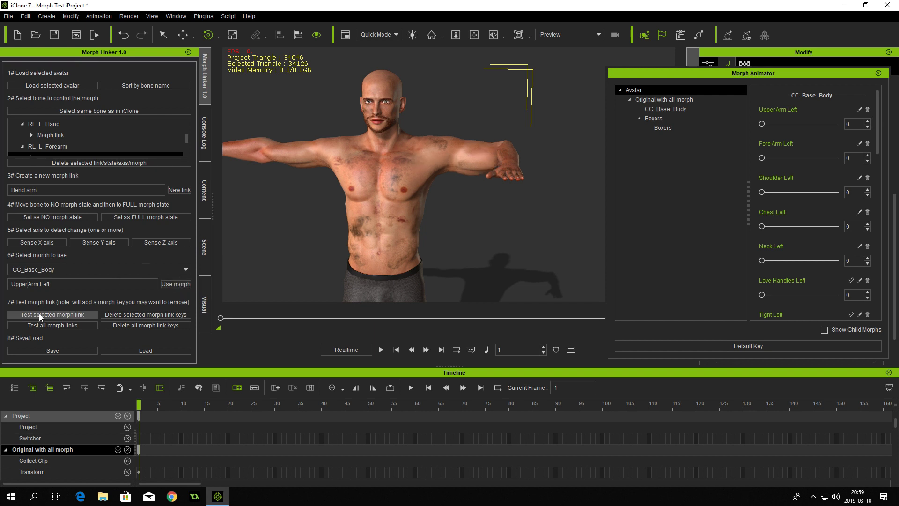
Step: Close the Morph Animator, straighten the left forearm with Edit Motion Layer and test the selected morph link
{"action": "left_click", "coordinate": [878, 73]}
{"action": "scroll", "coordinate": [703, 197], "scroll_direction": "up", "scroll_amount": 4}
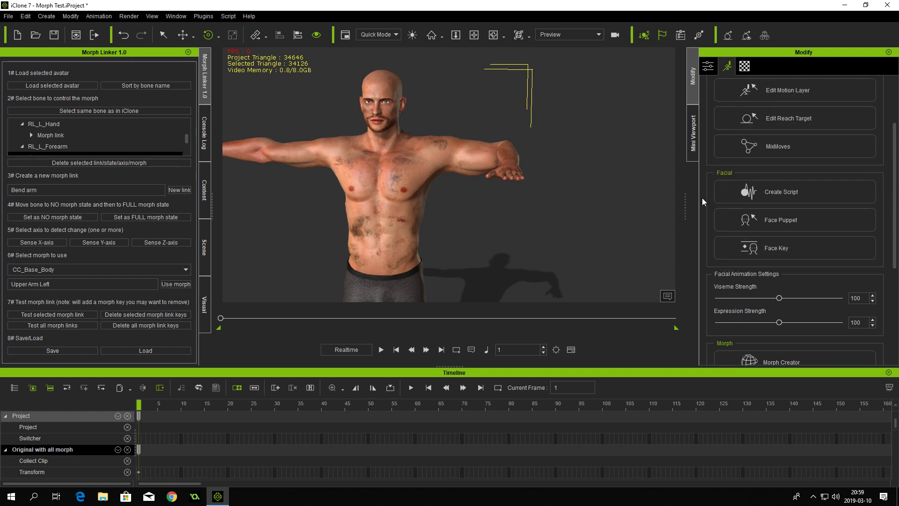
{"action": "scroll", "coordinate": [704, 195], "scroll_direction": "up", "scroll_amount": 4}
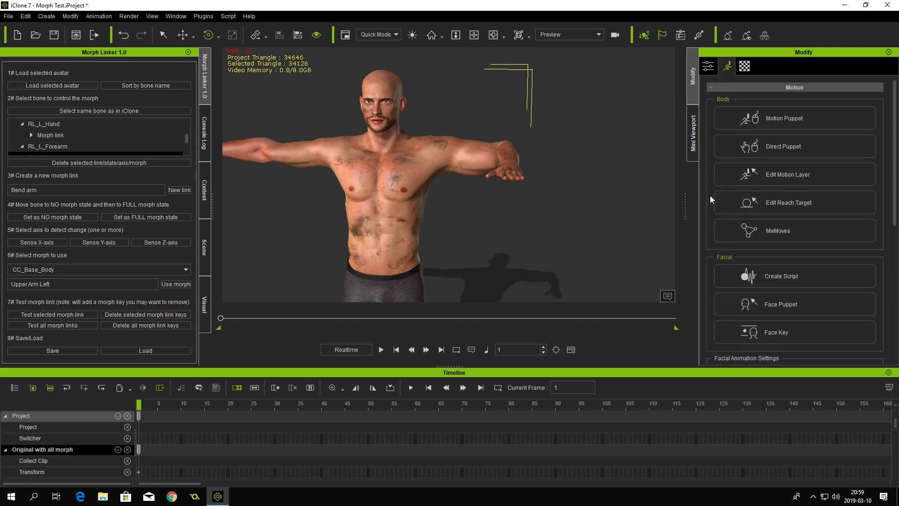
{"action": "left_click", "coordinate": [803, 175]}
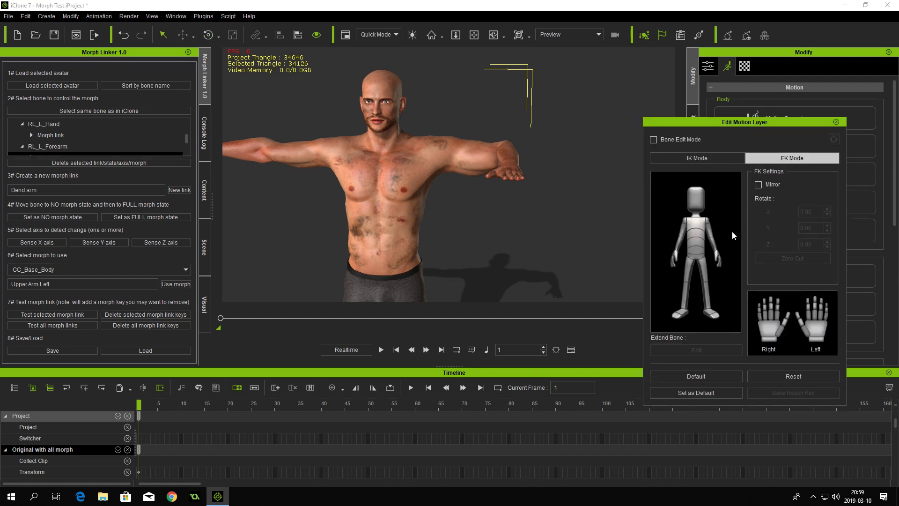
{"action": "left_click", "coordinate": [715, 241]}
{"action": "left_click_drag", "start_coordinate": [493, 161], "coordinate": [385, 186]}
{"action": "left_click", "coordinate": [63, 315]}
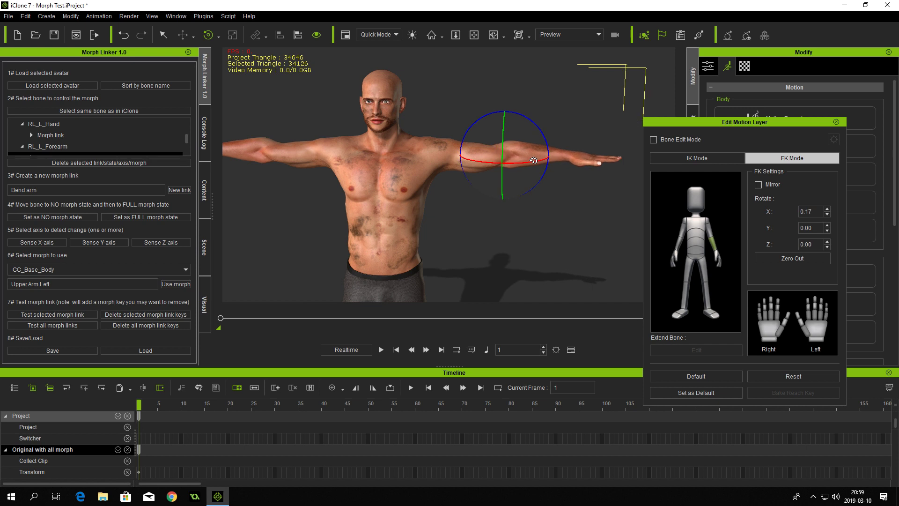
Step: Test the selected morph link with the left forearm bent, including at about X 50, and zero out the forearm's rotation
{"action": "left_click", "coordinate": [53, 312]}
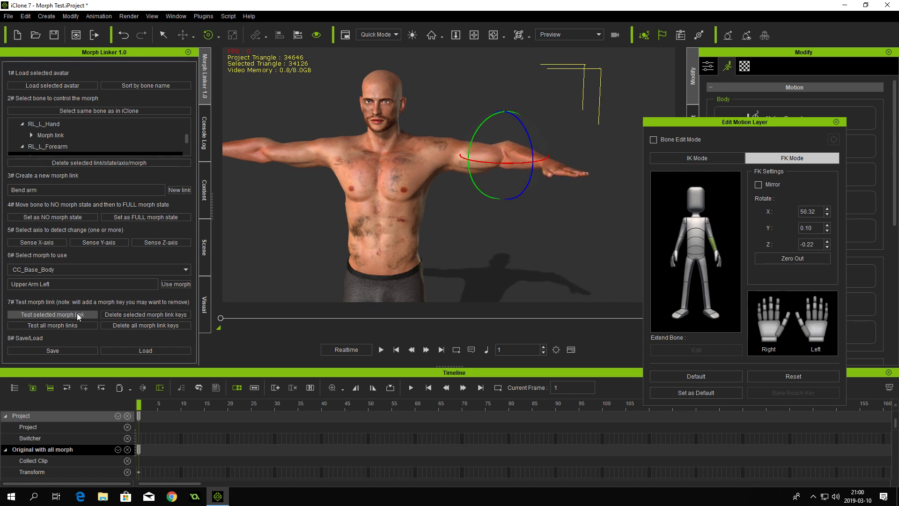
{"action": "left_click", "coordinate": [45, 314]}
{"action": "left_click", "coordinate": [801, 256]}
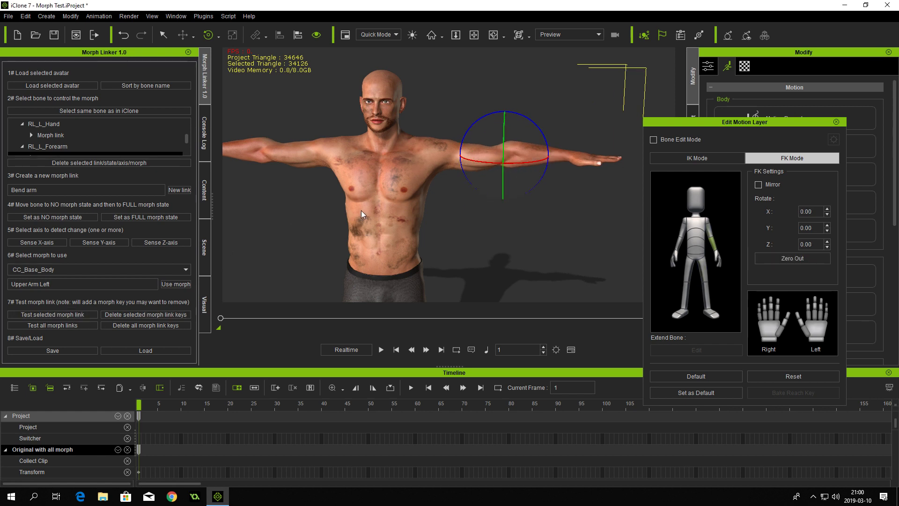
Step: Try lowering the left upper arm to about Z -15, zero out its rotation and select the same bone in Morph Linker
{"action": "left_click", "coordinate": [710, 231]}
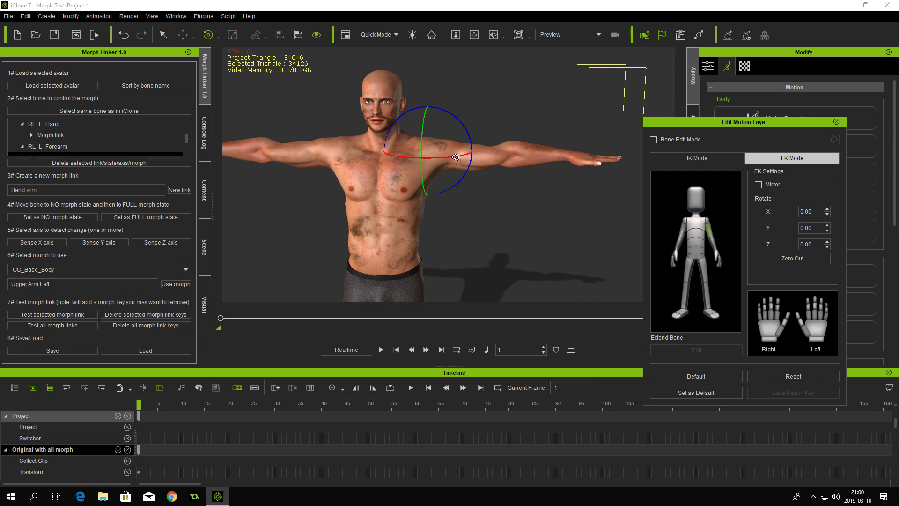
{"action": "mouse_move", "coordinate": [459, 126]}
{"action": "left_mouse_down"}
{"action": "mouse_move", "coordinate": [468, 141]}
{"action": "mouse_move", "coordinate": [473, 127]}
{"action": "mouse_move", "coordinate": [474, 147]}
{"action": "mouse_move", "coordinate": [476, 122]}
{"action": "left_mouse_up"}
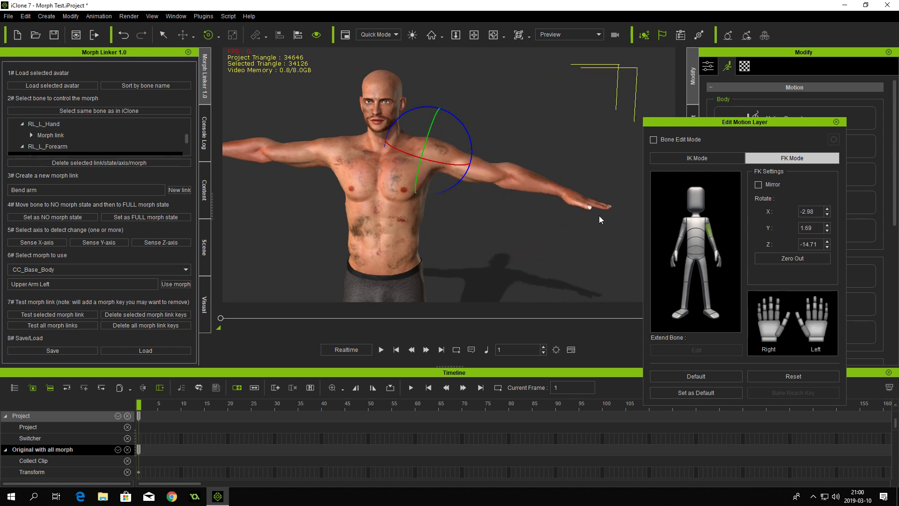
{"action": "left_click", "coordinate": [792, 258]}
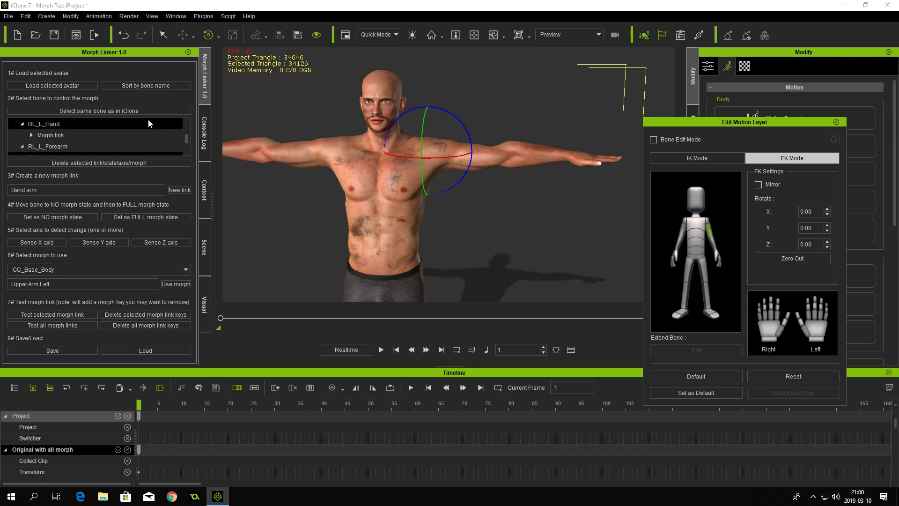
{"action": "left_click", "coordinate": [86, 111]}
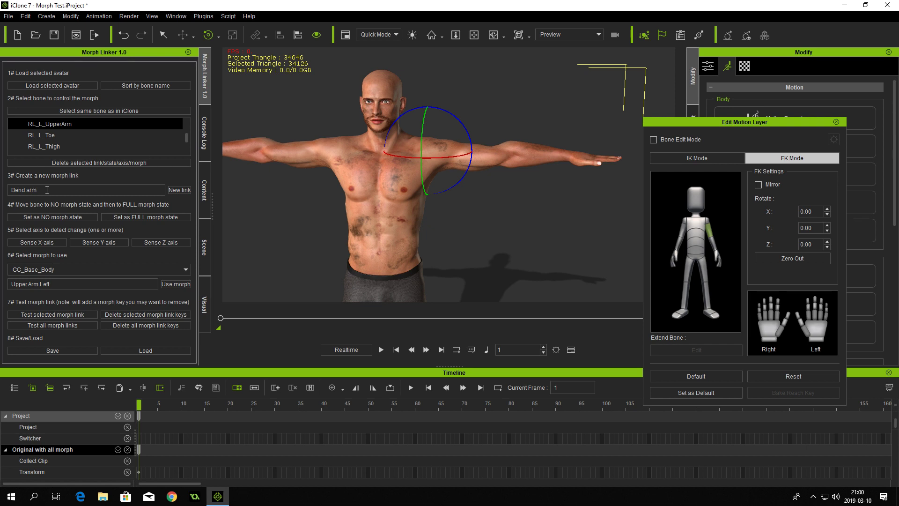
Step: Create a new morph link named "Bend arm down" on the RL_L_UpperArm bone
{"action": "left_click", "coordinate": [47, 190]}
{"action": "type", "text": "Bend arm down"}
{"action": "left_click", "coordinate": [183, 189]}
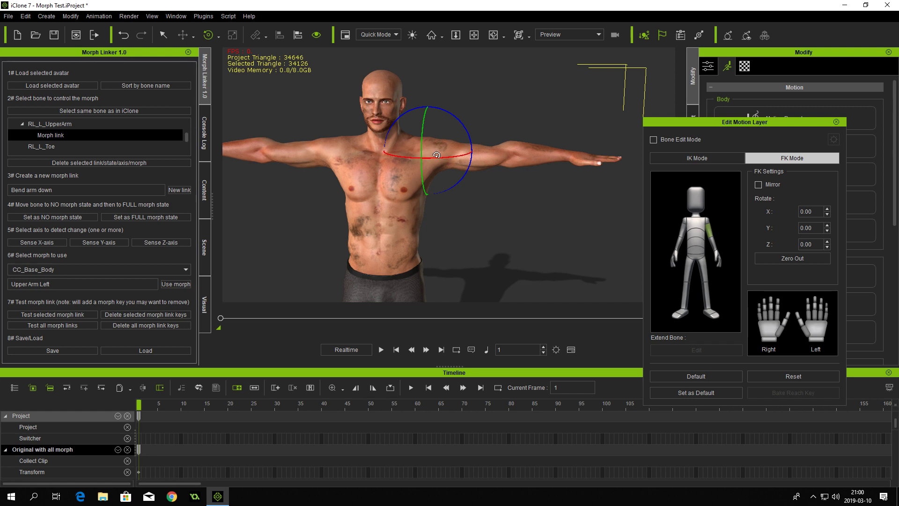
Step: Set the outstretched arm as the FULL morph state, lower the upper arm to about Z -80 and set that as the NO morph state
{"action": "left_click", "coordinate": [145, 218]}
{"action": "left_click_drag", "start_coordinate": [456, 116], "coordinate": [470, 160]}
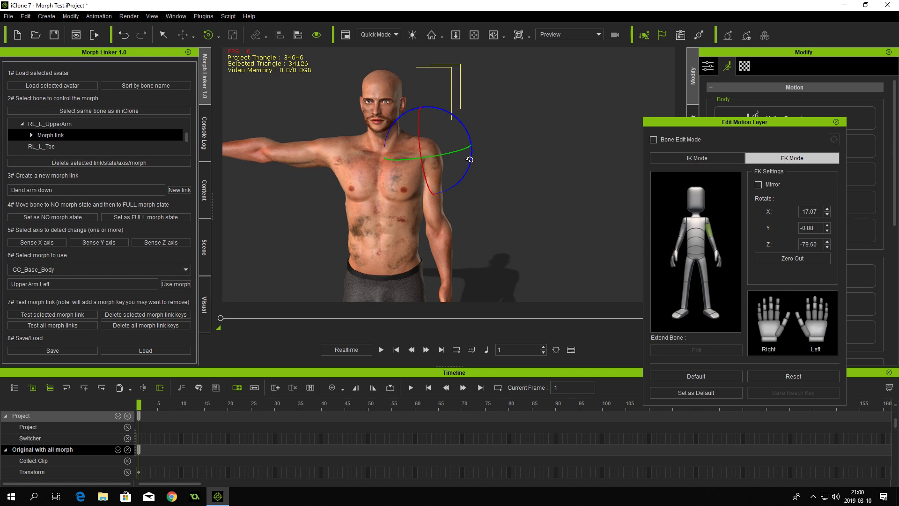
{"action": "left_click", "coordinate": [46, 218]}
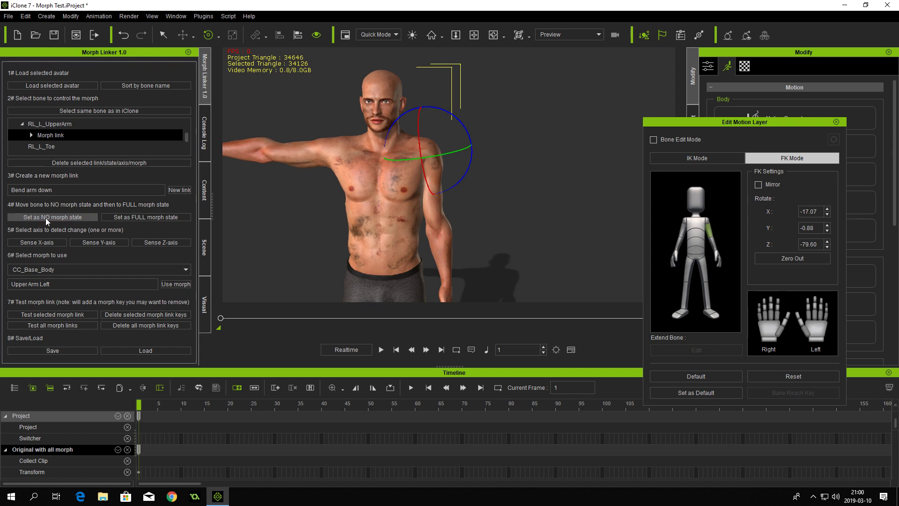
Step: Swing the left upper arm to about Z -55 and back to about Z -74, and make the link sense the Z-axis
{"action": "mouse_move", "coordinate": [449, 186]}
{"action": "left_mouse_down"}
{"action": "mouse_move", "coordinate": [466, 180]}
{"action": "mouse_move", "coordinate": [453, 190]}
{"action": "left_mouse_up"}
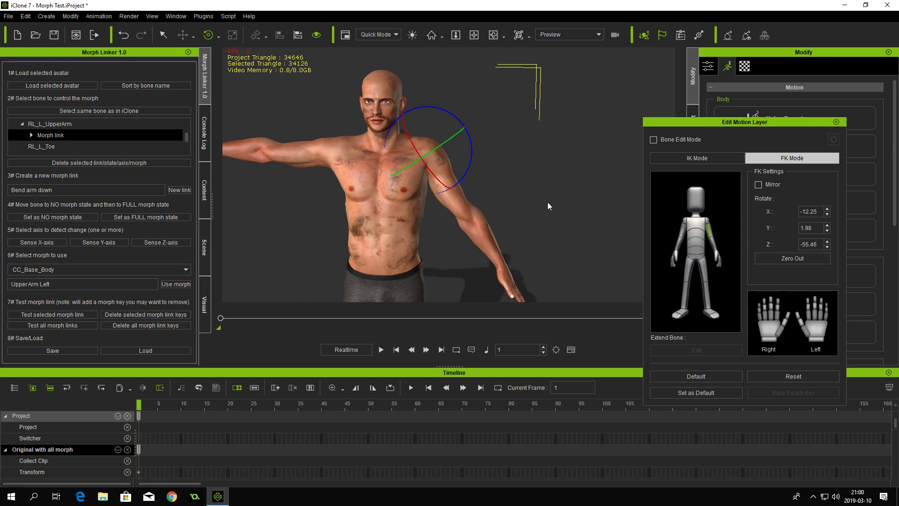
{"action": "left_click_drag", "start_coordinate": [468, 164], "coordinate": [468, 170]}
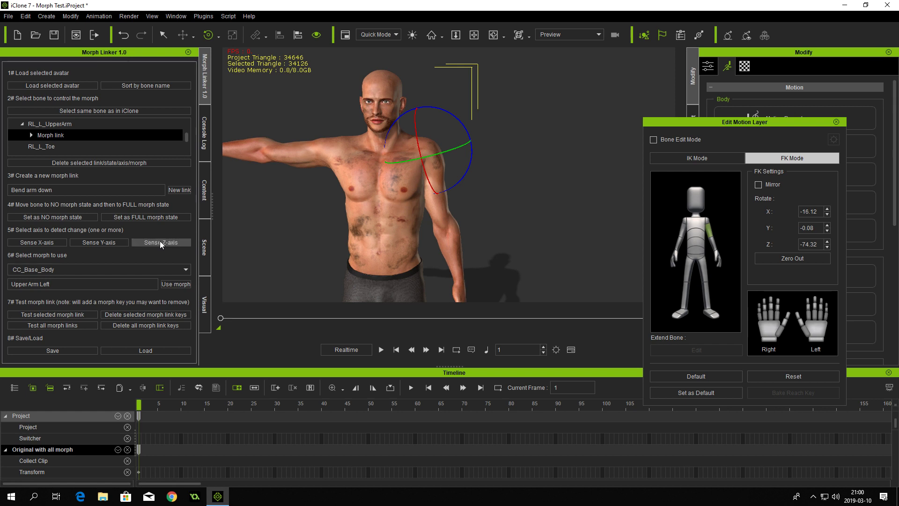
{"action": "left_click", "coordinate": [836, 122]}
Step: Preview the Shoulder Left morph in Morph Animator and assign it as the CC_Base_Body morph for the "Bend arm down" link
{"action": "scroll", "coordinate": [885, 190], "scroll_direction": "down", "scroll_amount": 3}
{"action": "scroll", "coordinate": [885, 190], "scroll_direction": "down", "scroll_amount": 3}
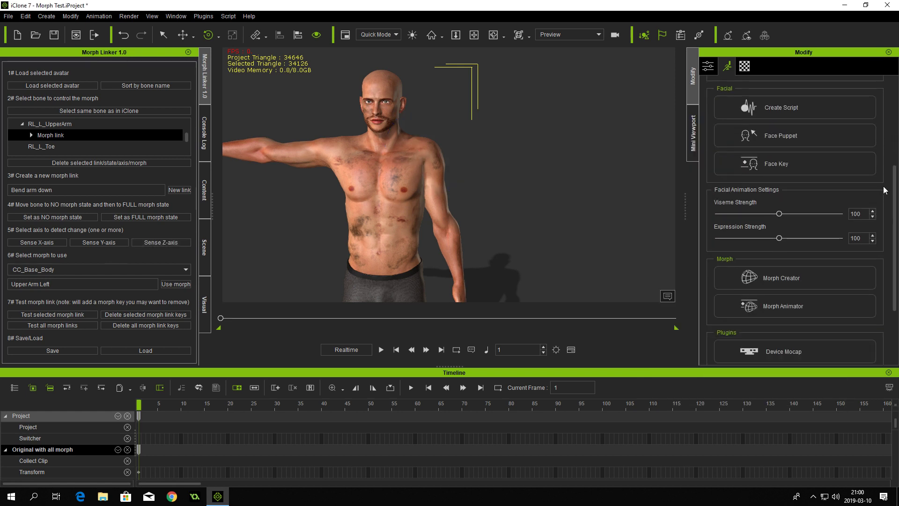
{"action": "left_click", "coordinate": [782, 280]}
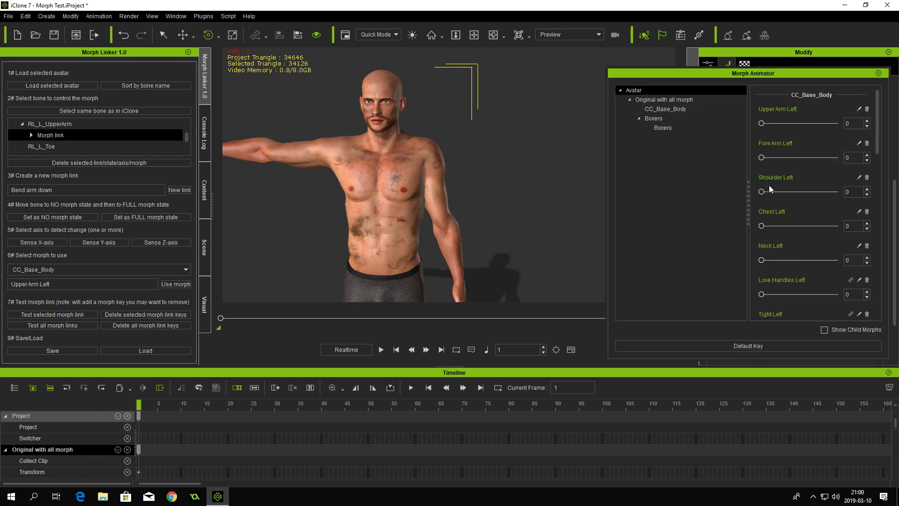
{"action": "left_click_drag", "start_coordinate": [764, 192], "coordinate": [746, 196]}
{"action": "triple_click", "coordinate": [39, 286]}
{"action": "type", "text": "Shou"}
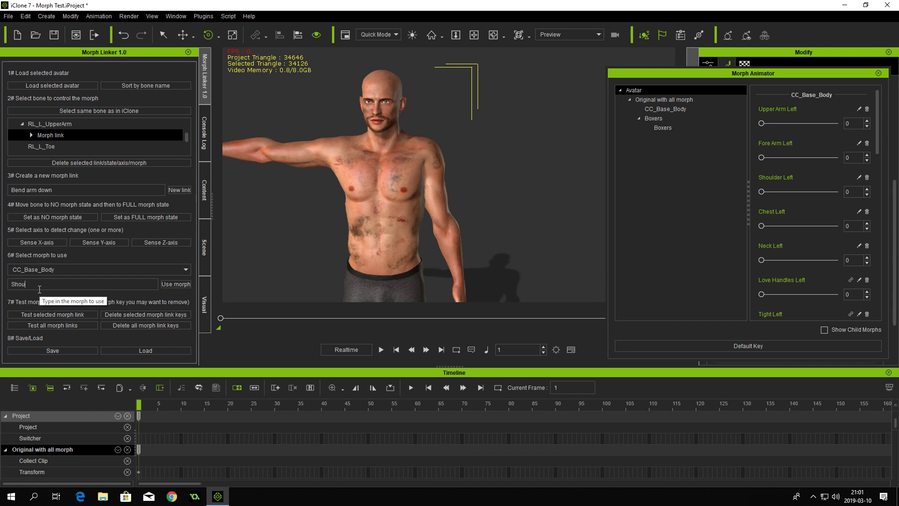
{"action": "type", "text": "lder Left"}
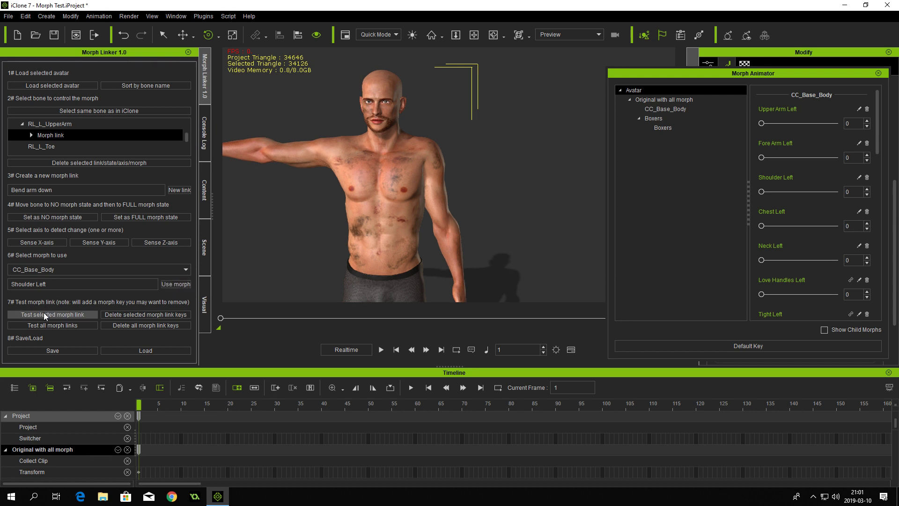
Step: Raise the left upper arm to about Z -39 in Edit Motion Layer and test the selected morph link
{"action": "left_click", "coordinate": [878, 73]}
{"action": "scroll", "coordinate": [716, 218], "scroll_direction": "up", "scroll_amount": 5}
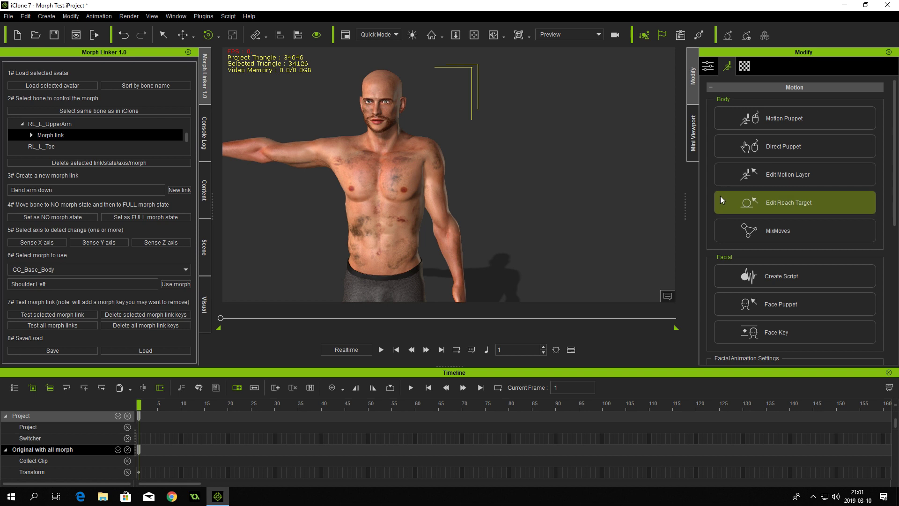
{"action": "left_click", "coordinate": [751, 176]}
{"action": "left_click", "coordinate": [710, 229]}
{"action": "left_click_drag", "start_coordinate": [463, 184], "coordinate": [478, 164]}
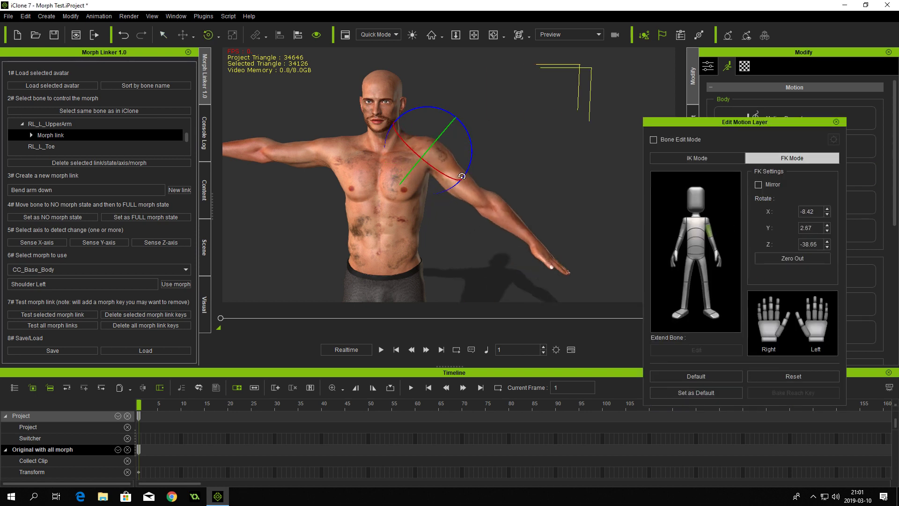
{"action": "left_click", "coordinate": [53, 315]}
Step: Test the selected morph link with the arm raised further, at about Z -50, and with its rotation zeroed out
{"action": "left_click_drag", "start_coordinate": [470, 156], "coordinate": [476, 137]}
{"action": "left_click", "coordinate": [71, 315]}
{"action": "left_click_drag", "start_coordinate": [470, 132], "coordinate": [471, 162]}
{"action": "left_click", "coordinate": [52, 313]}
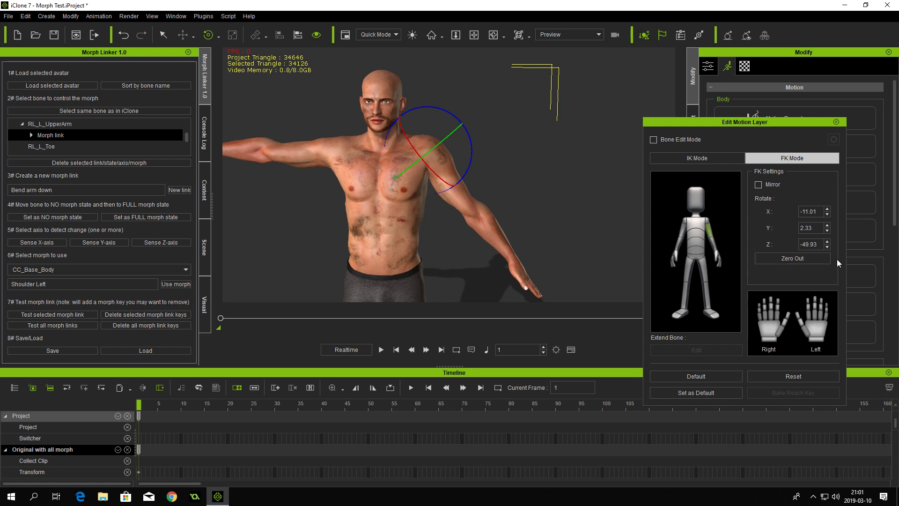
{"action": "left_click", "coordinate": [807, 261]}
{"action": "left_click", "coordinate": [63, 315]}
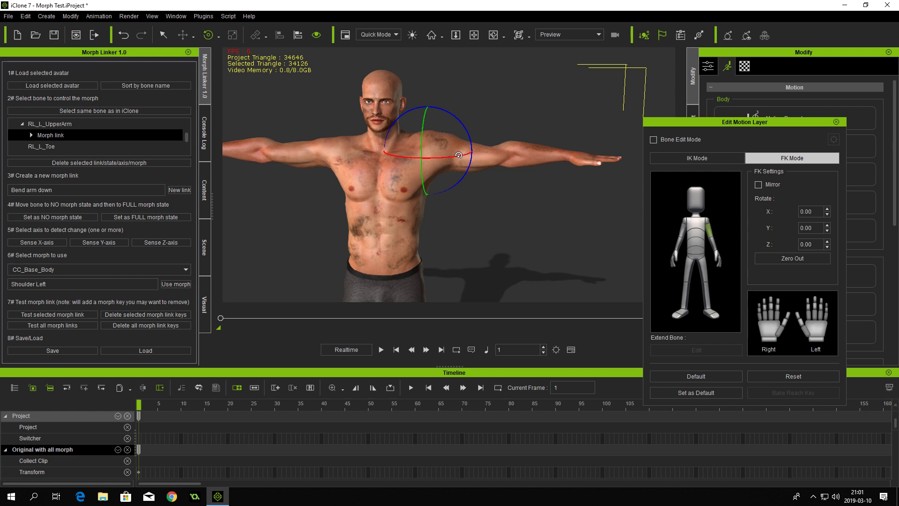
Step: Try the left upper arm's forward swing, zero it out, and create a new morph link named "Bend arm forward"
{"action": "left_click_drag", "start_coordinate": [459, 154], "coordinate": [429, 160]}
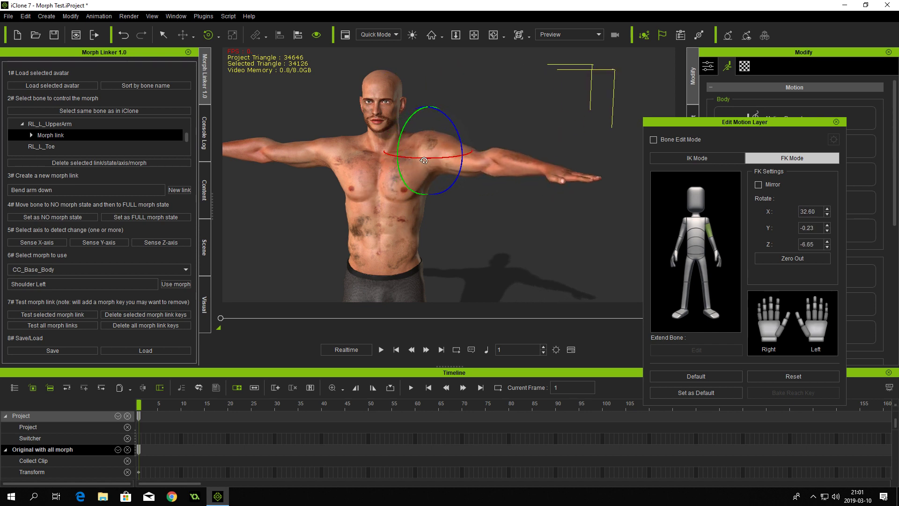
{"action": "left_click", "coordinate": [800, 258]}
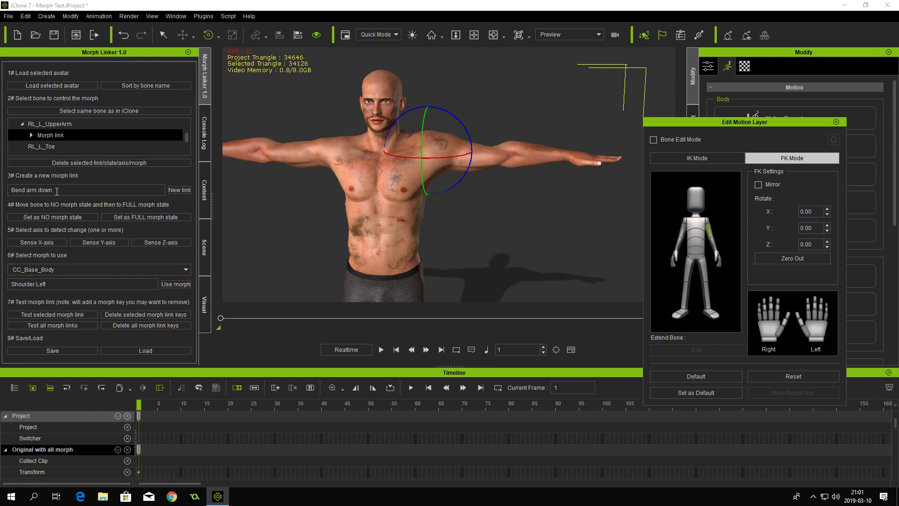
{"action": "key", "text": "BackSpace"}
{"action": "key", "text": "BackSpace"}
{"action": "key", "text": "BackSpace"}
{"action": "key", "text": "BackSpace"}
{"action": "type", "text": "forwae"}
{"action": "key", "text": "BackSpace"}
{"action": "type", "text": "rd"}
{"action": "left_click", "coordinate": [185, 192]}
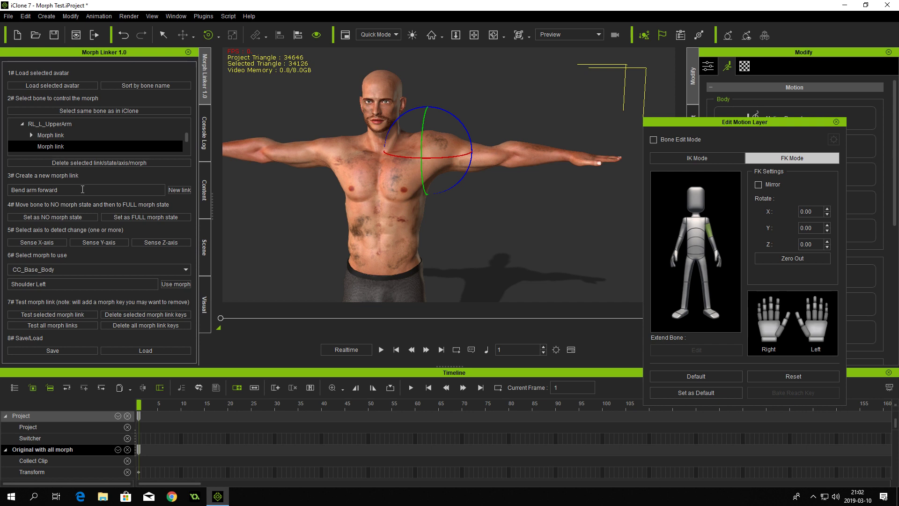
Step: Set the outstretched arm as NO morph state and the arm swung forward to about X 66 as FULL, sensing the X-axis
{"action": "left_click", "coordinate": [56, 218]}
{"action": "left_click_drag", "start_coordinate": [458, 157], "coordinate": [428, 162]}
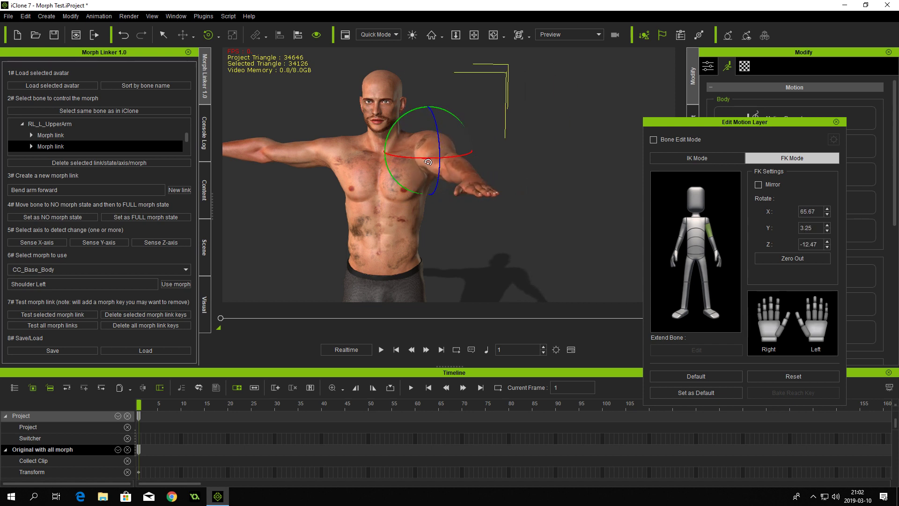
{"action": "left_click", "coordinate": [140, 215]}
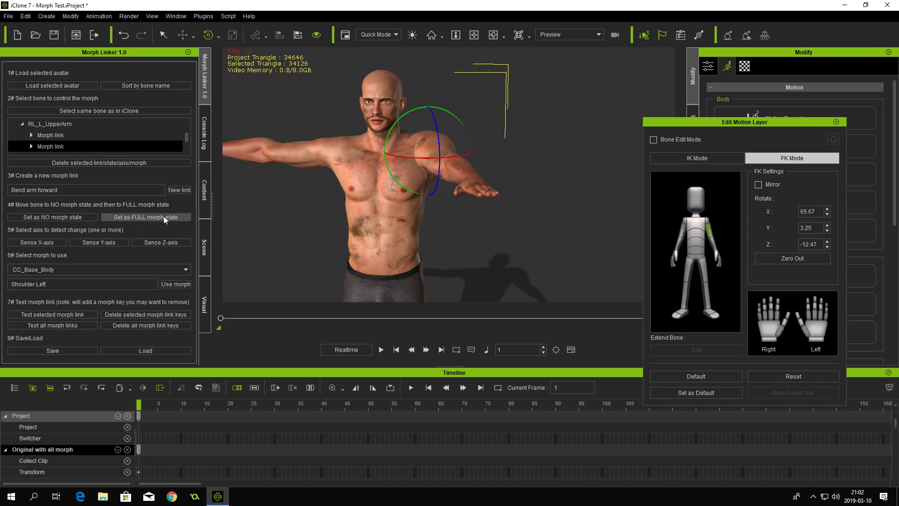
{"action": "mouse_move", "coordinate": [447, 158]}
{"action": "left_mouse_down"}
{"action": "mouse_move", "coordinate": [457, 155]}
{"action": "mouse_move", "coordinate": [449, 157]}
{"action": "left_mouse_up"}
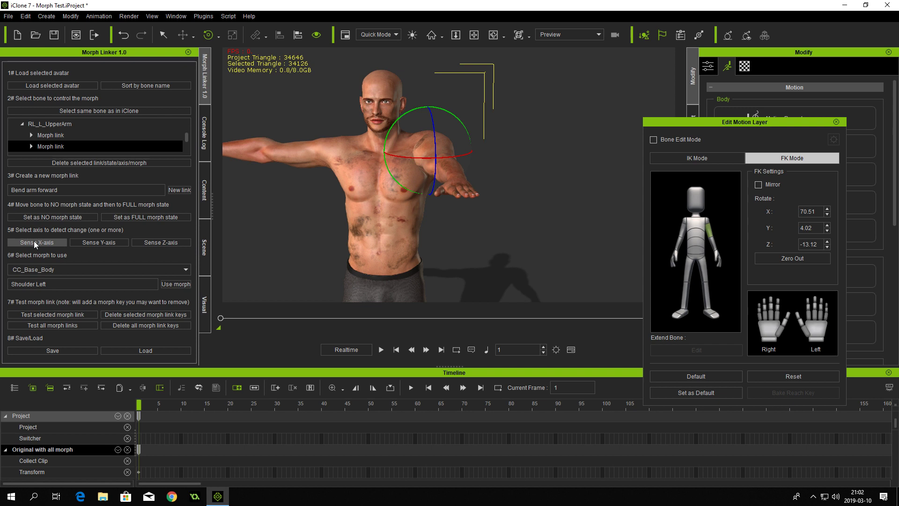
{"action": "left_click", "coordinate": [836, 121]}
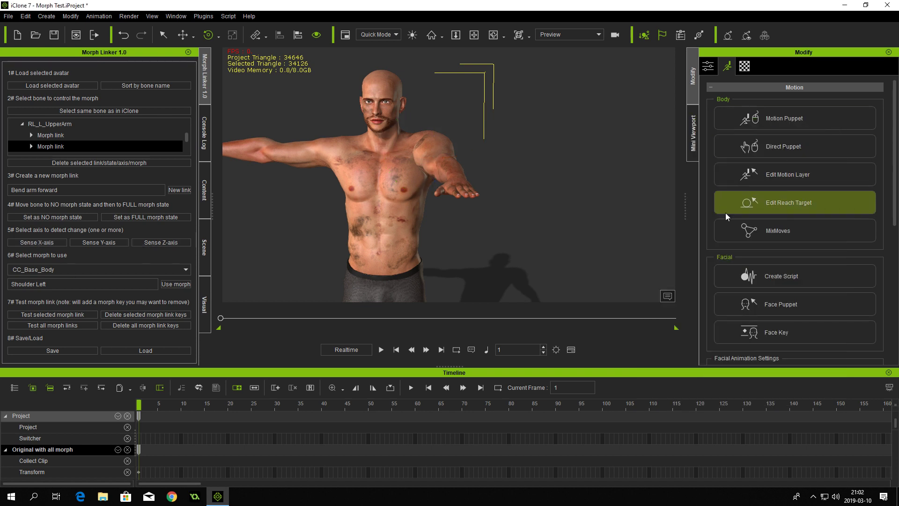
Step: Reset the Shoulder Left morph to 0 in Morph Animator and preview Bust Left at 100 before returning it to 0
{"action": "scroll", "coordinate": [713, 220], "scroll_direction": "down", "scroll_amount": 10}
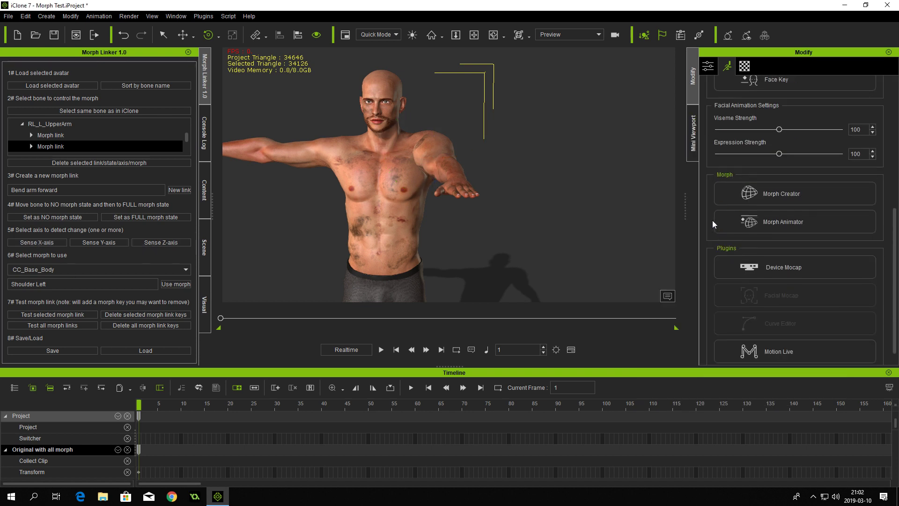
{"action": "left_click", "coordinate": [766, 220]}
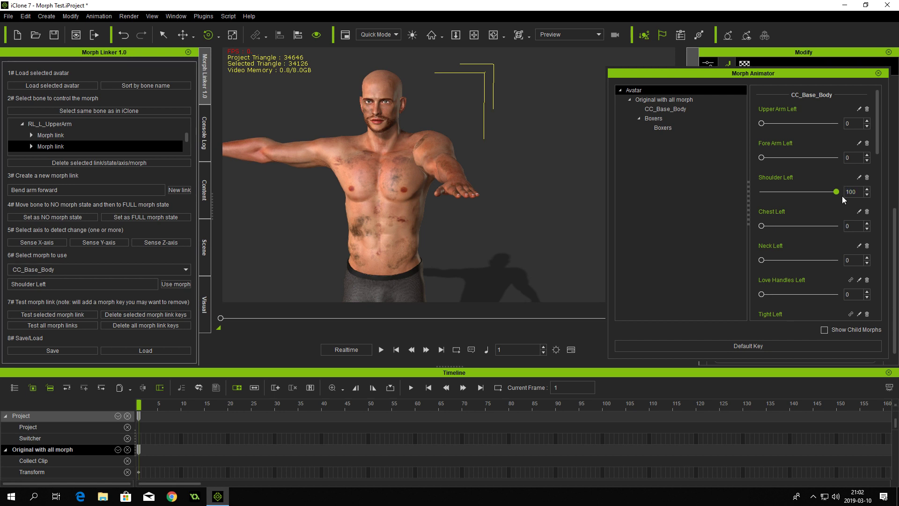
{"action": "left_click_drag", "start_coordinate": [836, 192], "coordinate": [756, 192]}
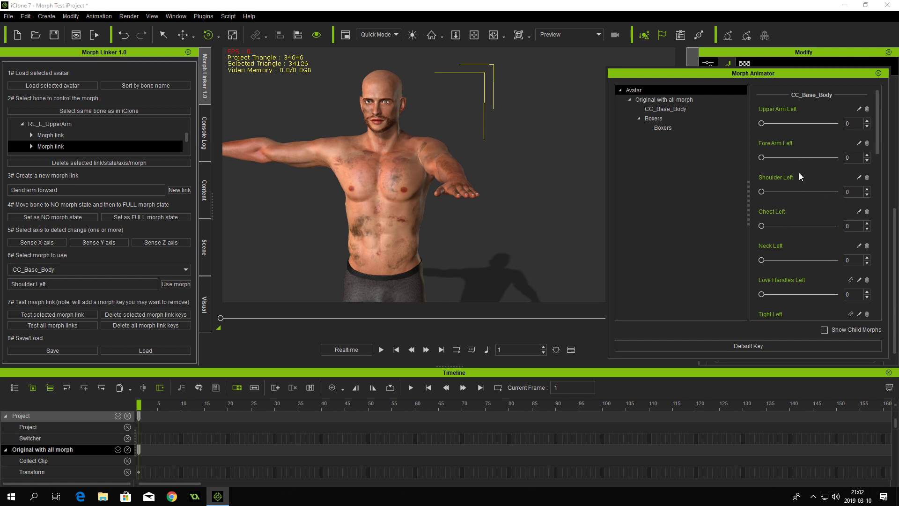
{"action": "scroll", "coordinate": [799, 175], "scroll_direction": "down", "scroll_amount": 5}
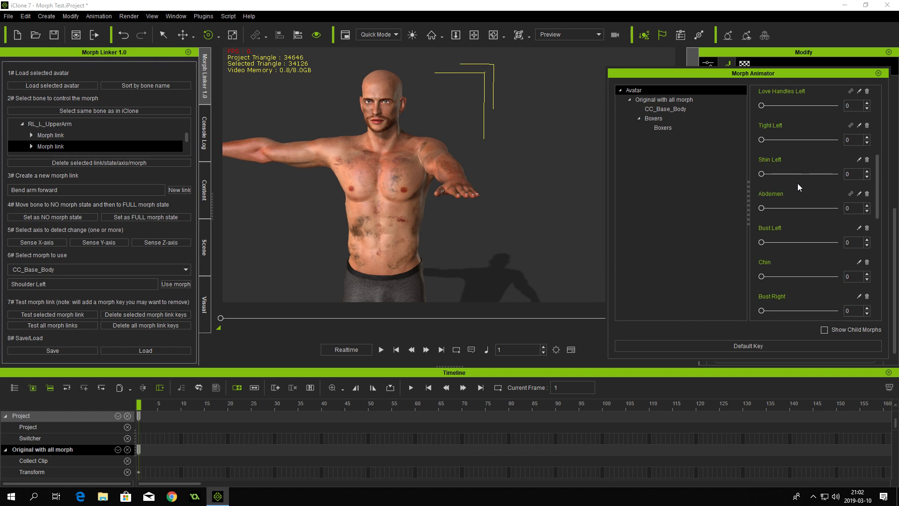
{"action": "left_click_drag", "start_coordinate": [762, 242], "coordinate": [840, 243]}
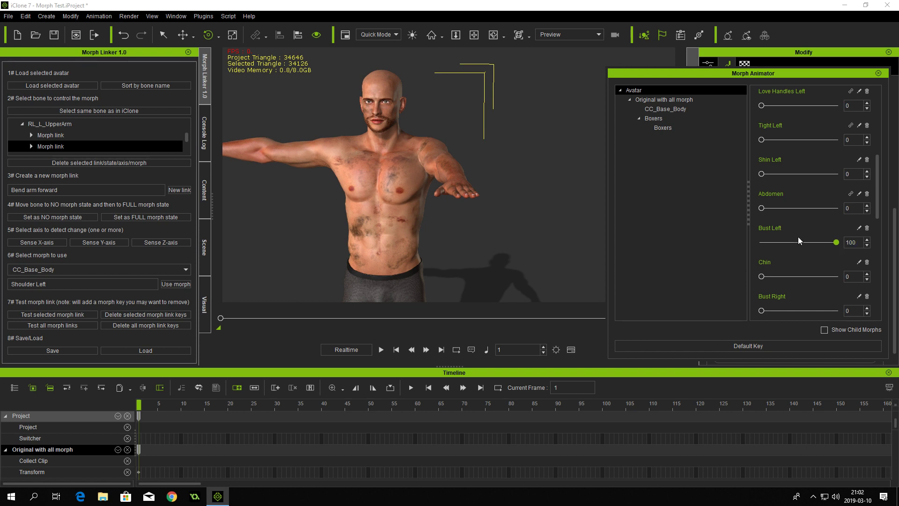
{"action": "left_click_drag", "start_coordinate": [837, 243], "coordinate": [757, 243]}
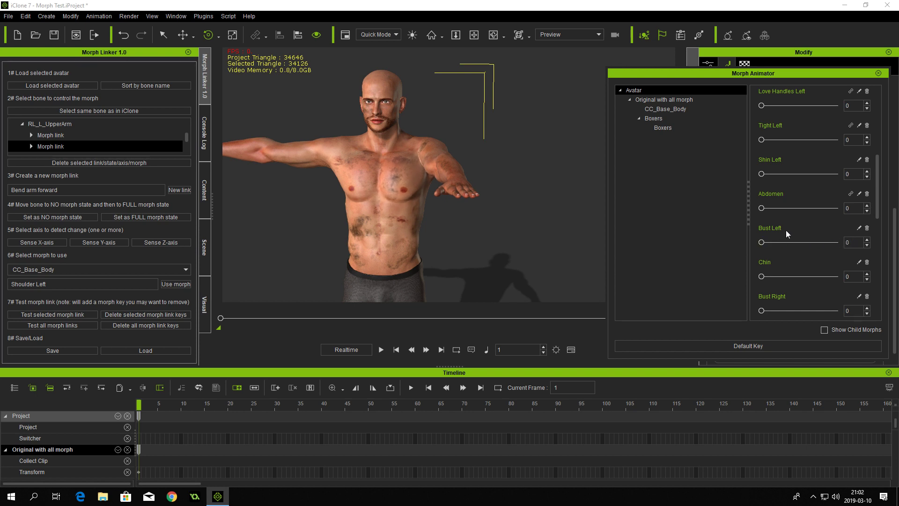
Step: Assign the Bust Left morph to the "Bend arm forward" link and test the link
{"action": "left_click_drag", "start_coordinate": [46, 284], "coordinate": [1, 287]}
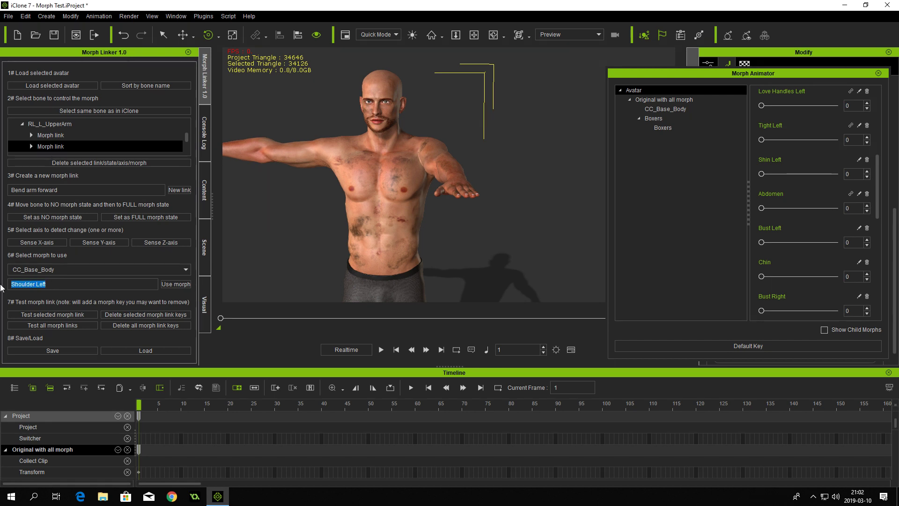
{"action": "type", "text": "Bust Left"}
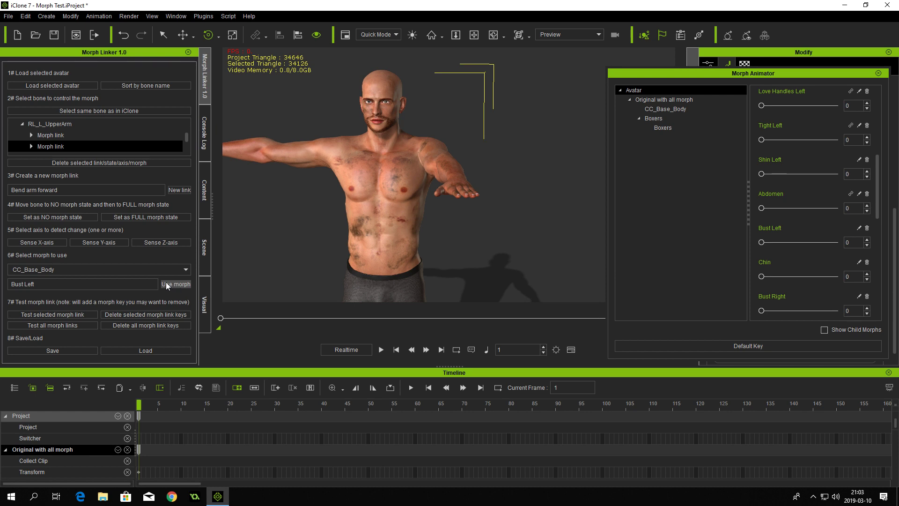
{"action": "left_click", "coordinate": [38, 317]}
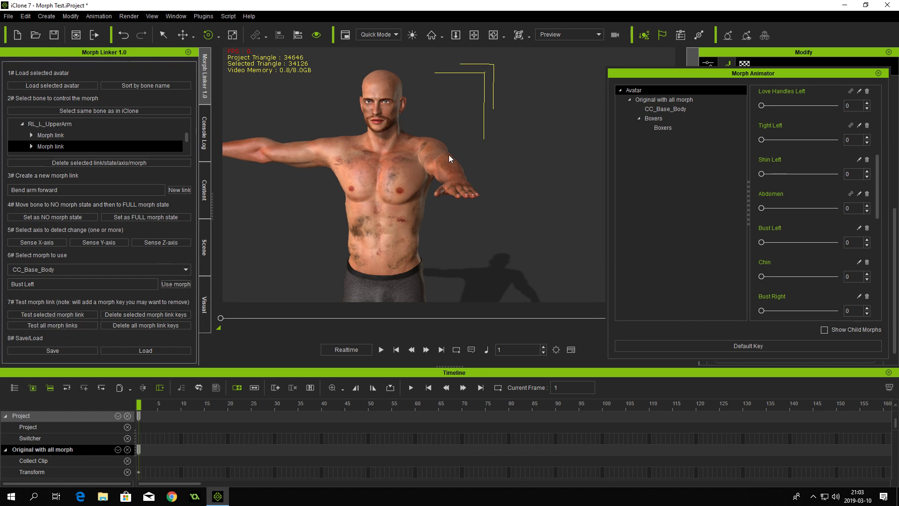
Step: Swing the left upper arm back to about X 28 and about X 2 in Edit Motion Layer and test the selected link
{"action": "left_click", "coordinate": [878, 73]}
{"action": "scroll", "coordinate": [874, 208], "scroll_direction": "up", "scroll_amount": 5}
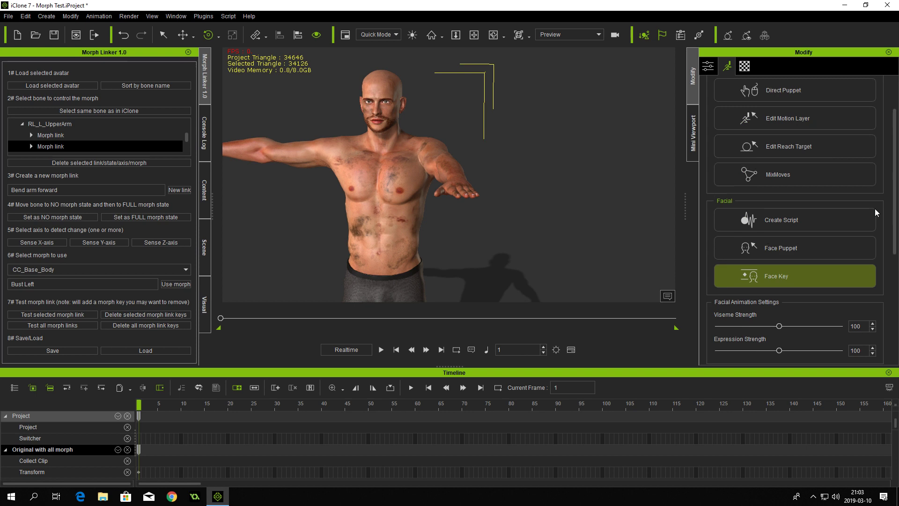
{"action": "left_click", "coordinate": [798, 175]}
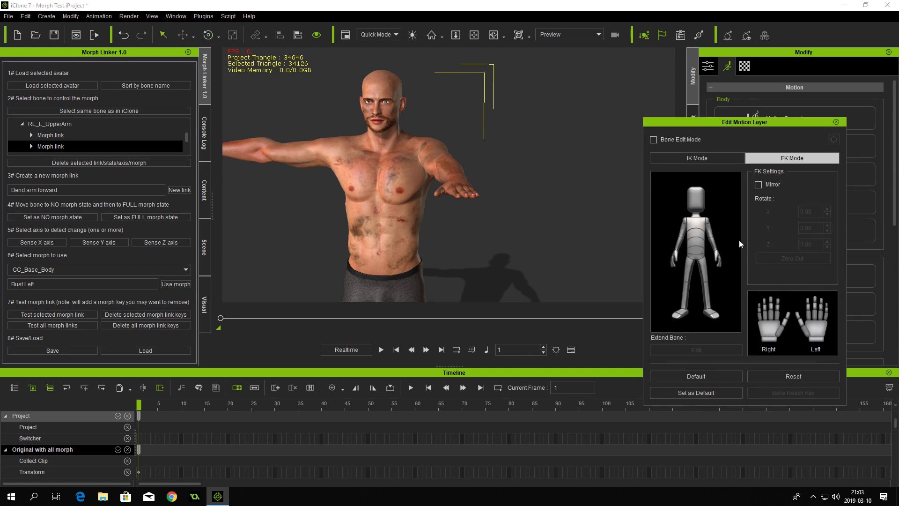
{"action": "left_click", "coordinate": [710, 226]}
{"action": "left_click_drag", "start_coordinate": [444, 155], "coordinate": [473, 157]}
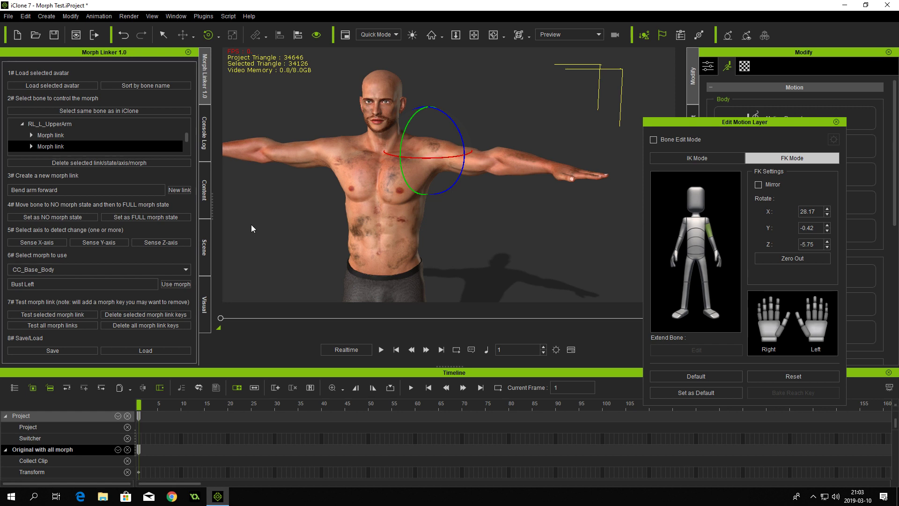
{"action": "left_click_drag", "start_coordinate": [441, 159], "coordinate": [455, 156]}
{"action": "left_click", "coordinate": [51, 316]}
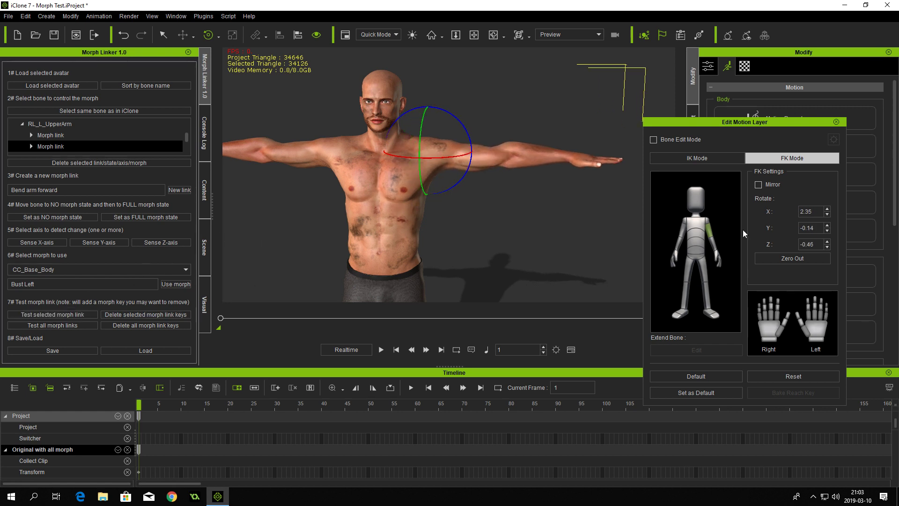
Step: Test the selected link with the arm's rotation zeroed out, then try lowering the arm to about Z -22 and zero it out again
{"action": "left_click", "coordinate": [814, 258]}
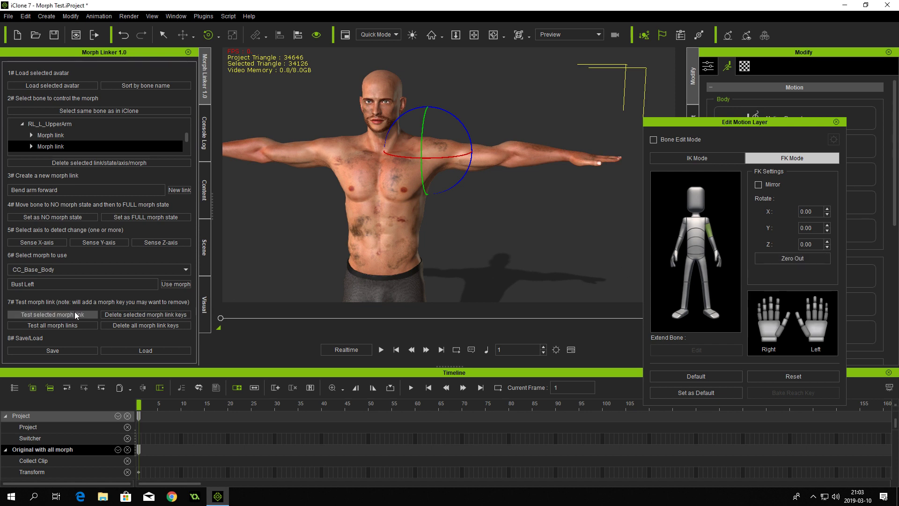
{"action": "left_click_drag", "start_coordinate": [469, 164], "coordinate": [427, 178]}
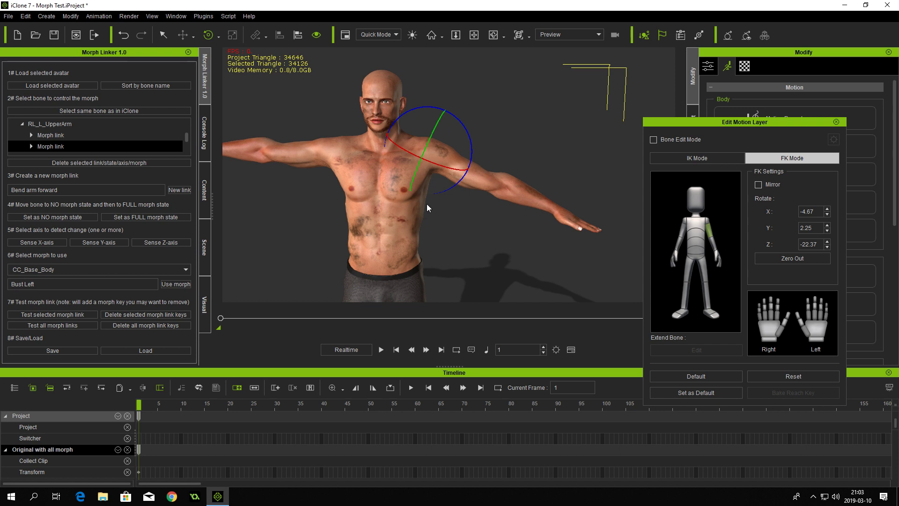
{"action": "left_click", "coordinate": [797, 260]}
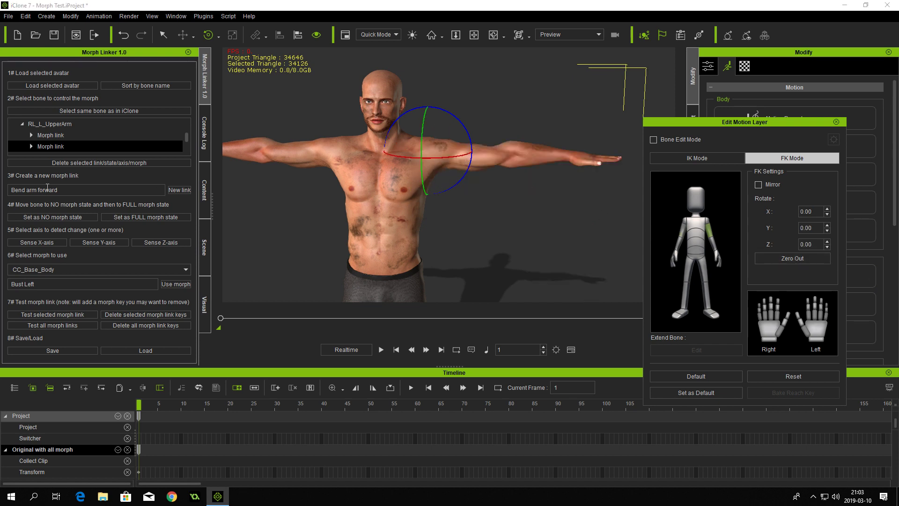
Step: Create a new morph link named "Bend arm reach" on the RL_L_UpperArm bone
{"action": "left_click", "coordinate": [70, 192]}
{"action": "key", "text": "BackSpace"}
{"action": "key", "text": "BackSpace"}
{"action": "key", "text": "BackSpace"}
{"action": "key", "text": "BackSpace"}
{"action": "key", "text": "BackSpace"}
{"action": "type", "text": "reach"}
{"action": "left_click", "coordinate": [180, 189]}
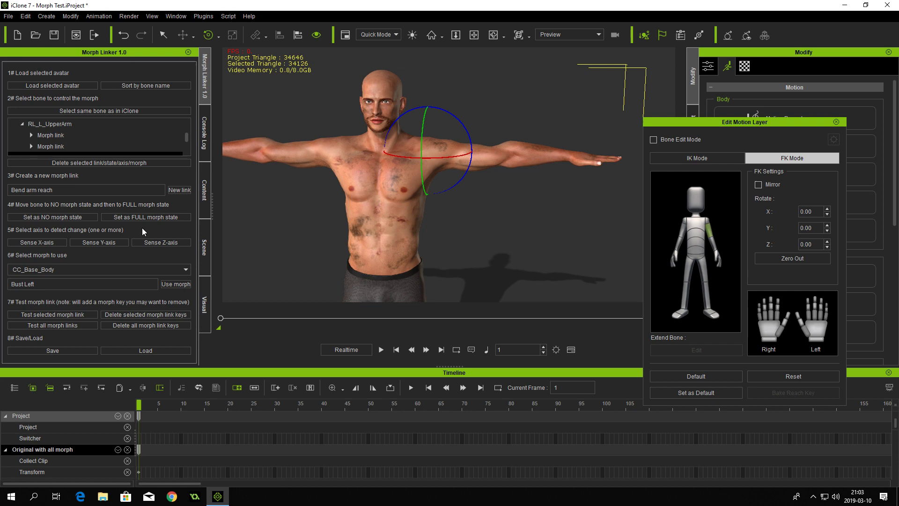
Step: Lower the left upper arm to about Z -77, set that pose as the no-morph state, and zero out the rotation
{"action": "left_click_drag", "start_coordinate": [462, 127], "coordinate": [469, 174]}
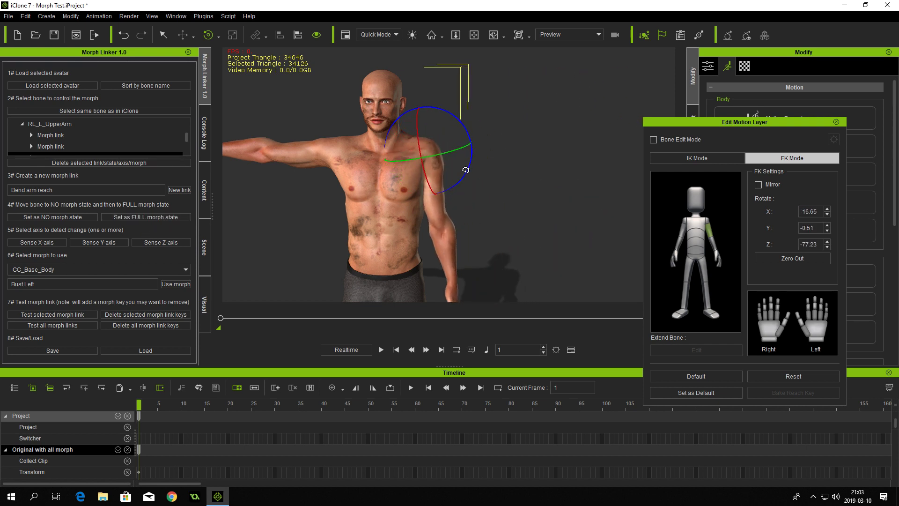
{"action": "left_click", "coordinate": [65, 218]}
{"action": "left_click_drag", "start_coordinate": [465, 179], "coordinate": [500, 148]}
{"action": "left_click", "coordinate": [802, 255]}
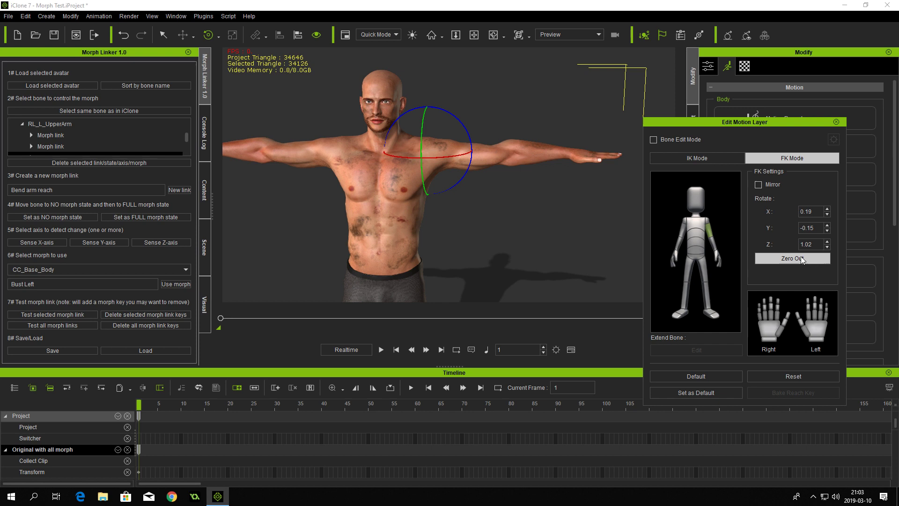
Step: Preview candidate body morphs for the arm link in Morph Animator, including Chest Left, and return them to 0
{"action": "left_click", "coordinate": [838, 121]}
{"action": "scroll", "coordinate": [891, 254], "scroll_direction": "down", "scroll_amount": 8}
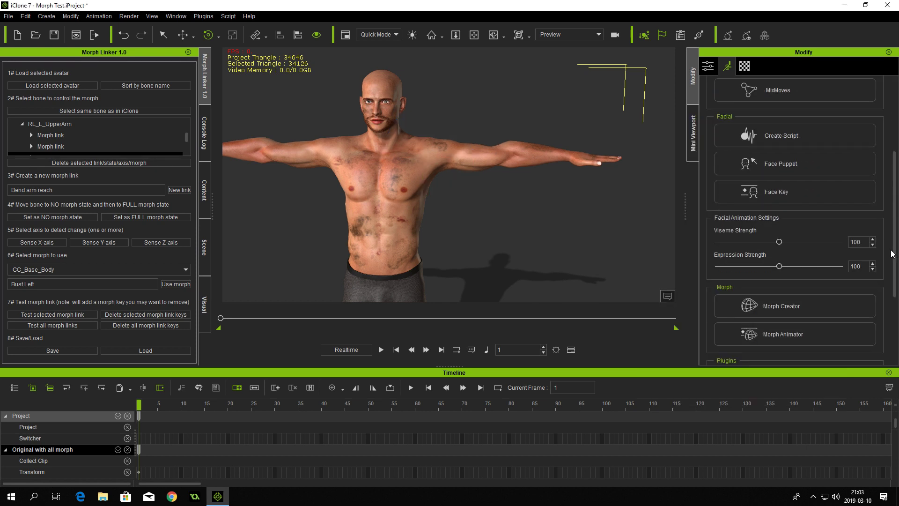
{"action": "left_click", "coordinate": [810, 251]}
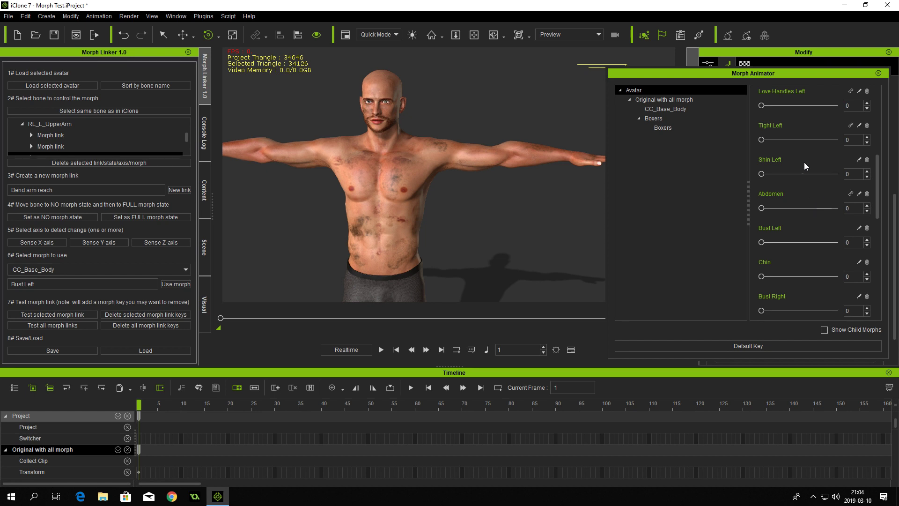
{"action": "mouse_move", "coordinate": [762, 174]}
{"action": "left_mouse_down"}
{"action": "mouse_move", "coordinate": [817, 175]}
{"action": "mouse_move", "coordinate": [764, 174]}
{"action": "left_mouse_up"}
{"action": "left_click_drag", "start_coordinate": [875, 190], "coordinate": [877, 151]}
{"action": "left_click_drag", "start_coordinate": [762, 174], "coordinate": [742, 172]}
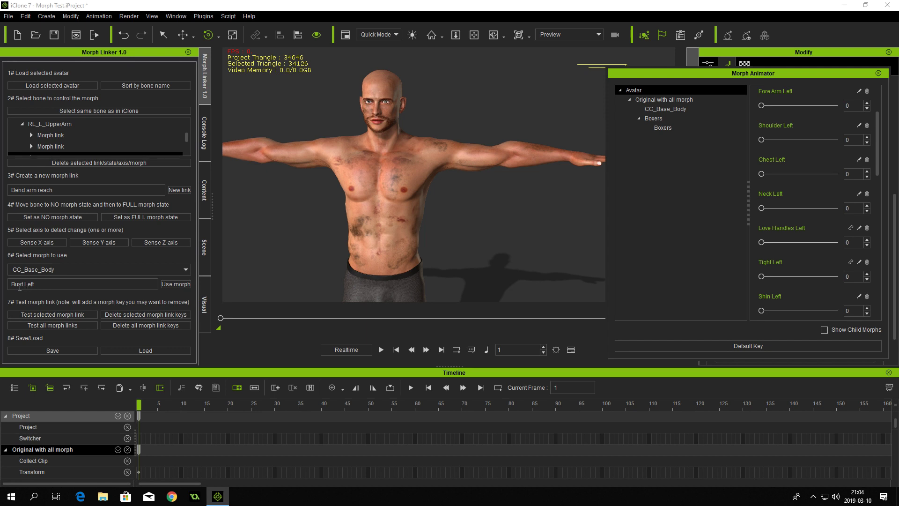
Step: Assign the Chest Left morph to the "Bend arm reach" link and test the link
{"action": "left_click_drag", "start_coordinate": [23, 285], "coordinate": [2, 287]}
{"action": "type", "text": "Chest"}
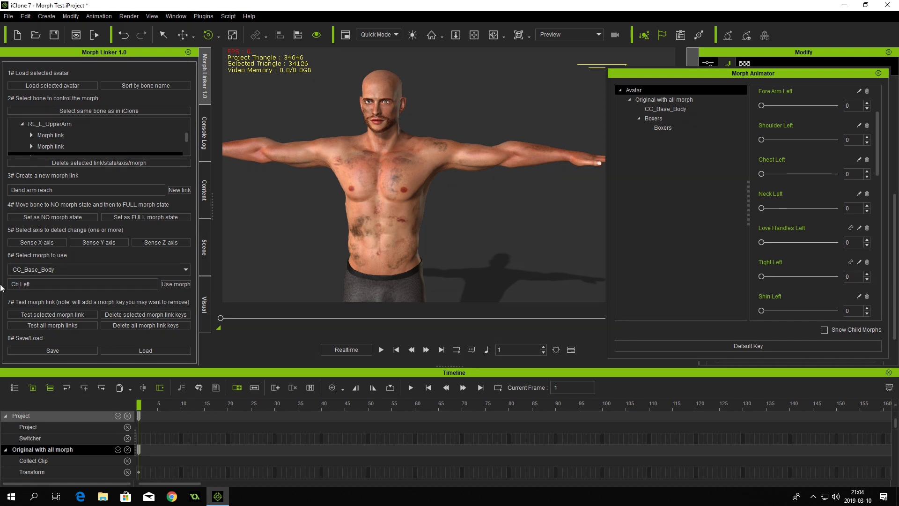
{"action": "left_click", "coordinate": [172, 284]}
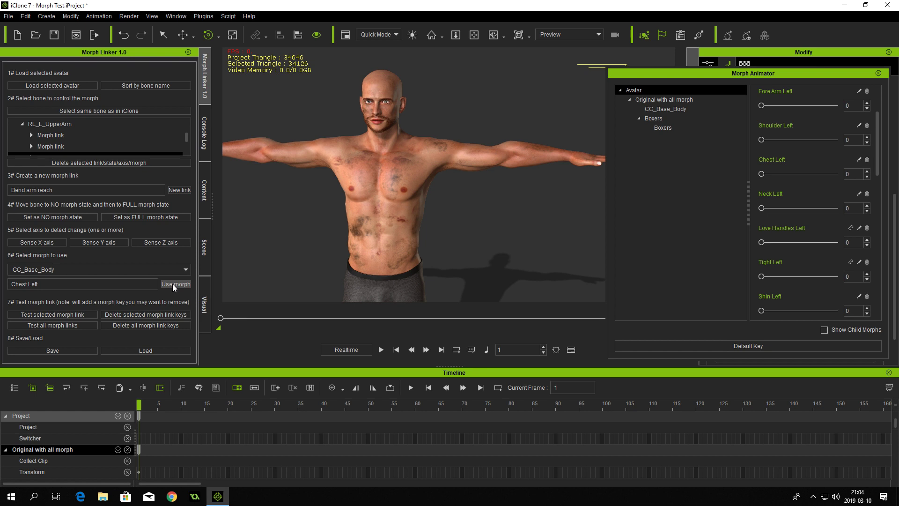
{"action": "left_click", "coordinate": [50, 314]}
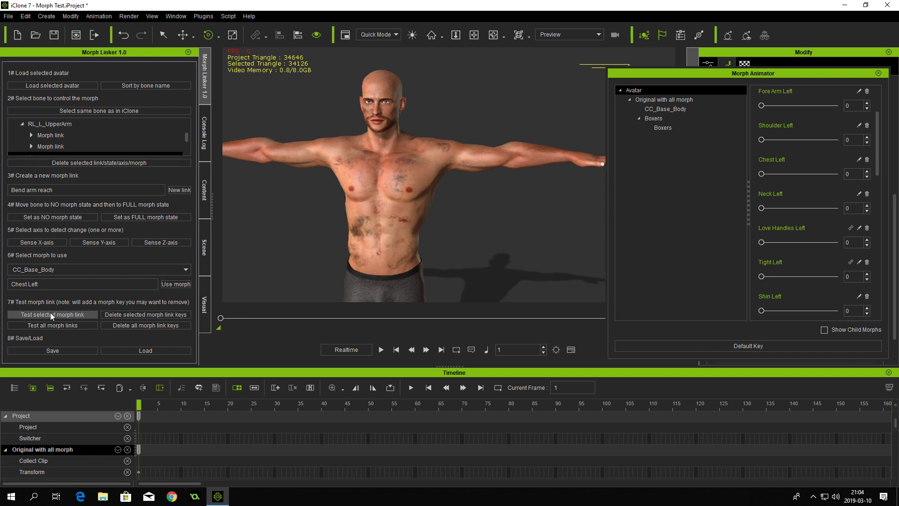
Step: Reopen Edit Motion Layer, lower the left upper arm in stages to about Z -71, and test the selected link at each stage
{"action": "left_click", "coordinate": [878, 73]}
{"action": "scroll", "coordinate": [712, 211], "scroll_direction": "up", "scroll_amount": 5}
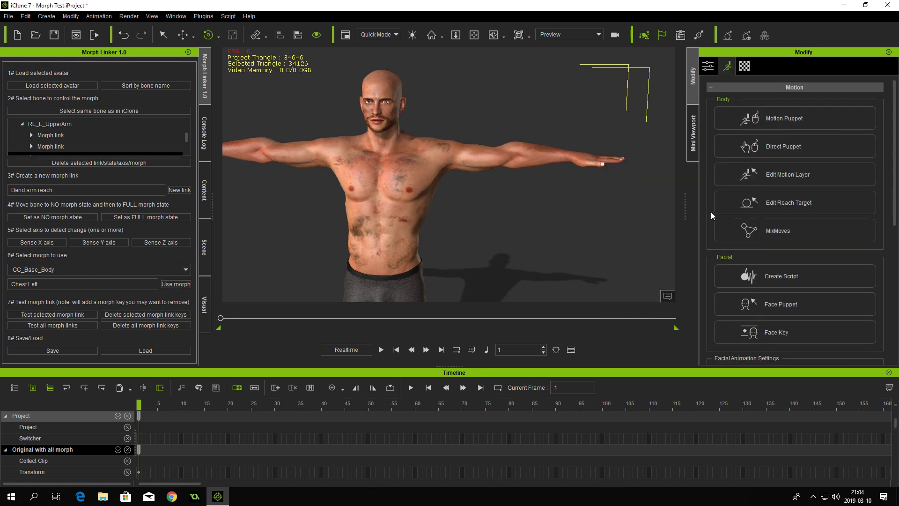
{"action": "left_click", "coordinate": [771, 179]}
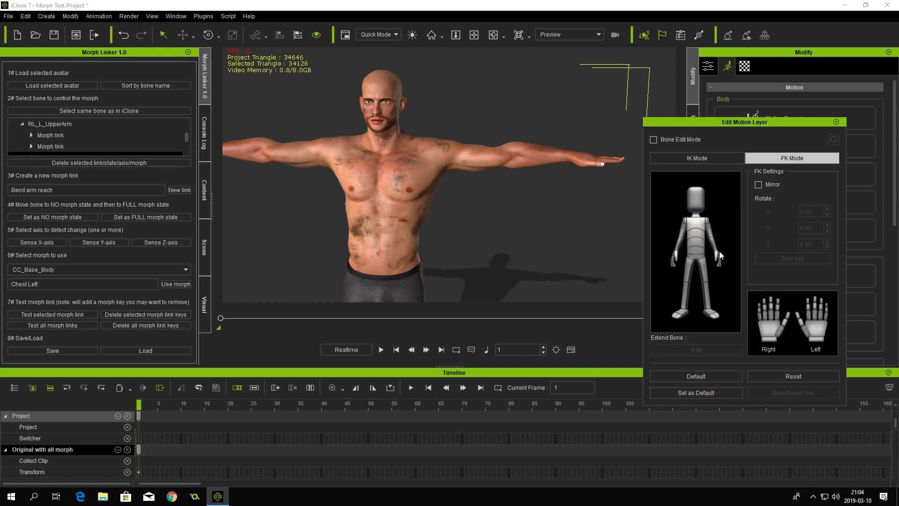
{"action": "left_click", "coordinate": [710, 231]}
{"action": "left_click_drag", "start_coordinate": [457, 118], "coordinate": [465, 137]}
{"action": "left_click", "coordinate": [53, 315]}
{"action": "left_click_drag", "start_coordinate": [473, 137], "coordinate": [470, 153]}
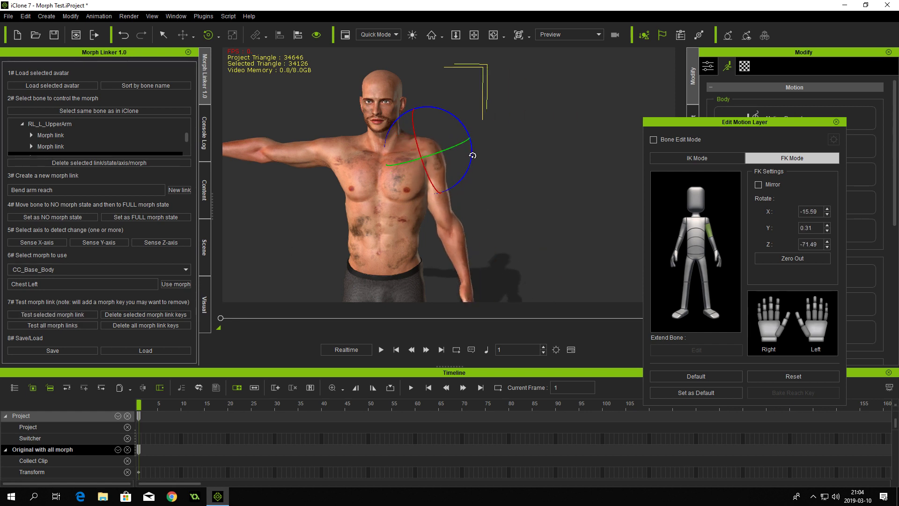
{"action": "left_click", "coordinate": [47, 313]}
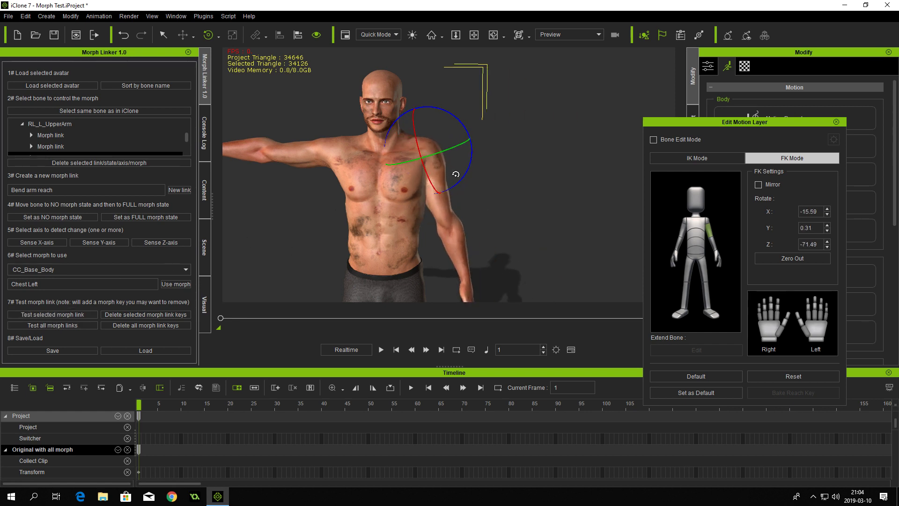
Step: Test the selected link with the left upper arm at about Z 4 and about Z -80, and zero out the rotation
{"action": "left_click_drag", "start_coordinate": [458, 183], "coordinate": [474, 148]}
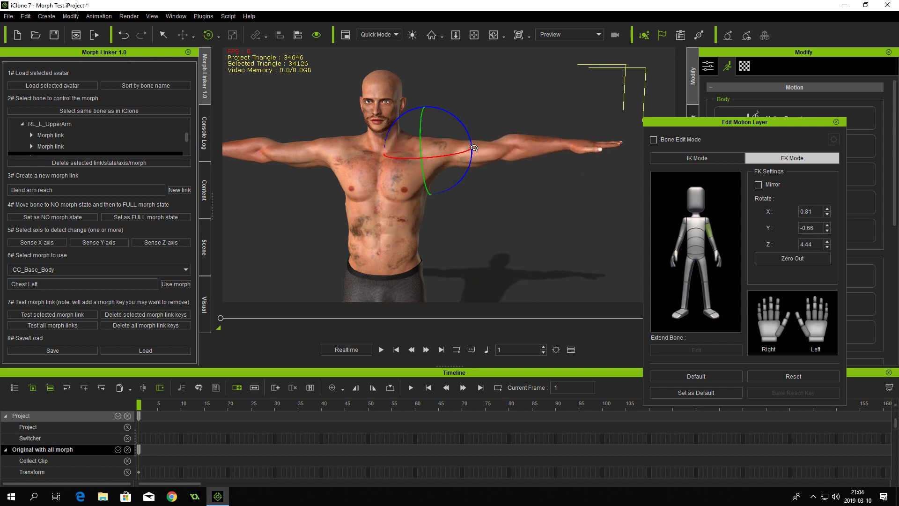
{"action": "left_click", "coordinate": [70, 314]}
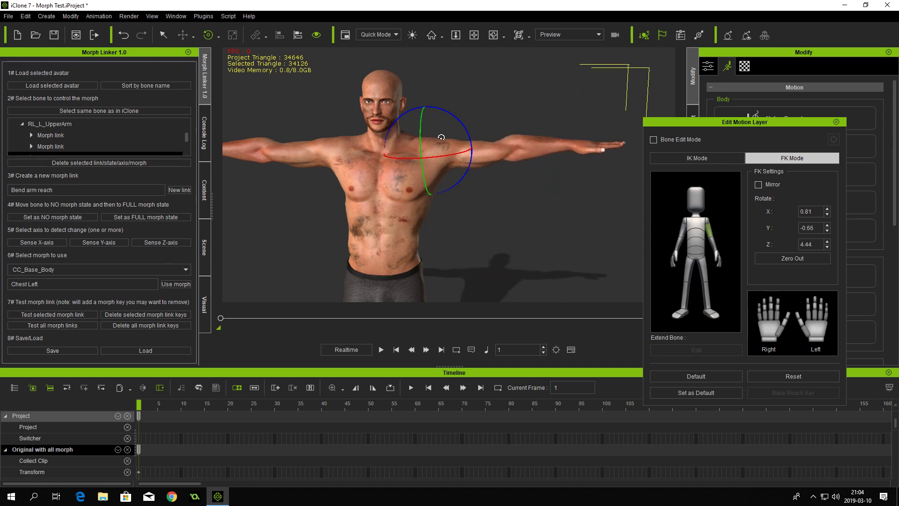
{"action": "left_click_drag", "start_coordinate": [464, 128], "coordinate": [461, 150]}
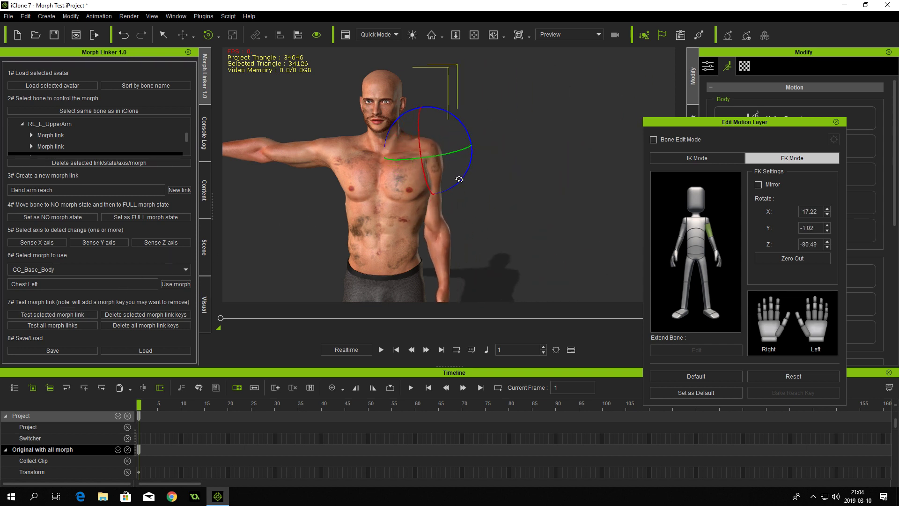
{"action": "left_click", "coordinate": [58, 314]}
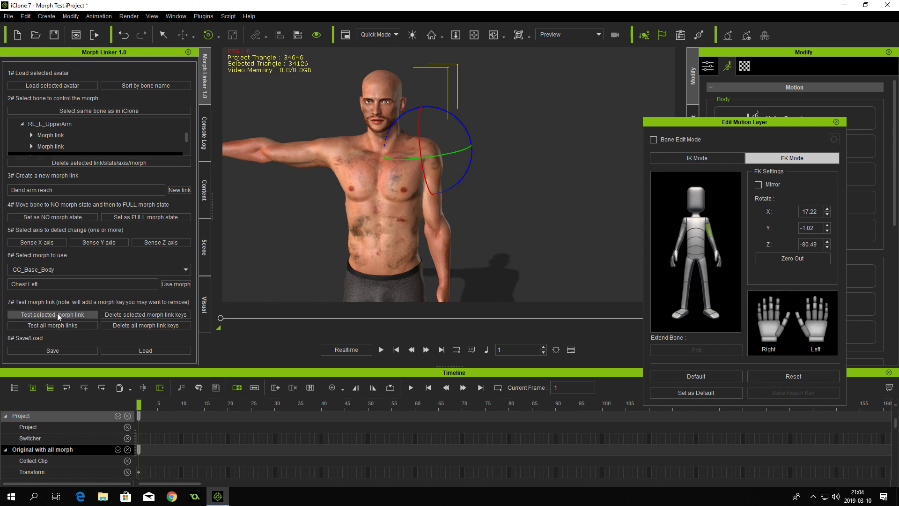
{"action": "left_click", "coordinate": [805, 258]}
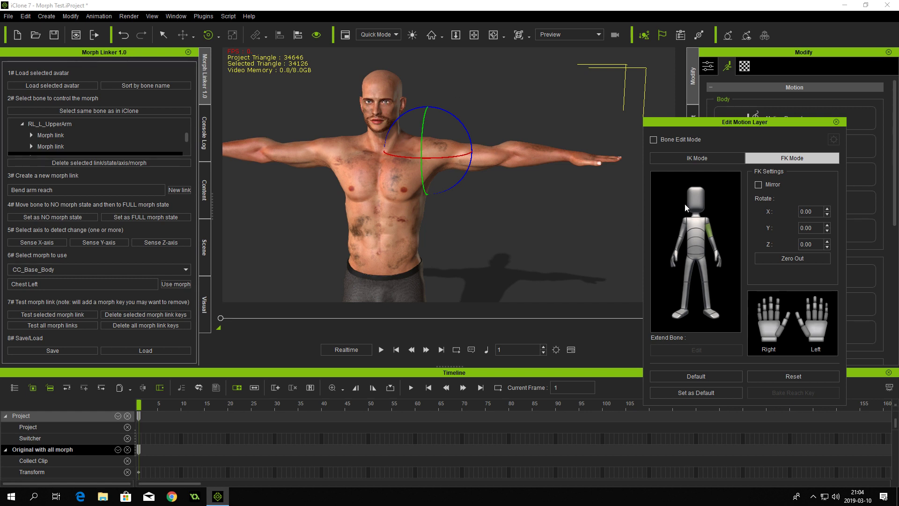
Step: Select the head as the controlling bone and create a morph link named "Bend head left" on RL_Head
{"action": "left_click", "coordinate": [702, 200]}
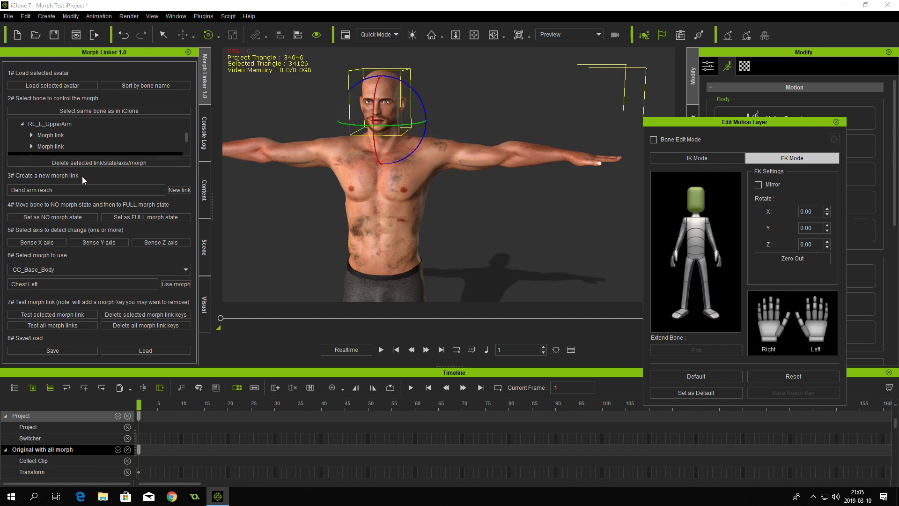
{"action": "left_click", "coordinate": [94, 109]}
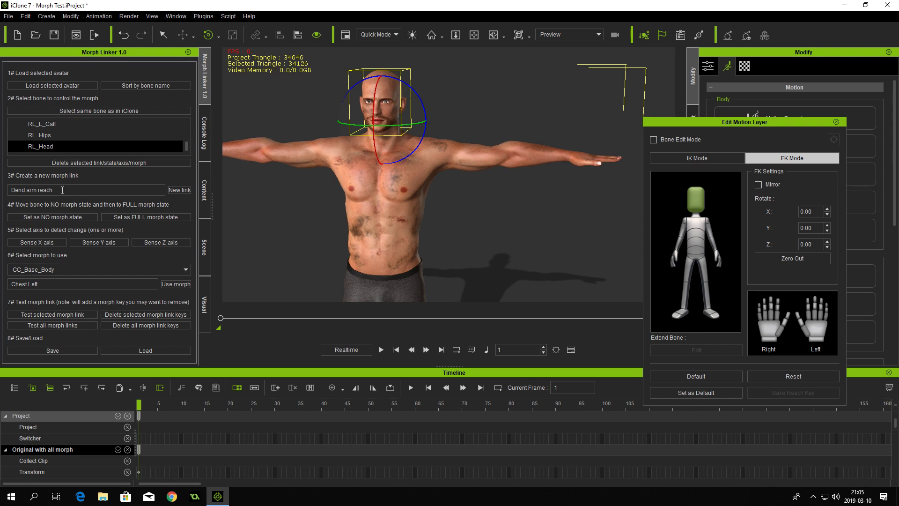
{"action": "key", "text": "BackSpace"}
{"action": "key", "text": "BackSpace"}
{"action": "key", "text": "BackSpace"}
{"action": "key", "text": "BackSpace"}
{"action": "key", "text": "BackSpace"}
{"action": "key", "text": "BackSpace"}
{"action": "key", "text": "BackSpace"}
{"action": "key", "text": "BackSpace"}
{"action": "key", "text": "BackSpace"}
{"action": "type", "text": "head lef"}
{"action": "left_click", "coordinate": [181, 190]}
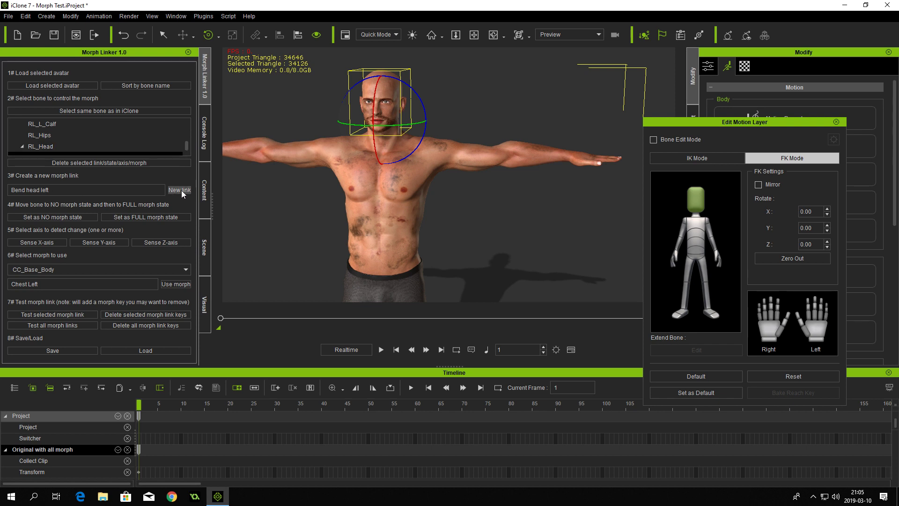
Step: Set the upright head as the no-morph state and a tilt of about Z -32 as the full-morph state, sensing the Z-axis
{"action": "left_click", "coordinate": [56, 217]}
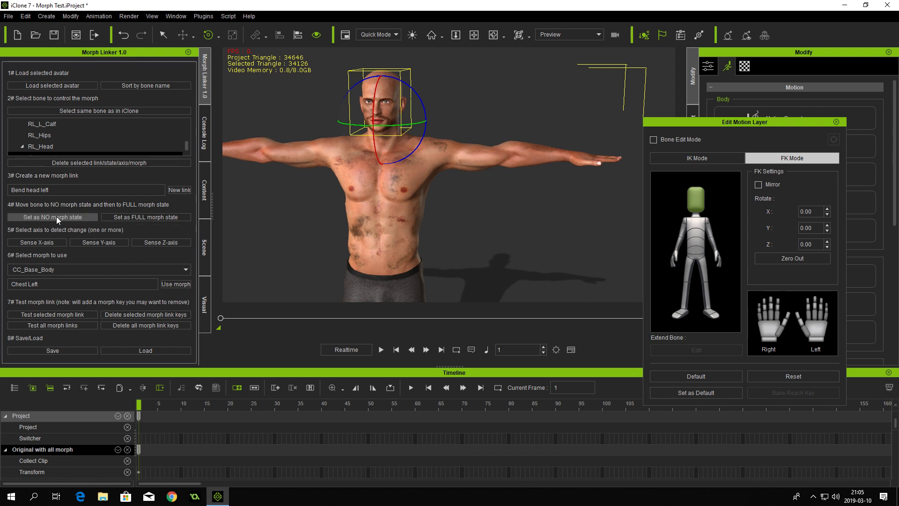
{"action": "left_click_drag", "start_coordinate": [421, 94], "coordinate": [424, 122]}
{"action": "left_click", "coordinate": [150, 218]}
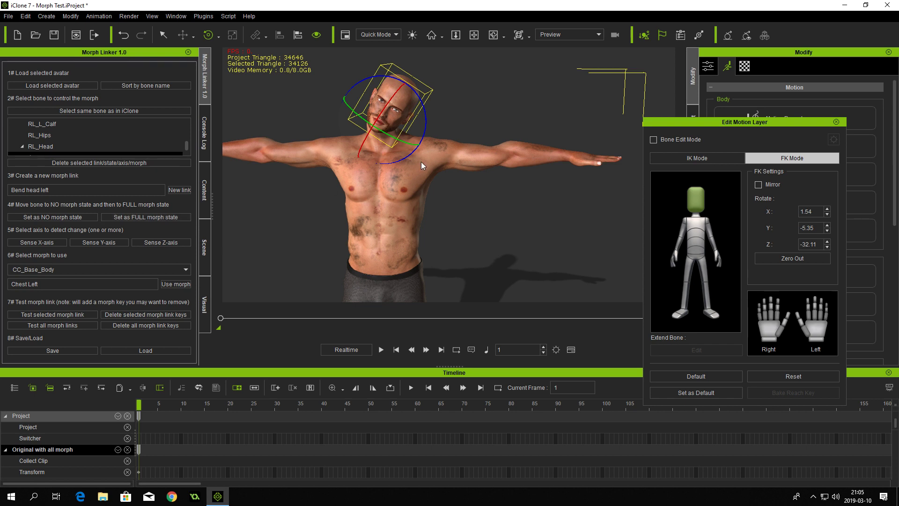
{"action": "left_click_drag", "start_coordinate": [427, 131], "coordinate": [426, 127]}
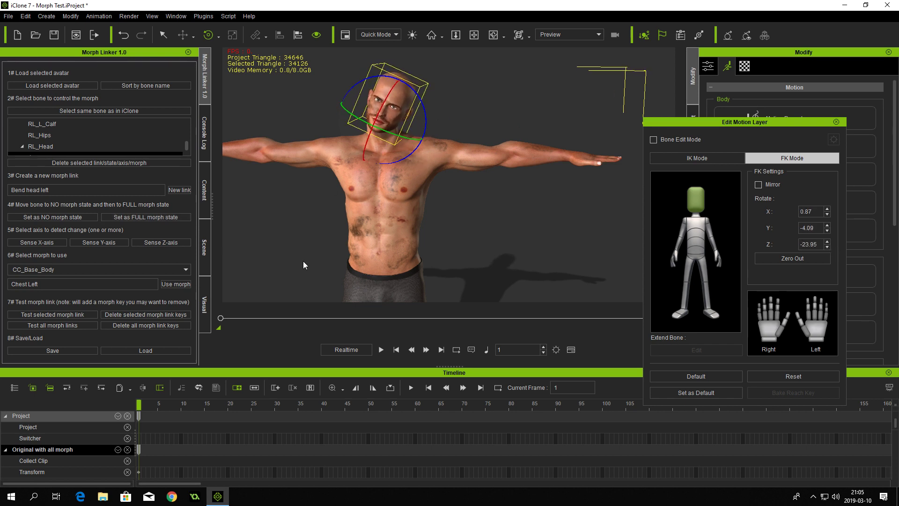
{"action": "left_click", "coordinate": [158, 240]}
Step: Preview the Neck Left morph in Morph Animator and return it to 0
{"action": "left_click", "coordinate": [836, 122]}
{"action": "scroll", "coordinate": [723, 263], "scroll_direction": "down", "scroll_amount": 5}
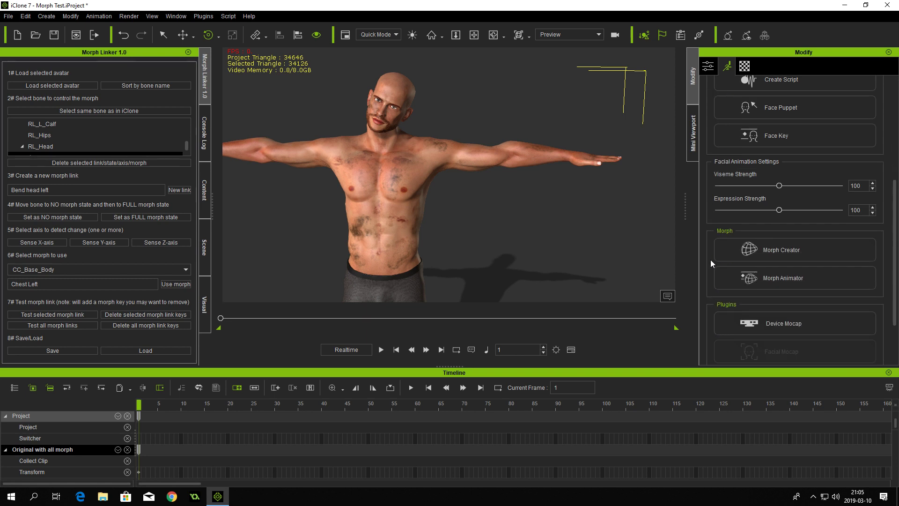
{"action": "left_click", "coordinate": [771, 277]}
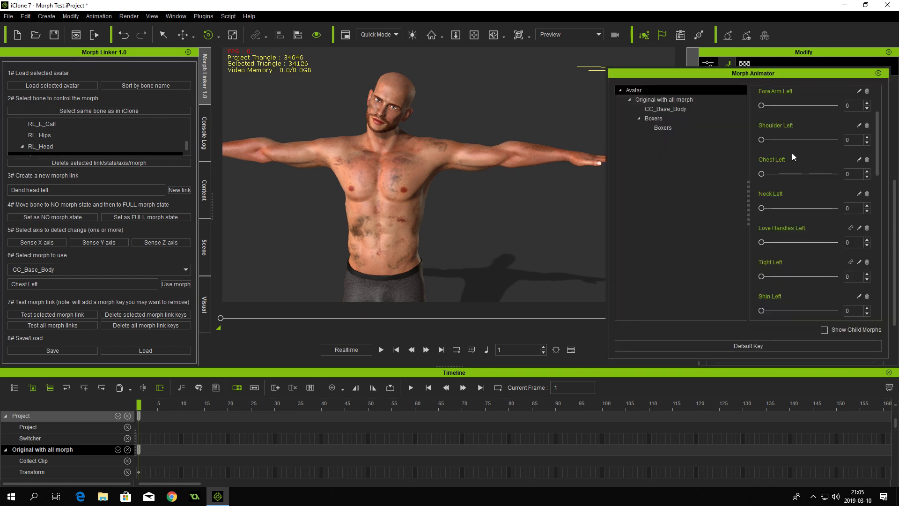
{"action": "left_click", "coordinate": [878, 153]}
{"action": "mouse_move", "coordinate": [764, 208]}
{"action": "left_mouse_down"}
{"action": "mouse_move", "coordinate": [853, 209]}
{"action": "mouse_move", "coordinate": [757, 207]}
{"action": "left_mouse_up"}
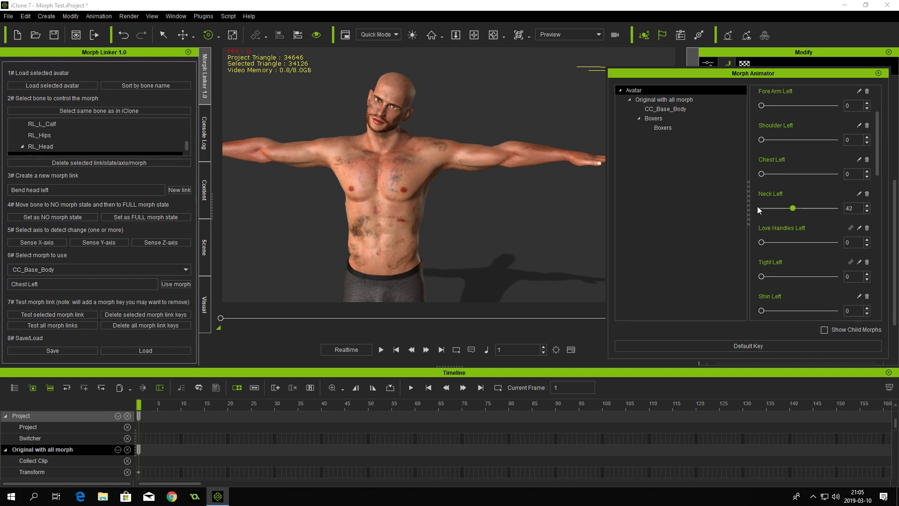
Step: Assign the Neck Left morph to the "Bend head left" link and test the link
{"action": "double_click", "coordinate": [14, 286]}
{"action": "type", "text": "Neck"}
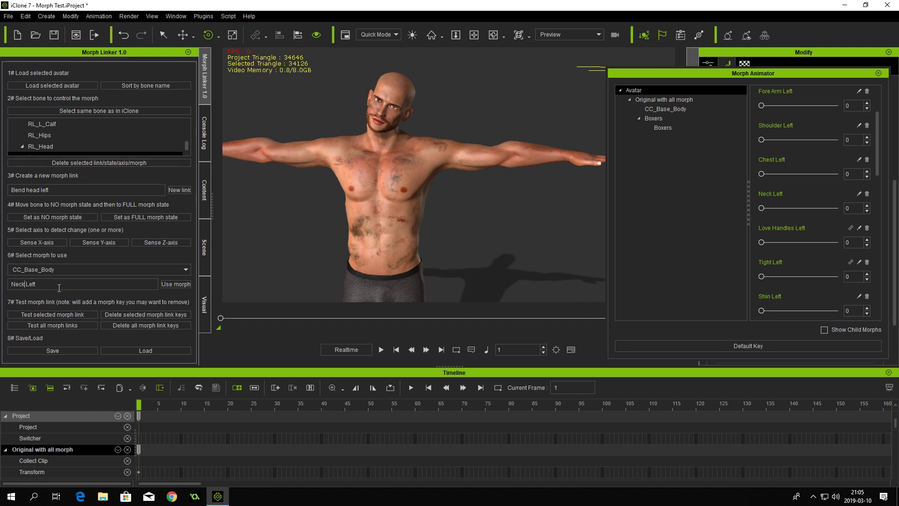
{"action": "left_click", "coordinate": [171, 285]}
{"action": "left_click", "coordinate": [53, 314]}
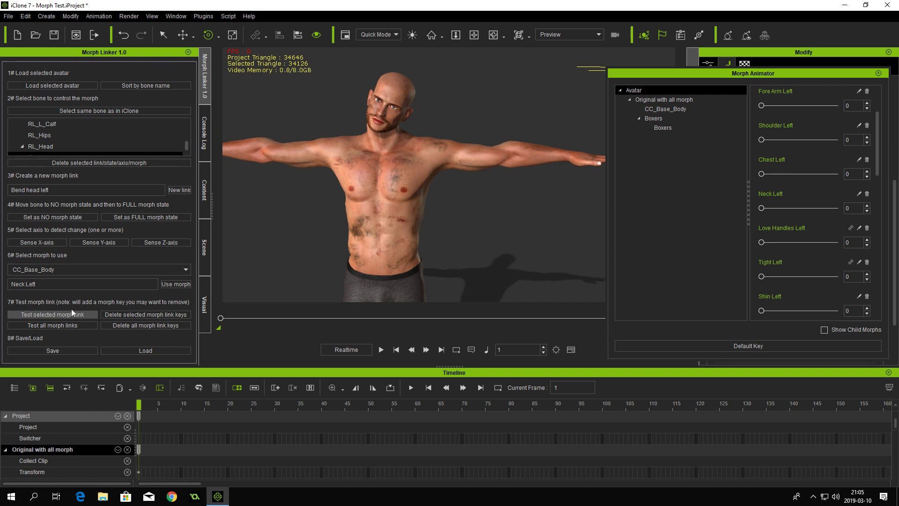
Step: Straighten the head to about Z -4 in Edit Motion Layer, zero out its rotation, and test the selected link
{"action": "left_click", "coordinate": [879, 74]}
{"action": "scroll", "coordinate": [708, 166], "scroll_direction": "up", "scroll_amount": 5}
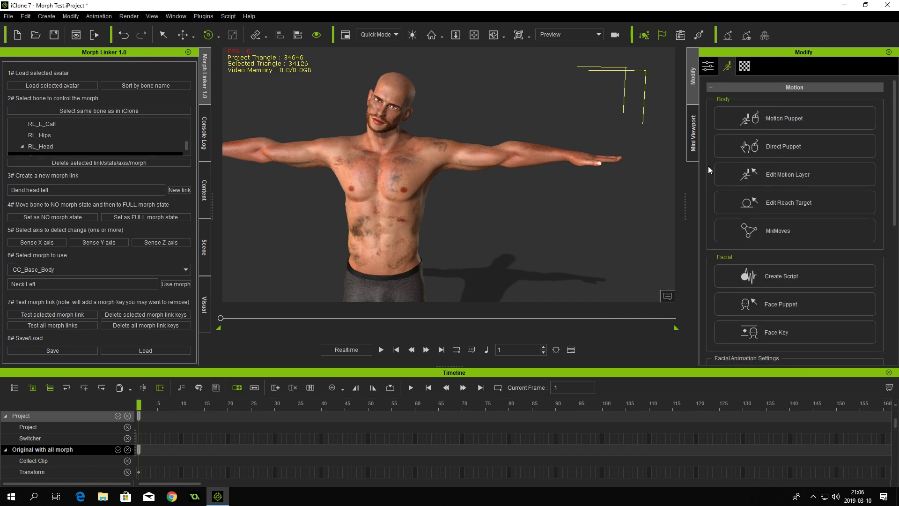
{"action": "left_click", "coordinate": [764, 171]}
{"action": "left_click", "coordinate": [695, 196]}
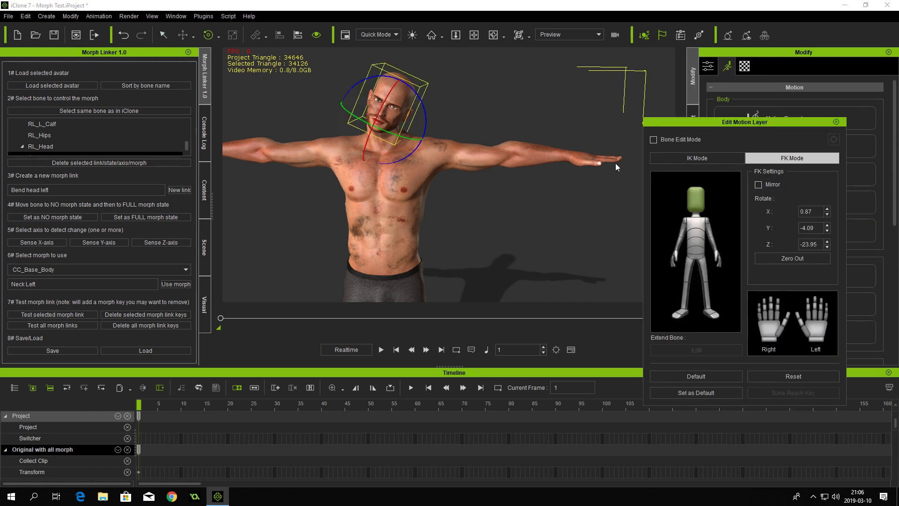
{"action": "left_click_drag", "start_coordinate": [425, 121], "coordinate": [424, 111]}
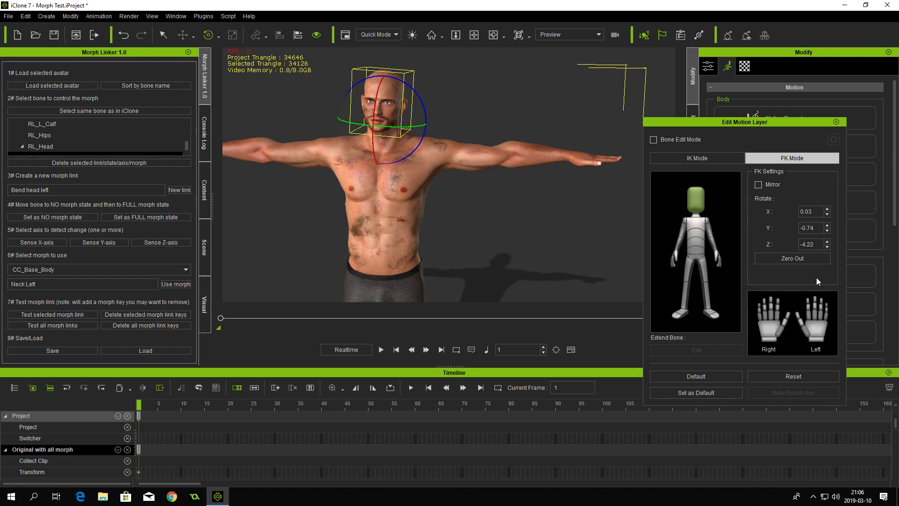
{"action": "left_click", "coordinate": [803, 259]}
{"action": "left_click", "coordinate": [40, 314]}
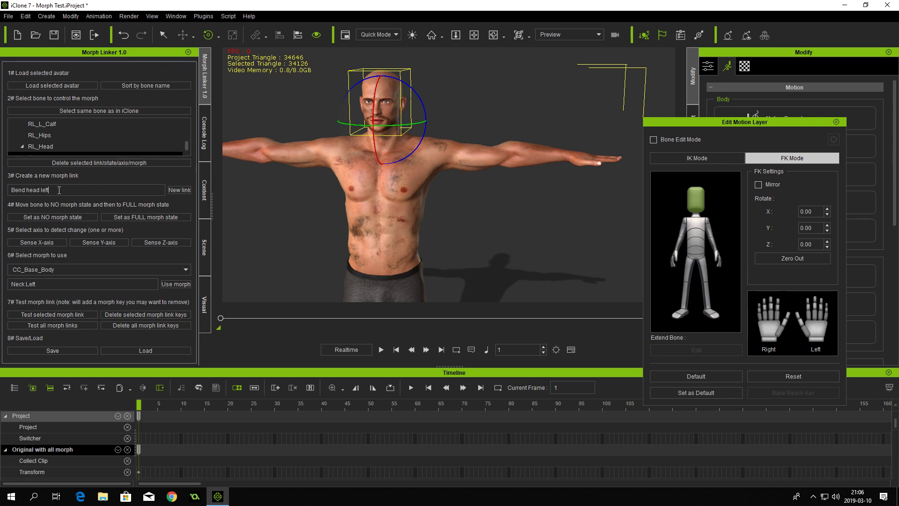
Step: Create a "Bend head right" link on RL_Head and set a head tilt of about Z 32 as the full-morph state
{"action": "key", "text": "BackSpace"}
{"action": "key", "text": "BackSpace"}
{"action": "type", "text": "right"}
{"action": "left_click", "coordinate": [179, 189]}
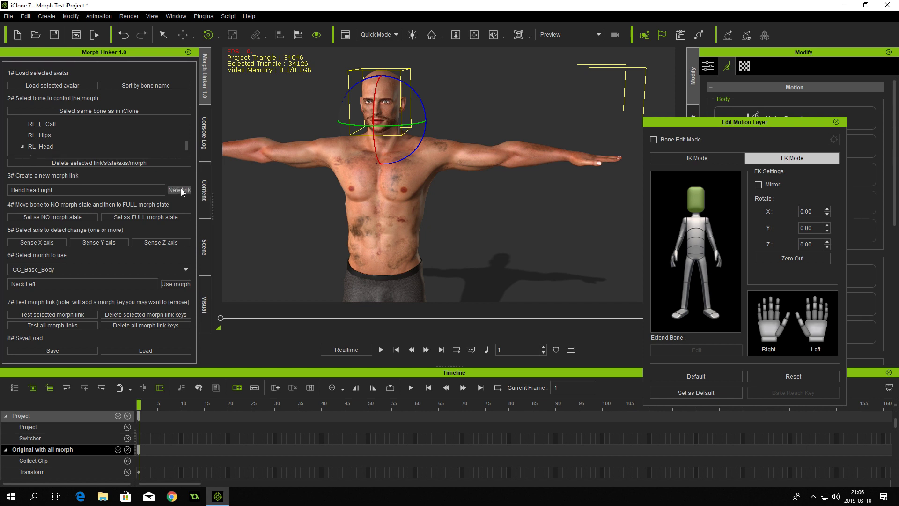
{"action": "left_click_drag", "start_coordinate": [418, 92], "coordinate": [407, 84]}
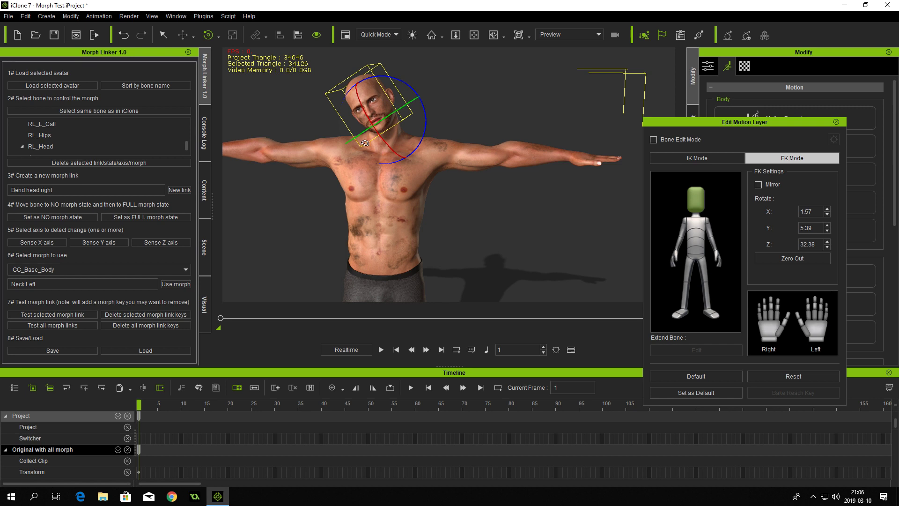
{"action": "left_click", "coordinate": [137, 217]}
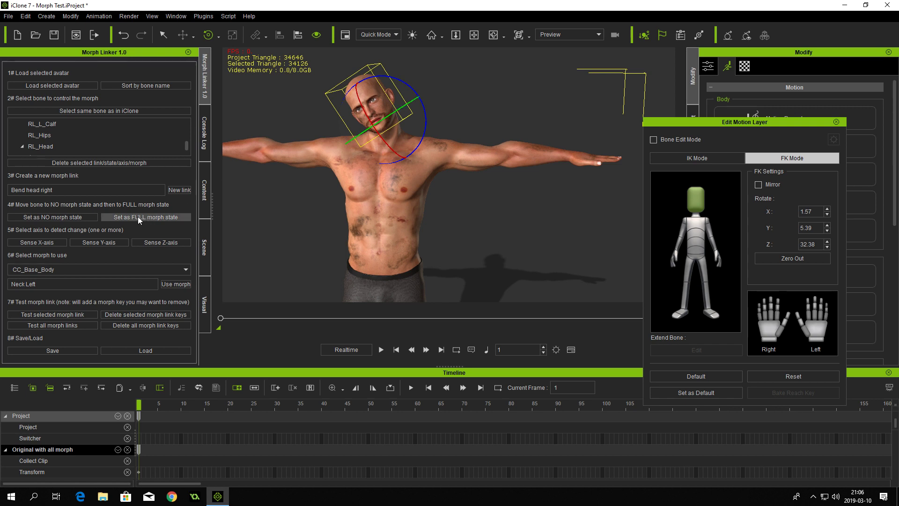
Step: Set the "Bend head right" link to sense the Z-axis and assign it the Neck Right morph on CC_Base_Body
{"action": "left_click", "coordinate": [160, 244]}
{"action": "left_click", "coordinate": [58, 285]}
{"action": "key", "text": "BackSpace"}
{"action": "key", "text": "BackSpace"}
{"action": "type", "text": "Right"}
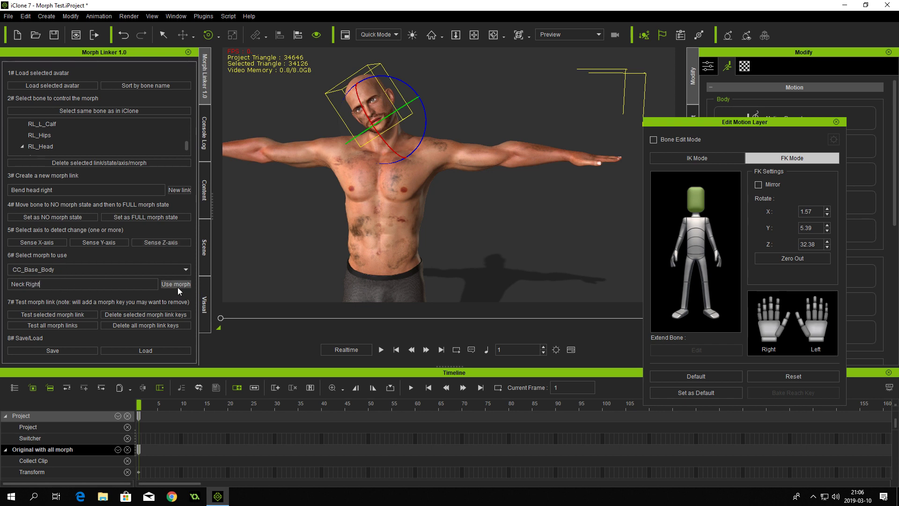
Step: Test the selected link while straightening the head through about Z 10 to Z -6, and zero out its rotation
{"action": "left_click", "coordinate": [38, 314]}
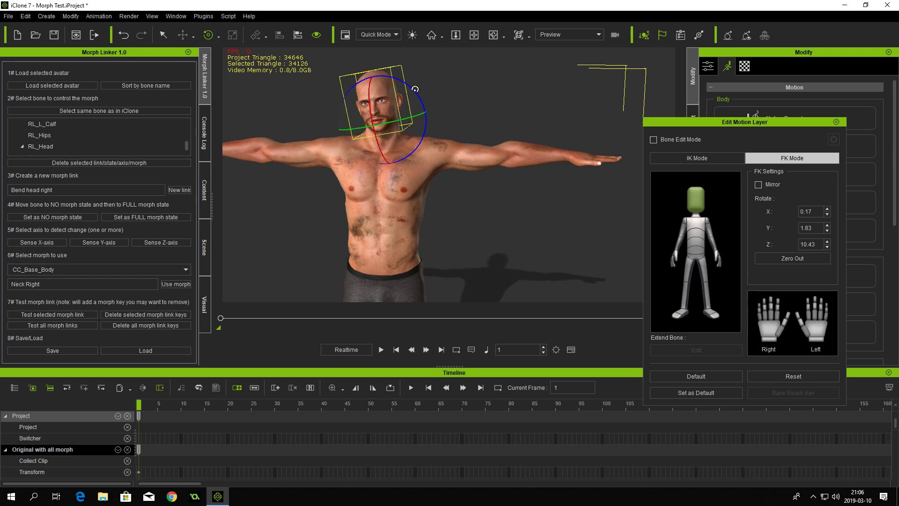
{"action": "left_click", "coordinate": [41, 316]}
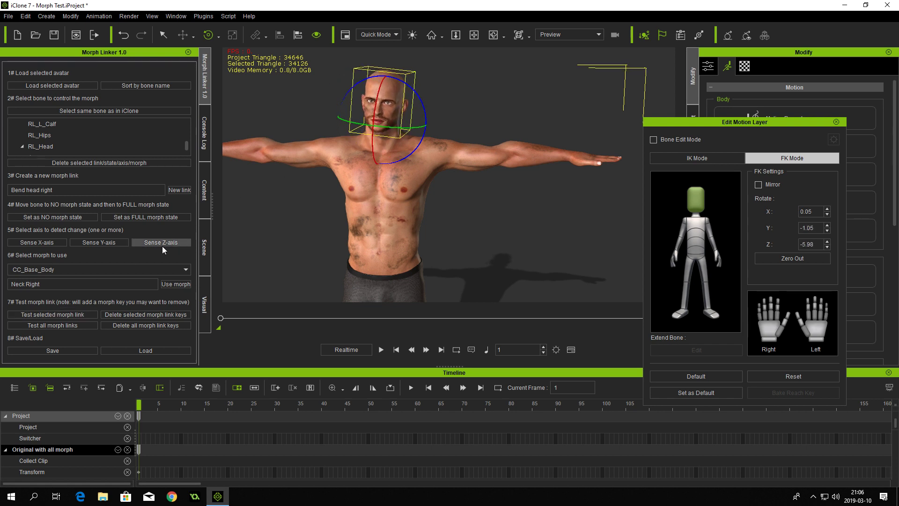
{"action": "left_click", "coordinate": [802, 257]}
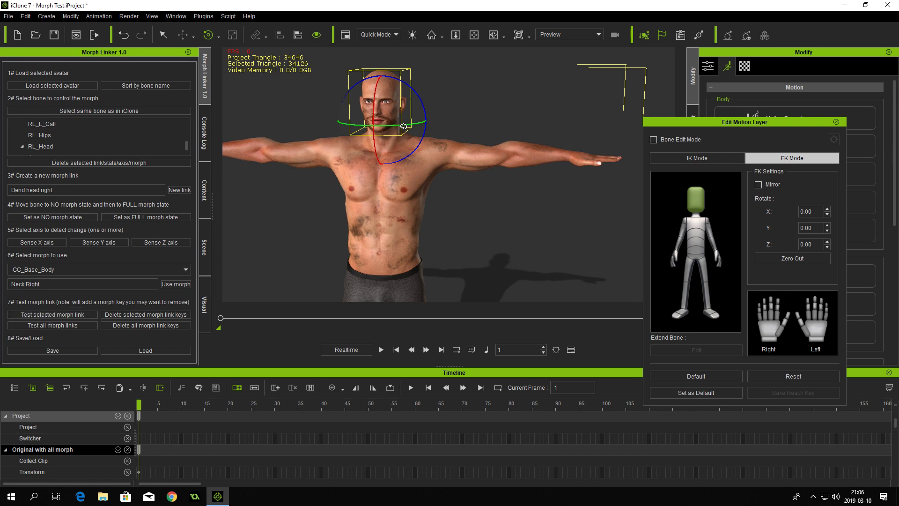
Step: Create a "Bend head forward" link with a head bend of about X 26 as the full-morph state, sensing the X-axis
{"action": "key", "text": "BackSpace"}
{"action": "key", "text": "BackSpace"}
{"action": "key", "text": "BackSpace"}
{"action": "type", "text": "forward"}
{"action": "left_click_drag", "start_coordinate": [375, 92], "coordinate": [372, 103]}
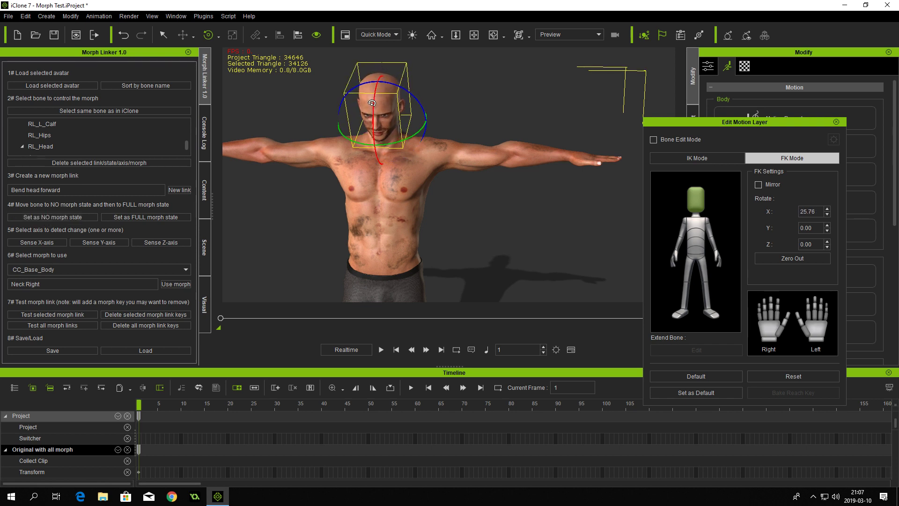
{"action": "left_click", "coordinate": [139, 218]}
{"action": "left_click", "coordinate": [40, 242]}
Step: Open Morph Animator in place of Edit Motion Layer and look through the CC_Base_Body morphs for one suiting the forward head bend
{"action": "left_click", "coordinate": [837, 122]}
{"action": "scroll", "coordinate": [714, 215], "scroll_direction": "down", "scroll_amount": 5}
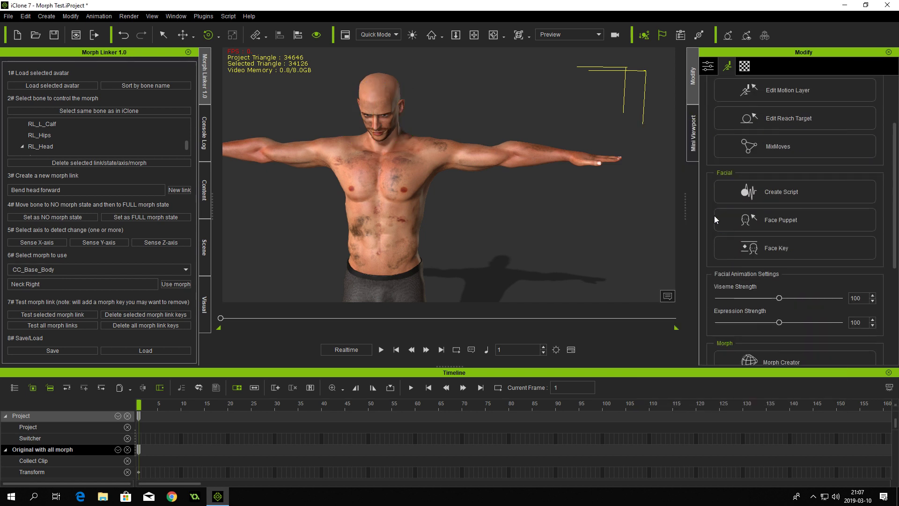
{"action": "scroll", "coordinate": [714, 215], "scroll_direction": "down", "scroll_amount": 1}
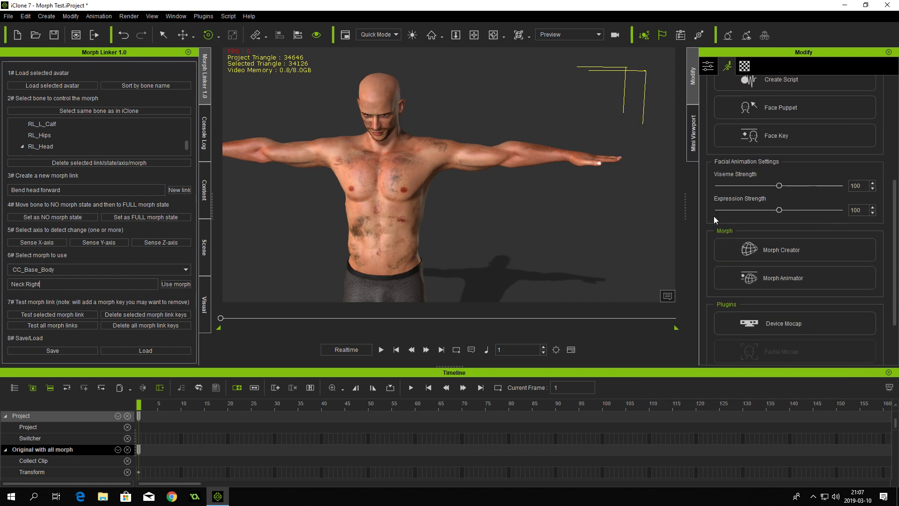
{"action": "left_click", "coordinate": [780, 279]}
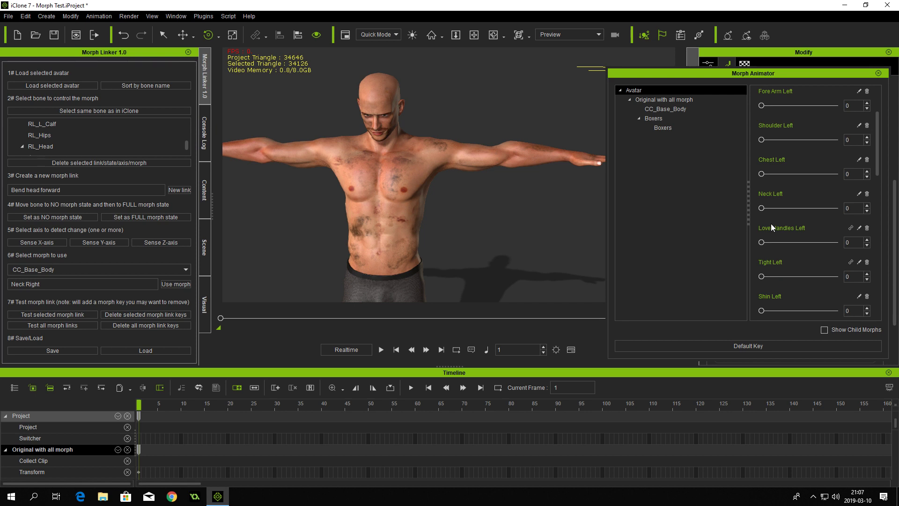
{"action": "left_click_drag", "start_coordinate": [876, 143], "coordinate": [881, 117]}
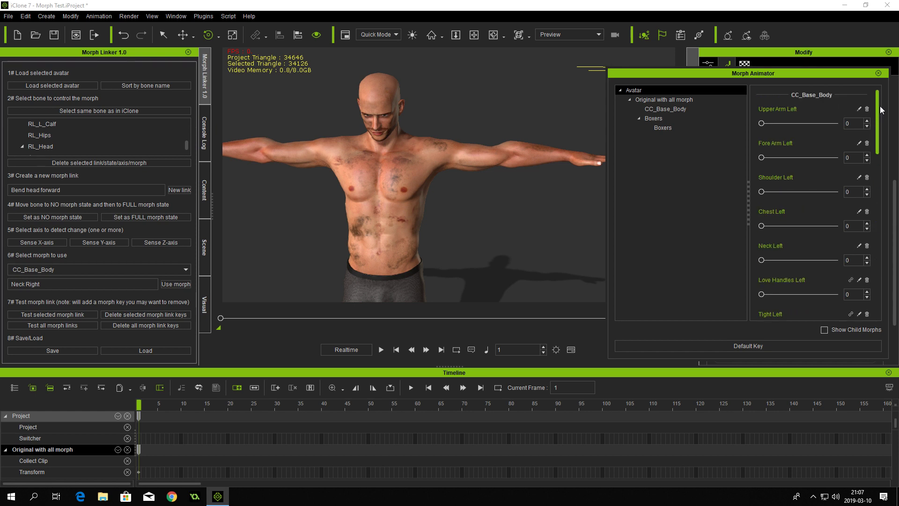
{"action": "left_click_drag", "start_coordinate": [881, 108], "coordinate": [875, 172]}
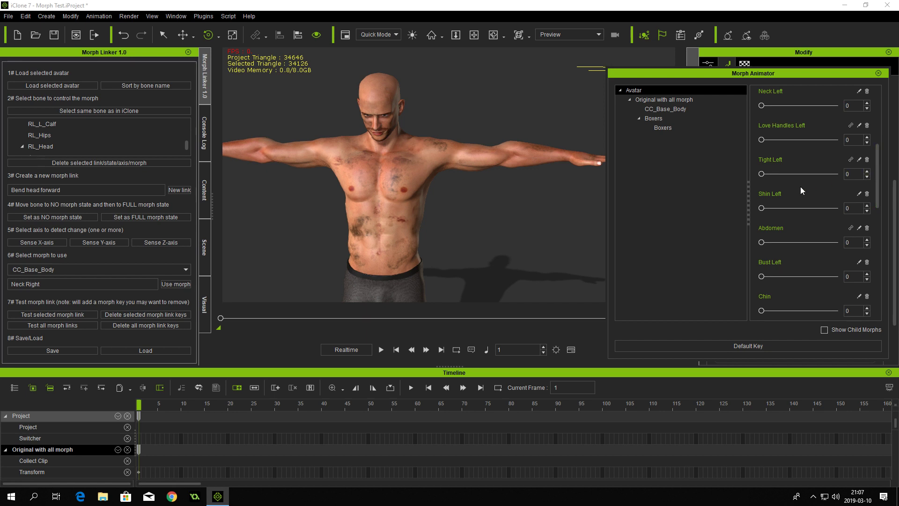
Step: Preview the Shin Left and Chin morphs, viewing the head from the side, and return both to 0
{"action": "mouse_move", "coordinate": [762, 208]}
{"action": "left_mouse_down"}
{"action": "mouse_move", "coordinate": [808, 208]}
{"action": "mouse_move", "coordinate": [764, 208]}
{"action": "left_mouse_up"}
{"action": "mouse_move", "coordinate": [762, 312]}
{"action": "left_mouse_down"}
{"action": "mouse_move", "coordinate": [817, 311]}
{"action": "mouse_move", "coordinate": [759, 311]}
{"action": "left_mouse_up"}
{"action": "right_click_drag", "start_coordinate": [429, 178], "coordinate": [361, 122]}
{"action": "scroll", "coordinate": [351, 134], "scroll_direction": "up", "scroll_amount": 4}
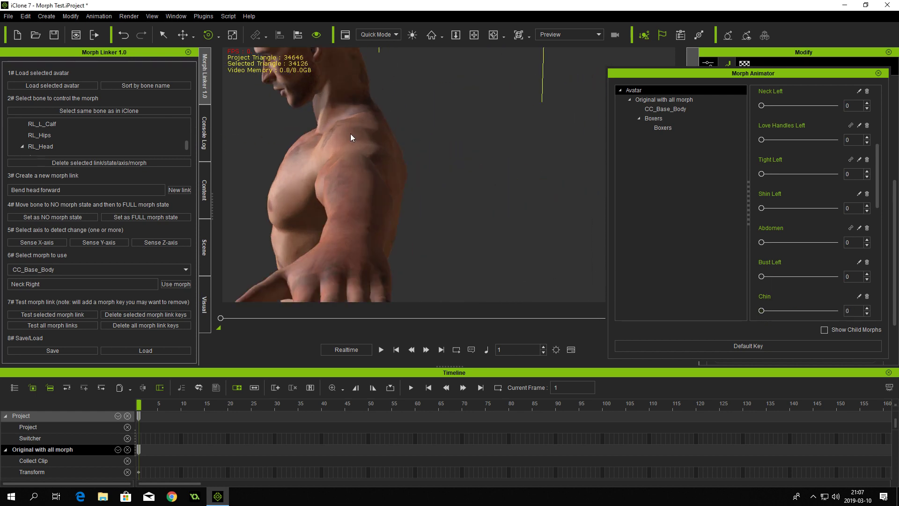
{"action": "scroll", "coordinate": [327, 139], "scroll_direction": "down", "scroll_amount": 3}
{"action": "middle_click_drag", "start_coordinate": [327, 139], "coordinate": [410, 204]}
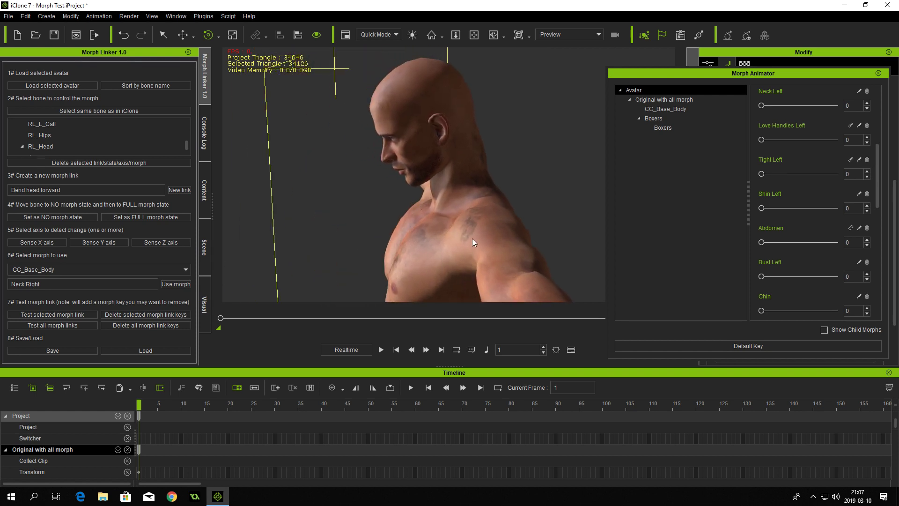
{"action": "mouse_move", "coordinate": [761, 310]}
{"action": "left_mouse_down"}
{"action": "mouse_move", "coordinate": [862, 308]}
{"action": "mouse_move", "coordinate": [754, 304]}
{"action": "mouse_move", "coordinate": [771, 307]}
{"action": "mouse_move", "coordinate": [760, 309]}
{"action": "left_mouse_up"}
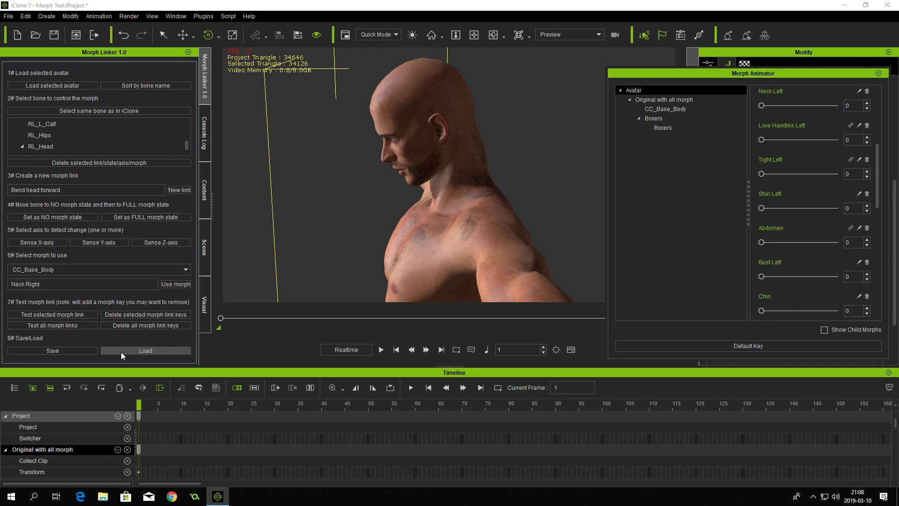
Step: Assign the Chin morph to the "Bend head forward" link and test the selected link
{"action": "left_click_drag", "start_coordinate": [41, 284], "coordinate": [1, 289]}
{"action": "type", "text": "Chin"}
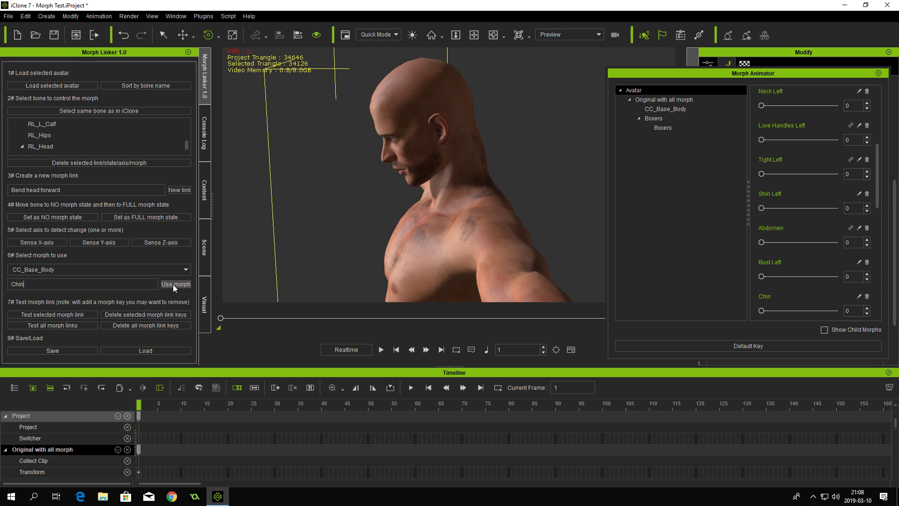
{"action": "left_click", "coordinate": [44, 315]}
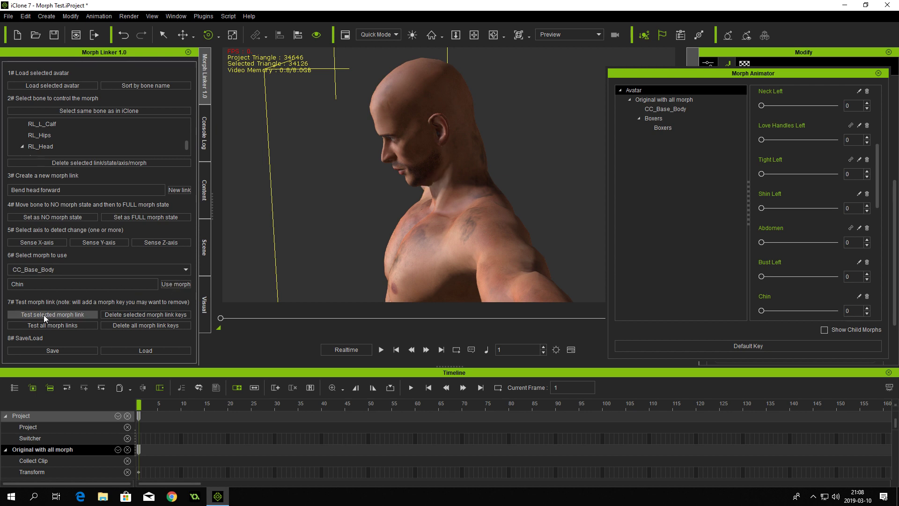
Step: Raise the head to about X 0.75 in Edit Motion Layer and test the "Bend head forward" link
{"action": "left_click", "coordinate": [878, 73]}
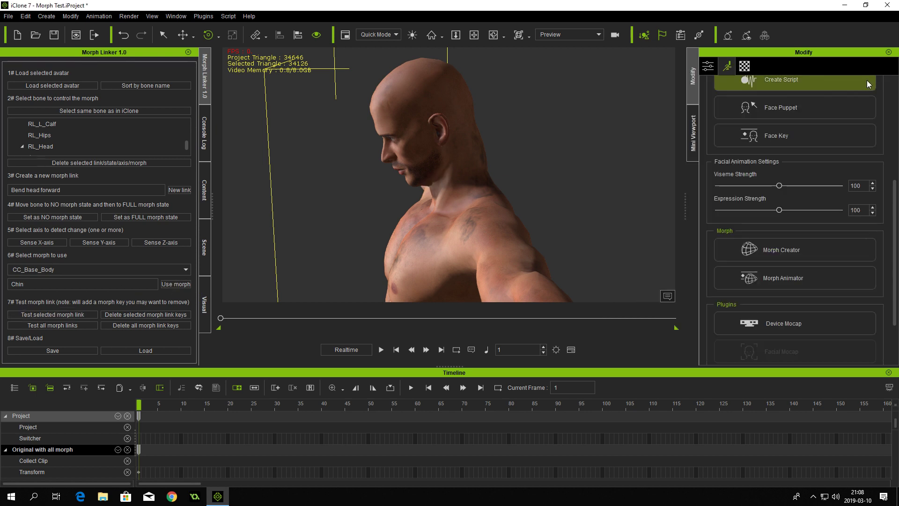
{"action": "scroll", "coordinate": [708, 195], "scroll_direction": "up", "scroll_amount": 5}
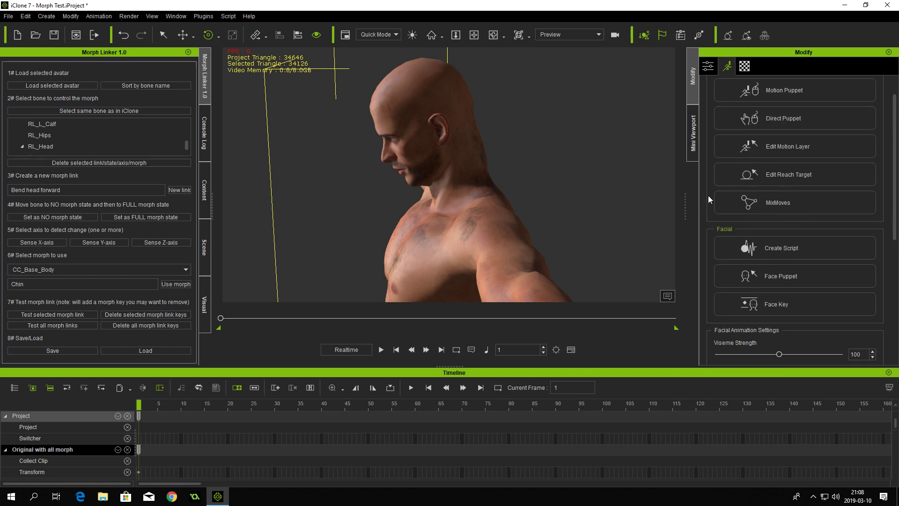
{"action": "left_click", "coordinate": [778, 144]}
{"action": "left_click", "coordinate": [696, 197]}
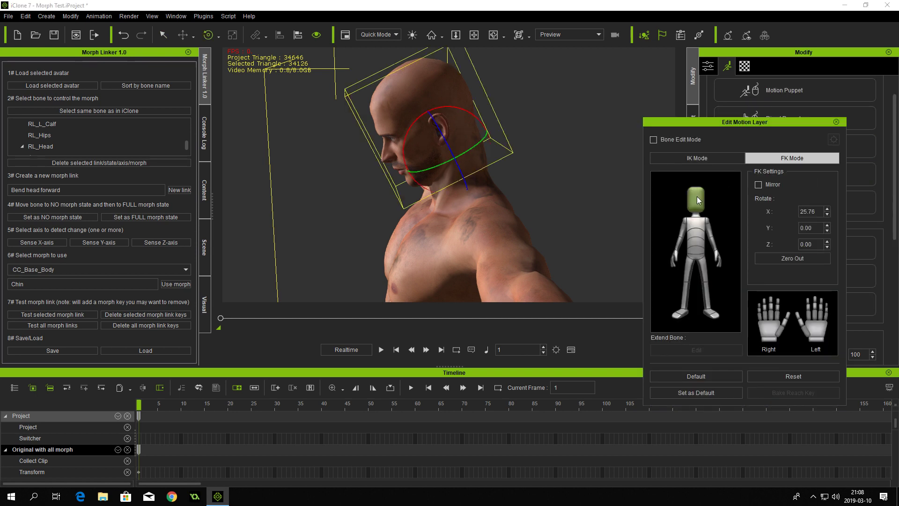
{"action": "left_click_drag", "start_coordinate": [403, 152], "coordinate": [400, 142]}
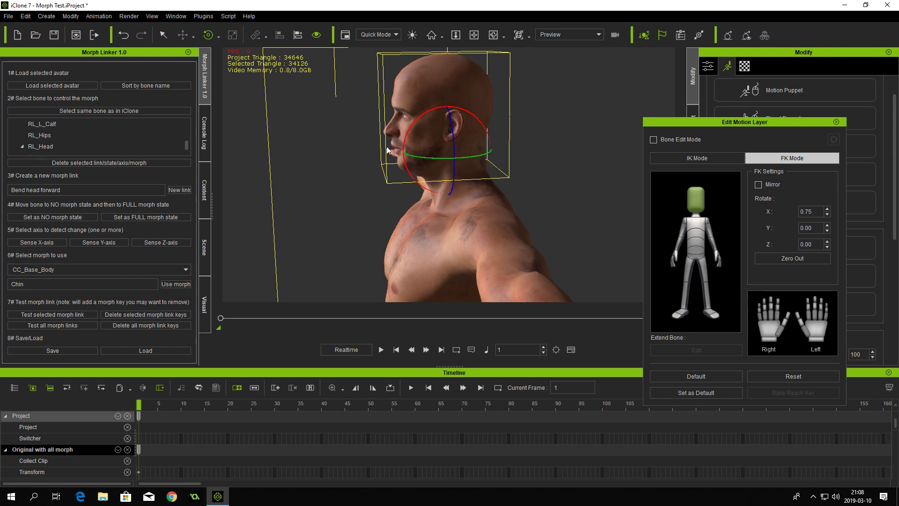
{"action": "left_click", "coordinate": [46, 313]}
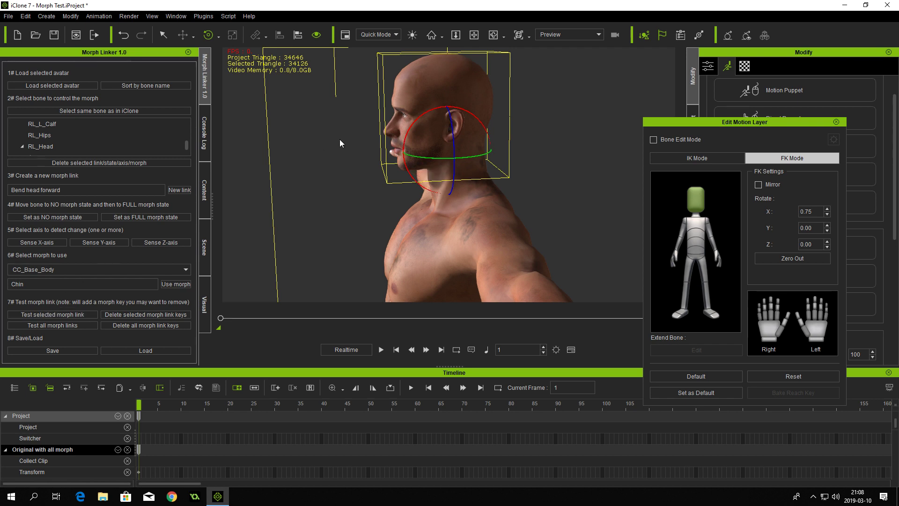
Step: Test the selected link with the head bent to about X 14, about X 26, and with its rotation zeroed out
{"action": "left_click_drag", "start_coordinate": [425, 114], "coordinate": [422, 122]}
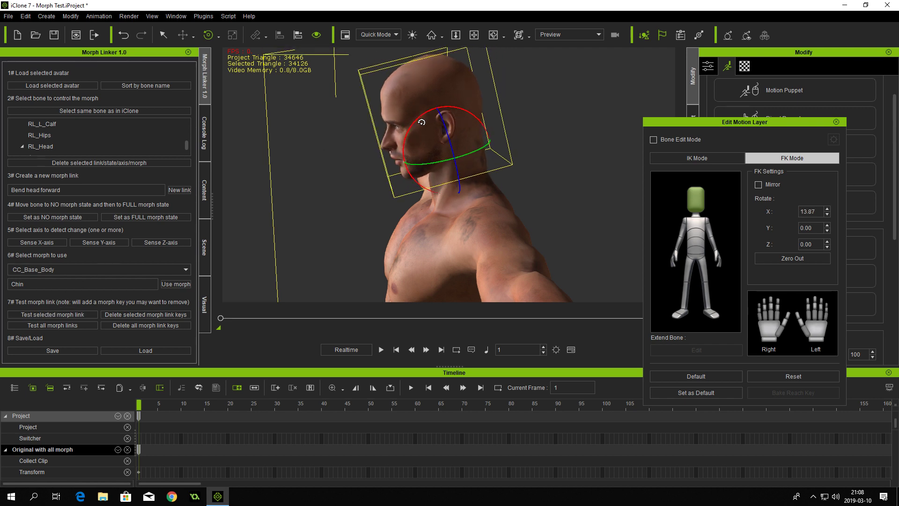
{"action": "left_click", "coordinate": [75, 313]}
{"action": "left_click_drag", "start_coordinate": [409, 134], "coordinate": [408, 140]}
{"action": "left_click", "coordinate": [78, 315]}
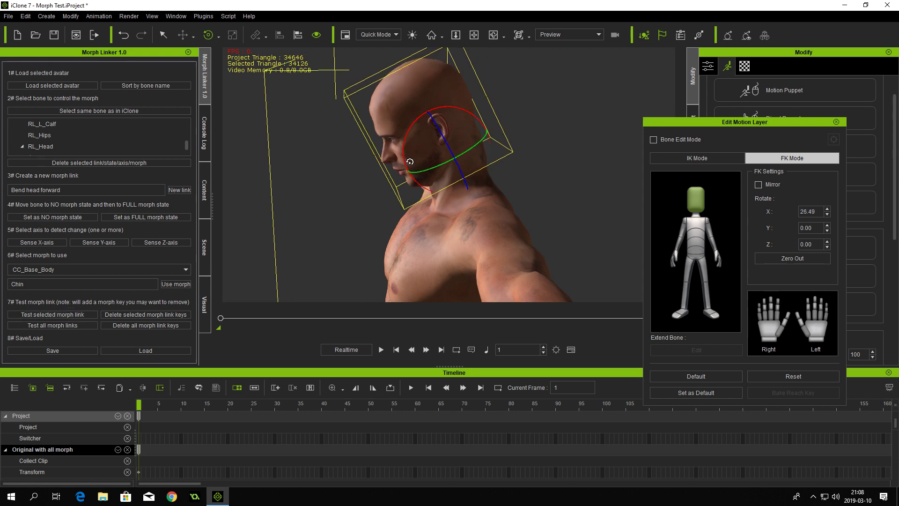
{"action": "left_click", "coordinate": [791, 258]}
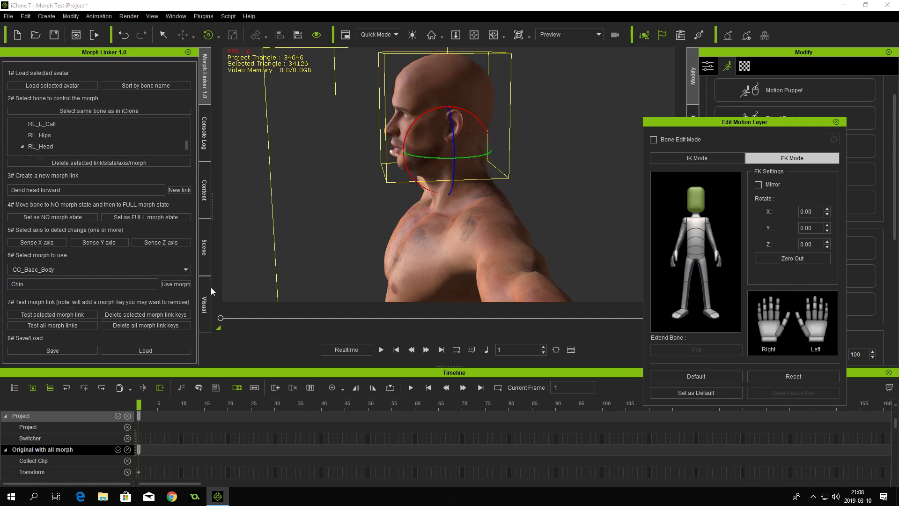
{"action": "left_click", "coordinate": [72, 314]}
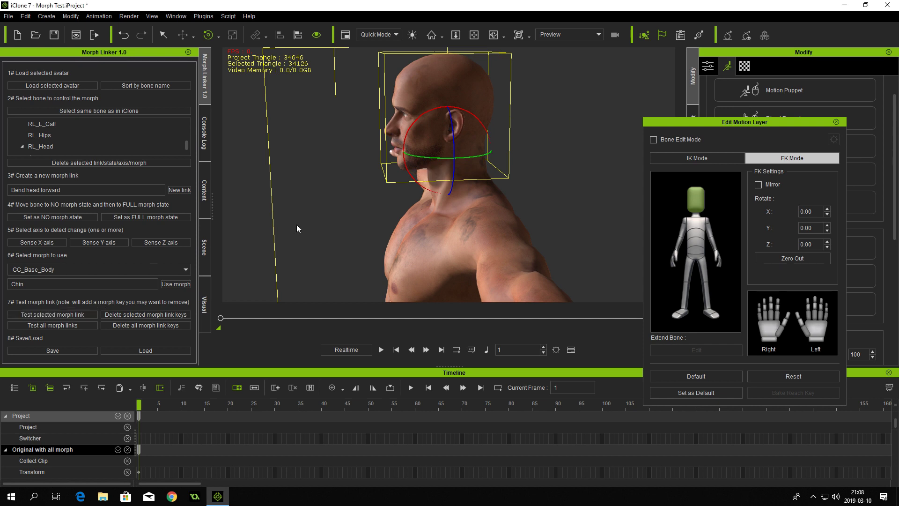
Step: Select the avatar's right upper arm in Edit Motion Layer and pick the same bone in Morph Linker
{"action": "right_click_drag", "start_coordinate": [380, 223], "coordinate": [556, 213]}
{"action": "right_click_drag", "start_coordinate": [448, 222], "coordinate": [510, 222]}
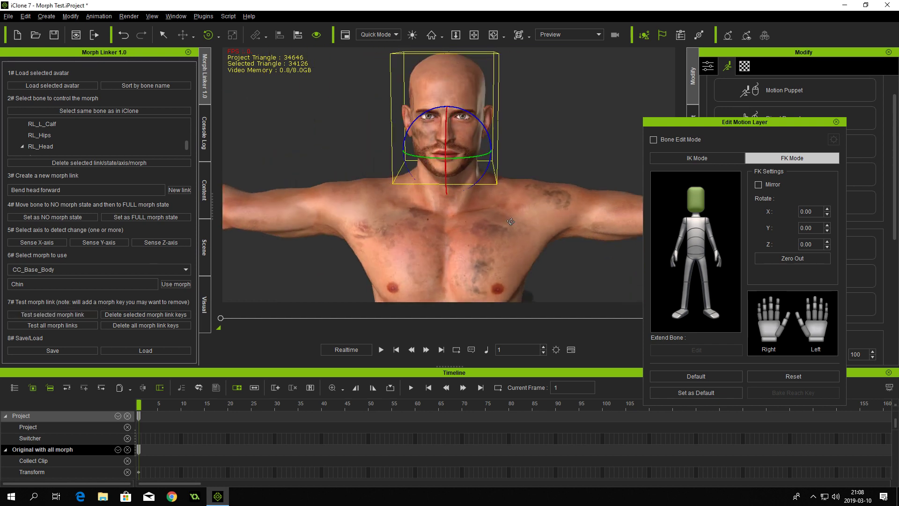
{"action": "scroll", "coordinate": [445, 224], "scroll_direction": "down", "scroll_amount": 3}
{"action": "scroll", "coordinate": [437, 219], "scroll_direction": "up", "scroll_amount": 2}
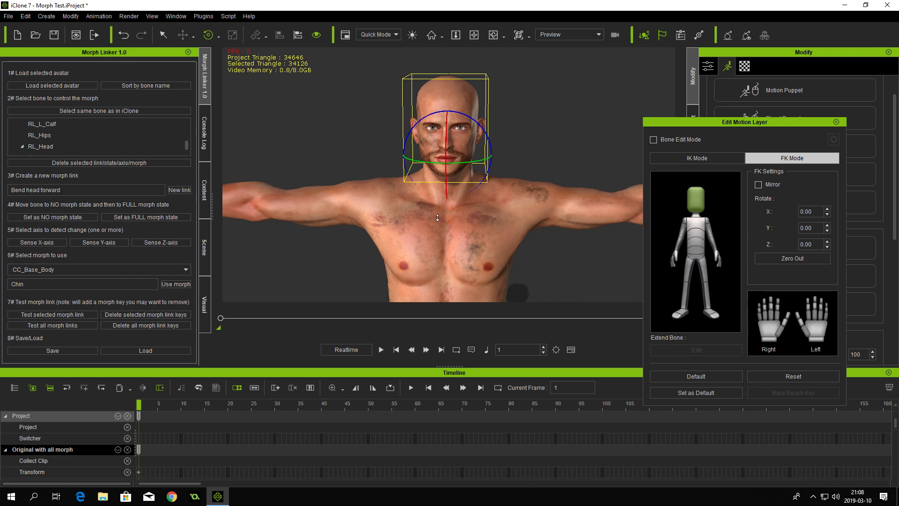
{"action": "middle_click_drag", "start_coordinate": [343, 240], "coordinate": [428, 245]}
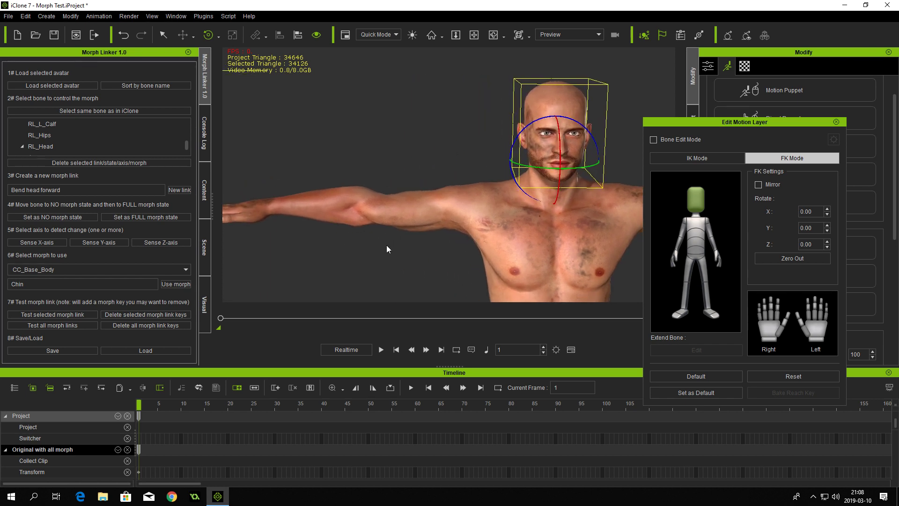
{"action": "left_click", "coordinate": [681, 231]}
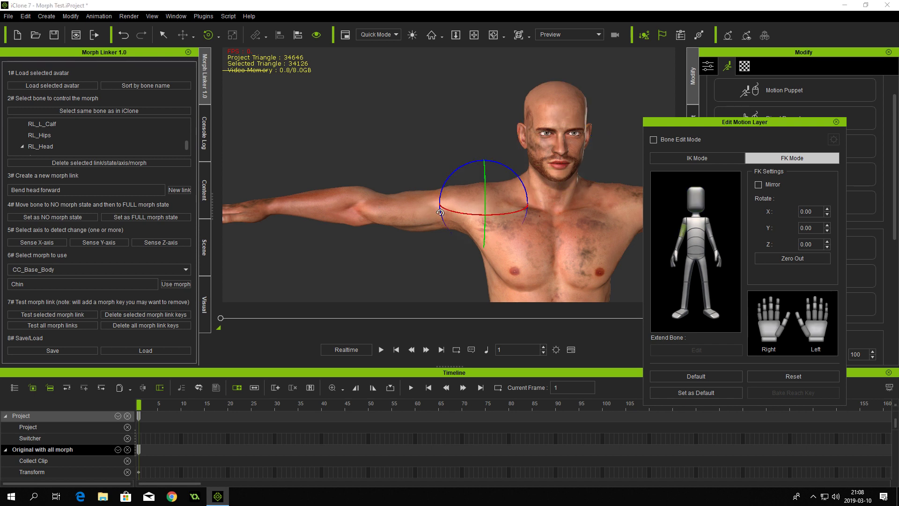
{"action": "left_click", "coordinate": [98, 111]}
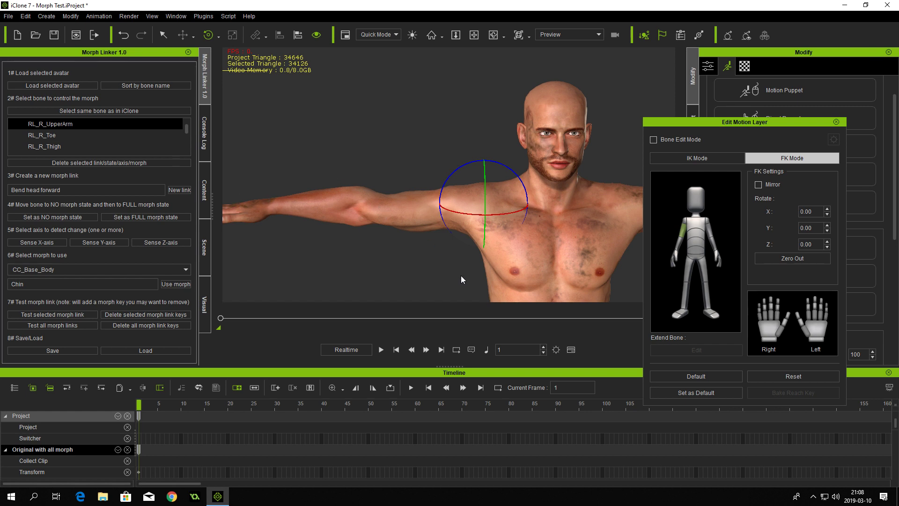
Step: Select the waist in Edit Motion Layer, check its bone in Bone Edit Mode, and pick the same bone in Morph Linker
{"action": "middle_click_drag", "start_coordinate": [404, 269], "coordinate": [358, 206]}
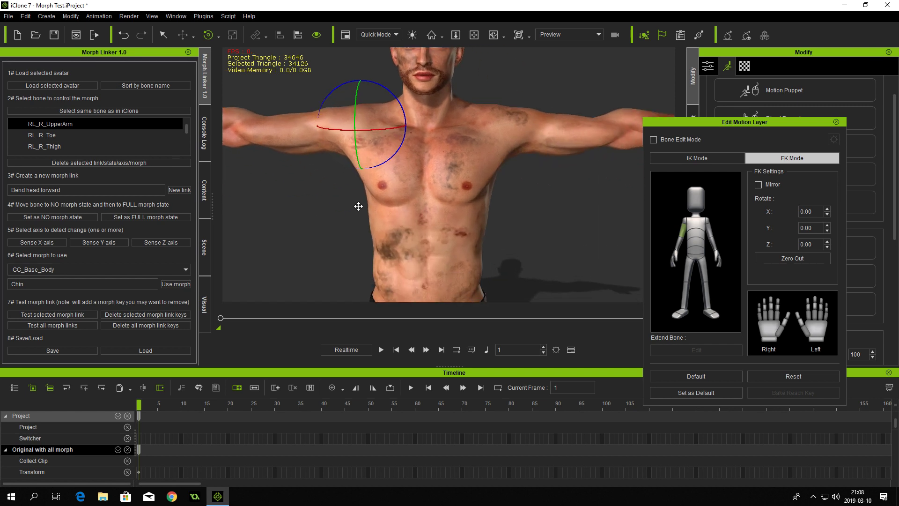
{"action": "scroll", "coordinate": [358, 209], "scroll_direction": "down", "scroll_amount": 4}
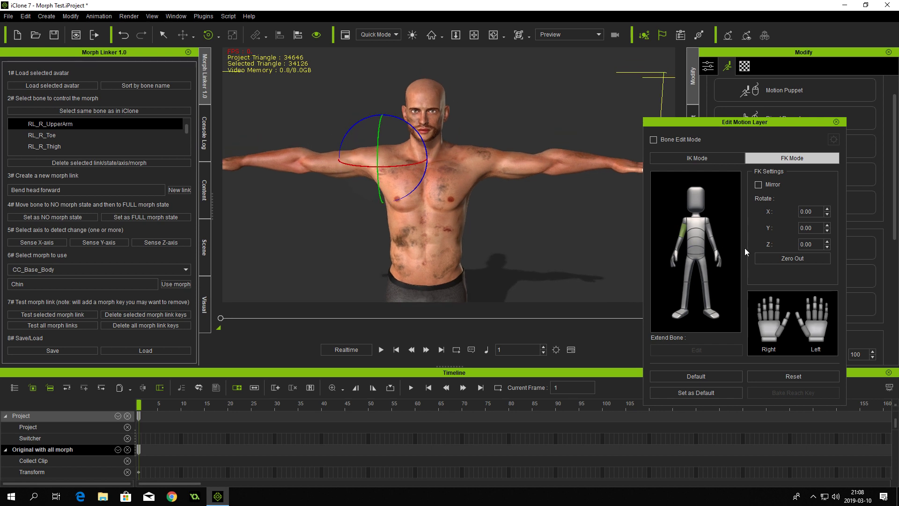
{"action": "left_click", "coordinate": [698, 241]}
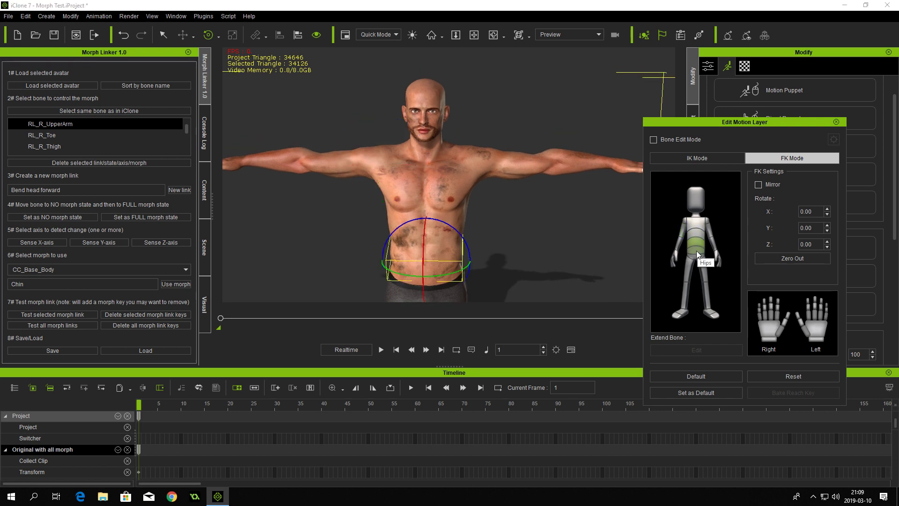
{"action": "left_click", "coordinate": [654, 140]}
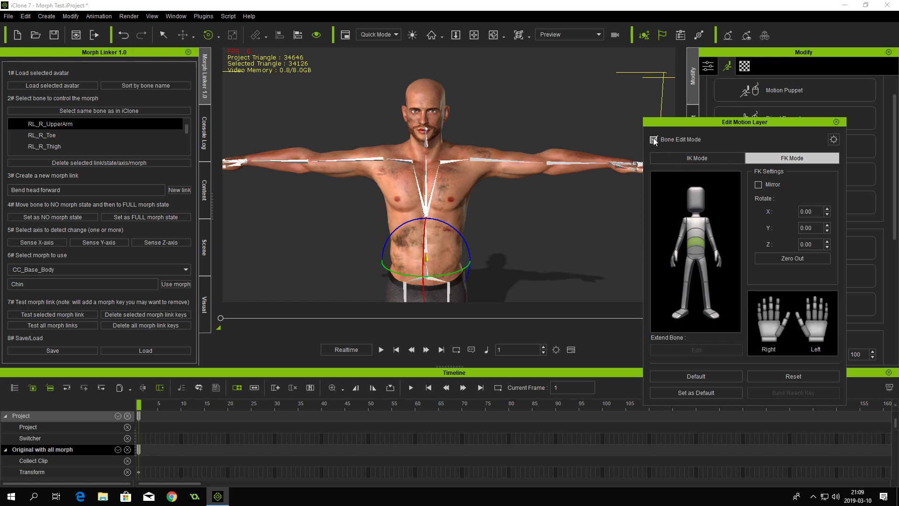
{"action": "left_click", "coordinate": [653, 140]}
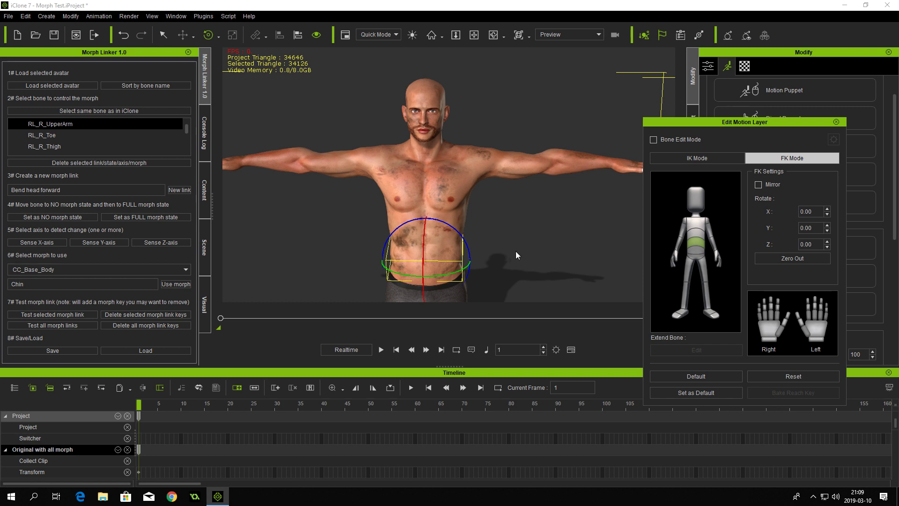
{"action": "left_click", "coordinate": [85, 110]}
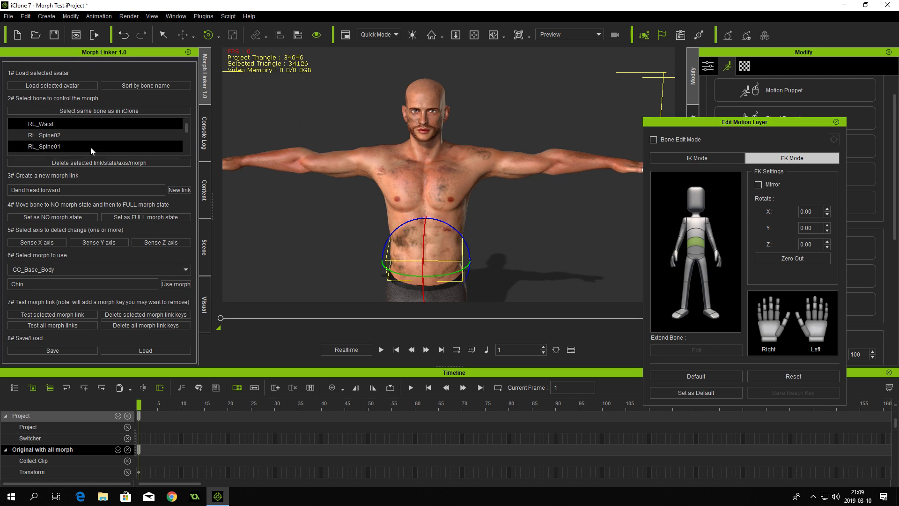
Step: Create a "Bend forward" link on RL_Waist, with the zero rotation as NO morph state and X about 22 as FULL morph state
{"action": "left_click_drag", "start_coordinate": [65, 192], "coordinate": [27, 191]}
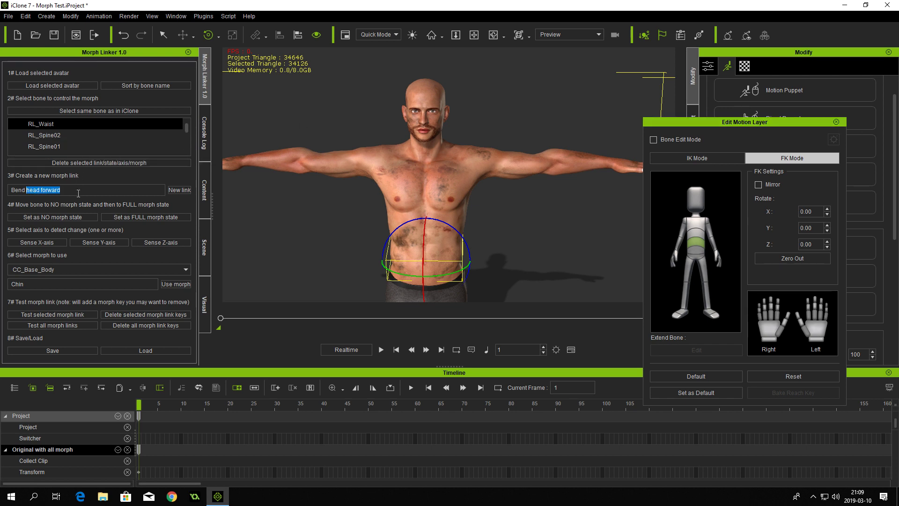
{"action": "type", "text": "forward"}
{"action": "left_click", "coordinate": [177, 190]}
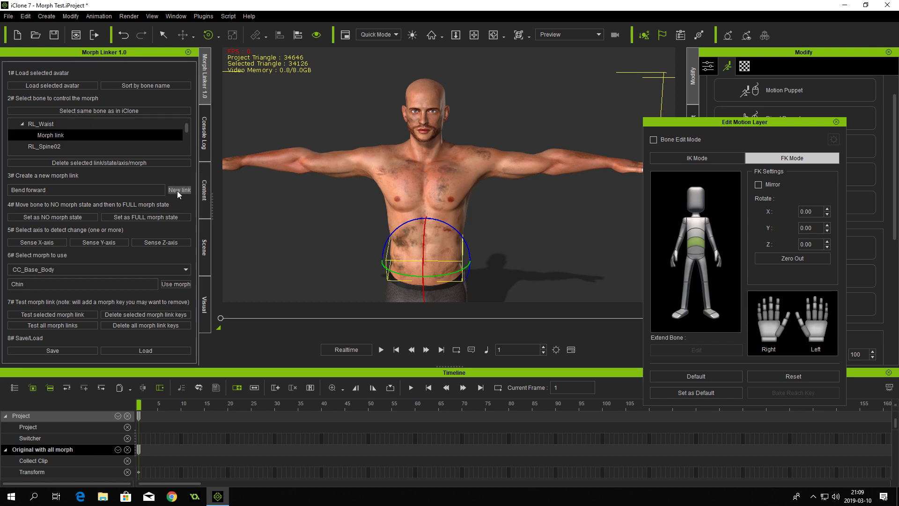
{"action": "left_click", "coordinate": [52, 217]}
{"action": "left_click_drag", "start_coordinate": [426, 232], "coordinate": [427, 241]}
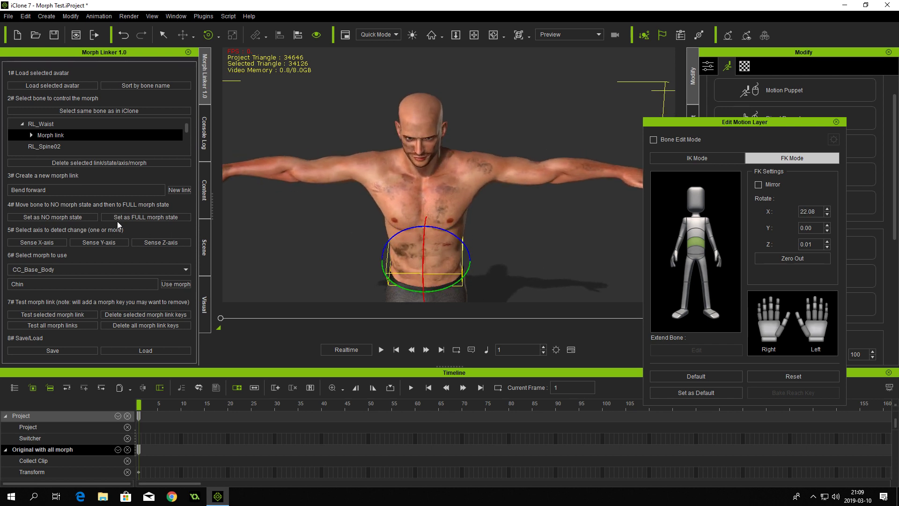
{"action": "left_click", "coordinate": [131, 218]}
Step: Preview the Abdomen morph in Morph Animator, reset it to 0, and assign Abdomen to the "Bend forward" link and test it
{"action": "left_click", "coordinate": [835, 122]}
{"action": "scroll", "coordinate": [706, 237], "scroll_direction": "down", "scroll_amount": 5}
{"action": "left_click", "coordinate": [765, 254]}
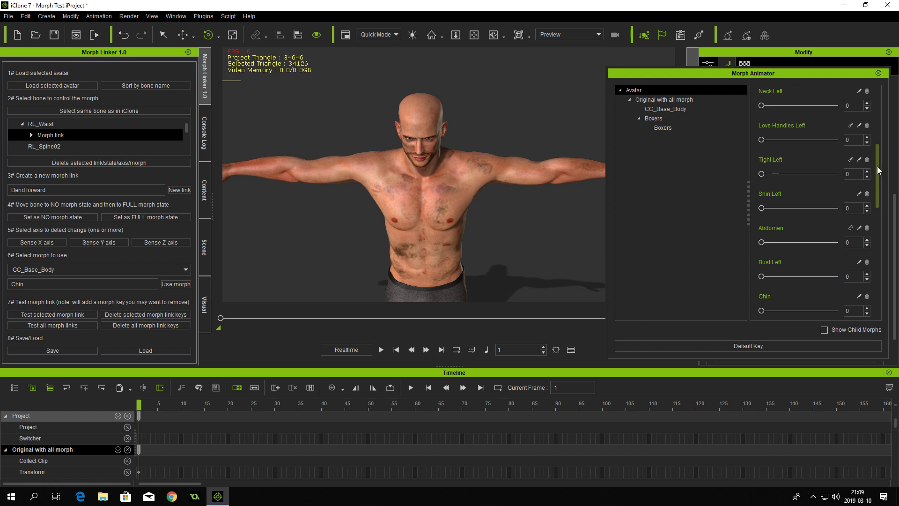
{"action": "left_click_drag", "start_coordinate": [763, 241], "coordinate": [739, 240]}
{"action": "left_click_drag", "start_coordinate": [29, 284], "coordinate": [1, 287]}
{"action": "type", "text": "Abdomen"}
{"action": "left_click", "coordinate": [50, 316]}
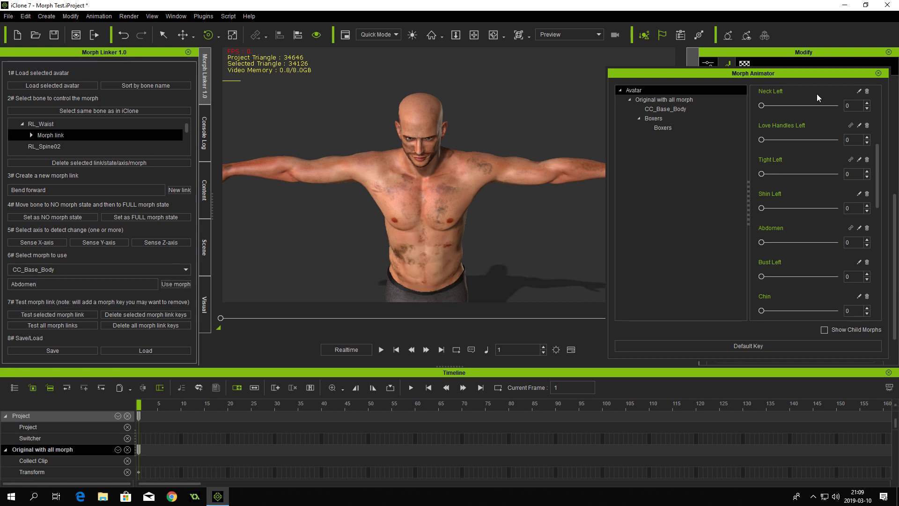
Step: Reselect the waist in Edit Motion Layer, tilt it back to about X -2.9, and test the "Bend forward" link
{"action": "left_click", "coordinate": [879, 73]}
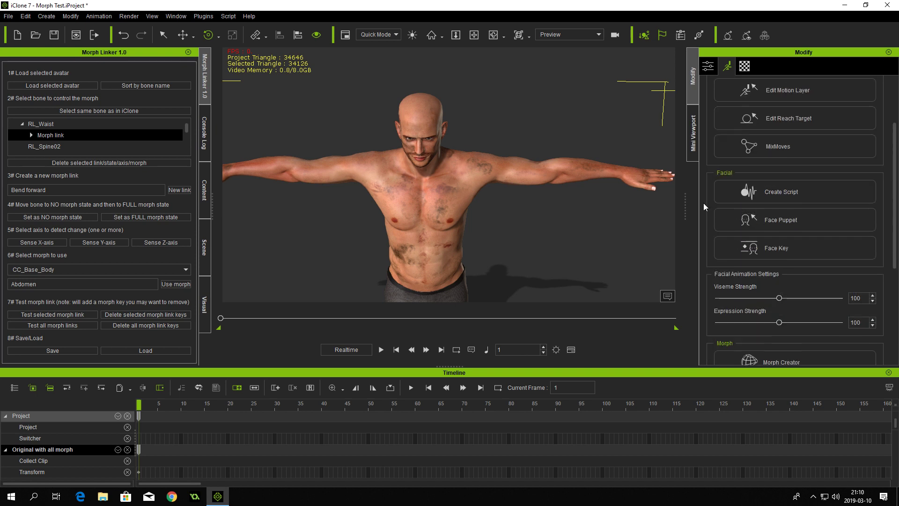
{"action": "scroll", "coordinate": [704, 204], "scroll_direction": "up", "scroll_amount": 3}
{"action": "left_click", "coordinate": [773, 172]}
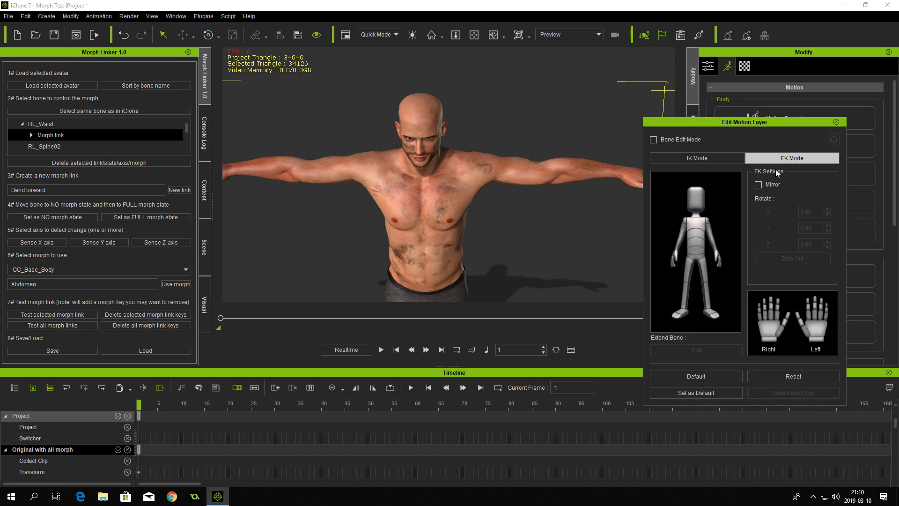
{"action": "left_click", "coordinate": [700, 245]}
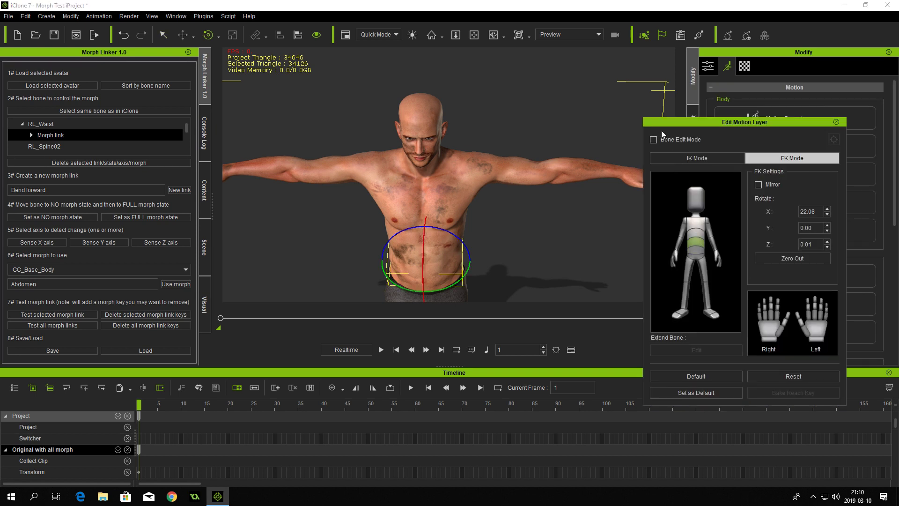
{"action": "left_click_drag", "start_coordinate": [431, 269], "coordinate": [424, 255]}
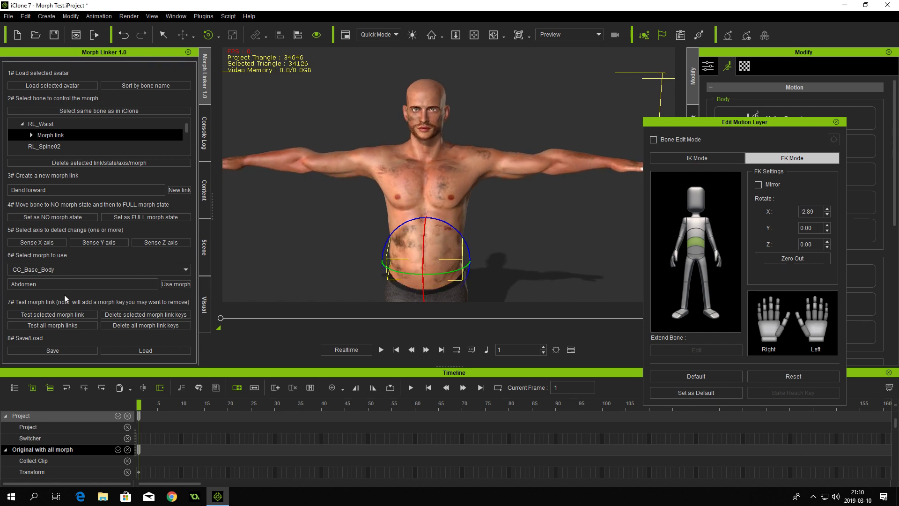
{"action": "left_click", "coordinate": [65, 314]}
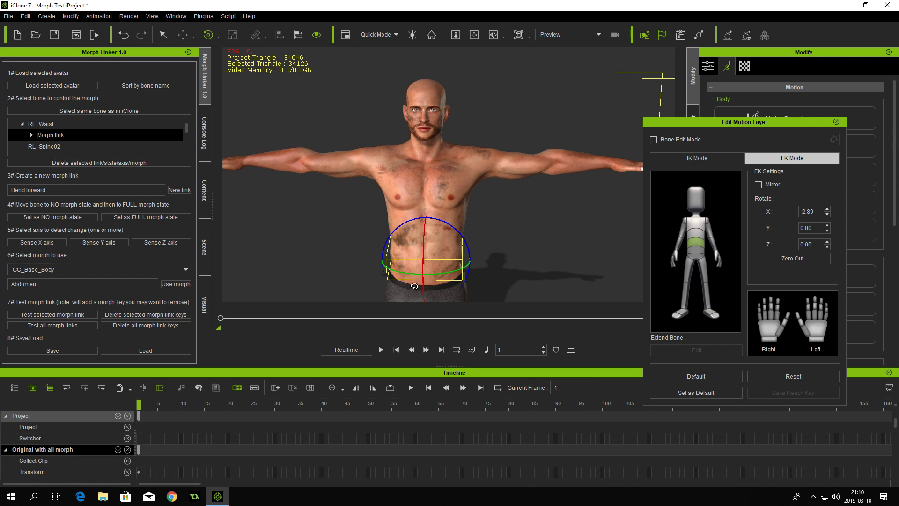
Step: From a side view, test the "Bend forward" link with the waist at about X 14.7, X 32.9 and X 7
{"action": "right_click_drag", "start_coordinate": [504, 257], "coordinate": [346, 250]}
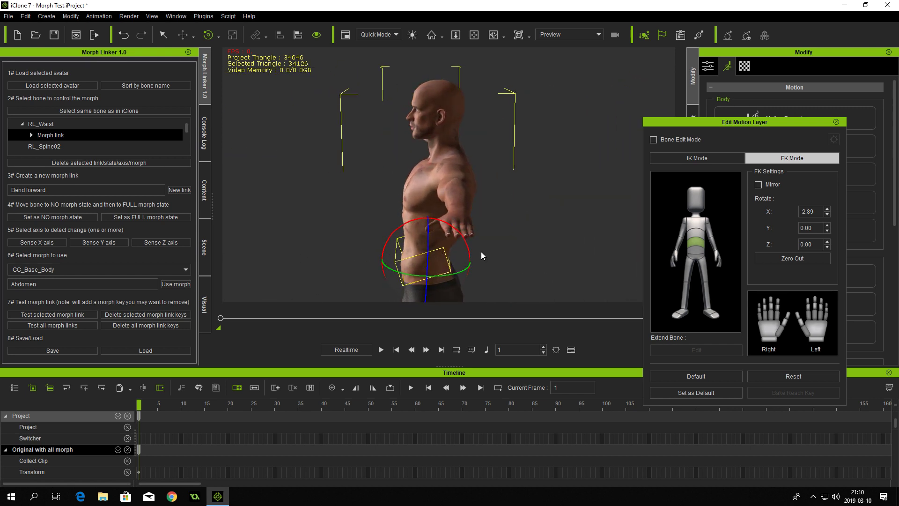
{"action": "left_click_drag", "start_coordinate": [468, 245], "coordinate": [465, 237]}
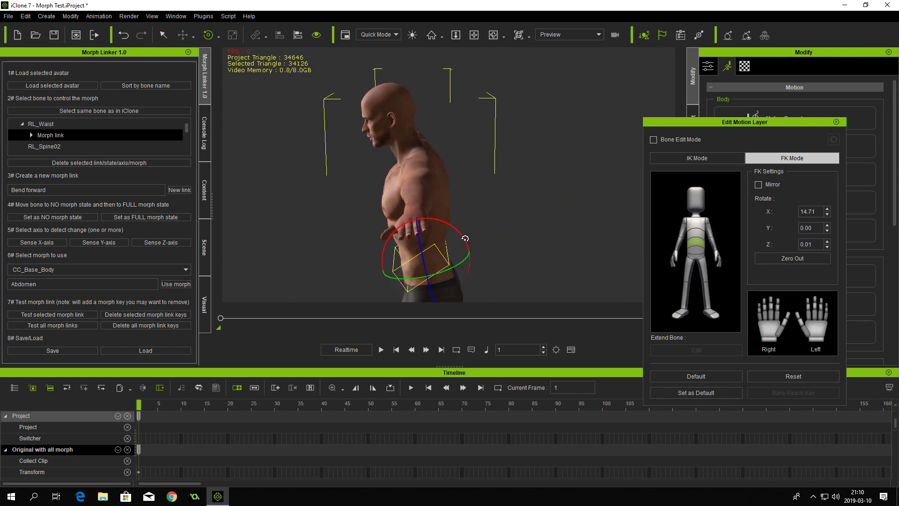
{"action": "left_click", "coordinate": [52, 314]}
{"action": "left_click_drag", "start_coordinate": [456, 230], "coordinate": [452, 220]}
{"action": "left_click", "coordinate": [46, 315]}
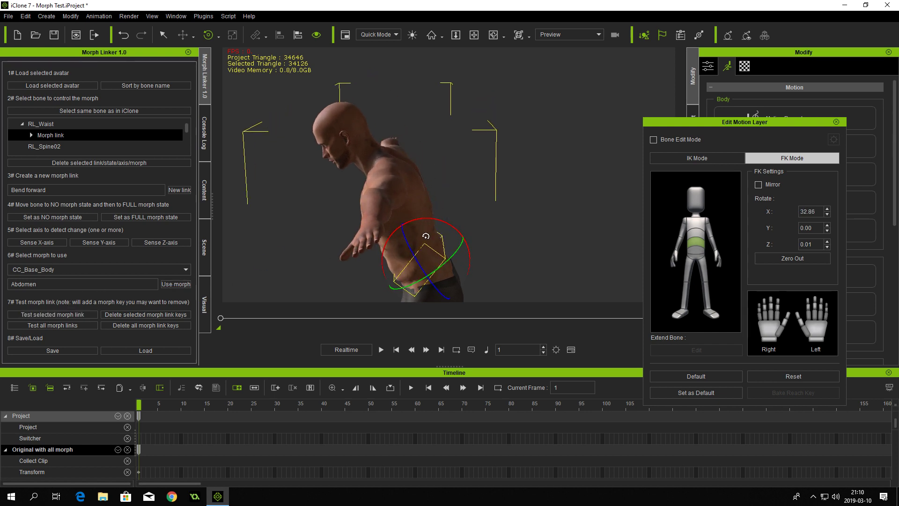
{"action": "left_click_drag", "start_coordinate": [452, 220], "coordinate": [455, 227]}
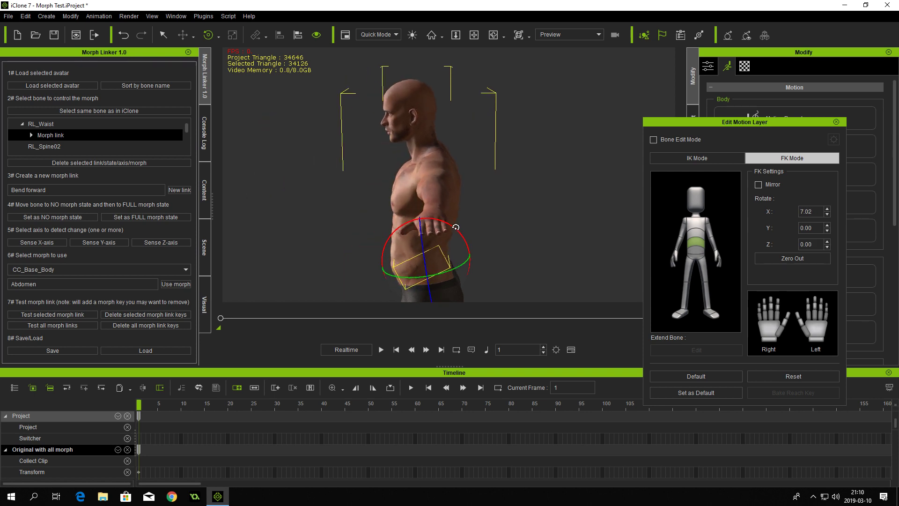
{"action": "left_click", "coordinate": [54, 314]}
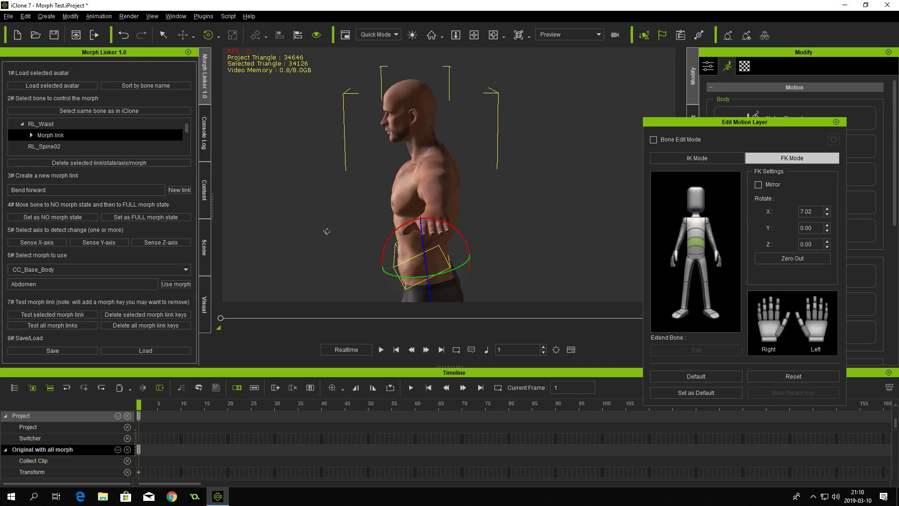
Step: Create a "Bend left" link with the zeroed waist as NO morph state and Z about -12.6 as FULL morph state
{"action": "right_click_drag", "start_coordinate": [327, 231], "coordinate": [528, 241]}
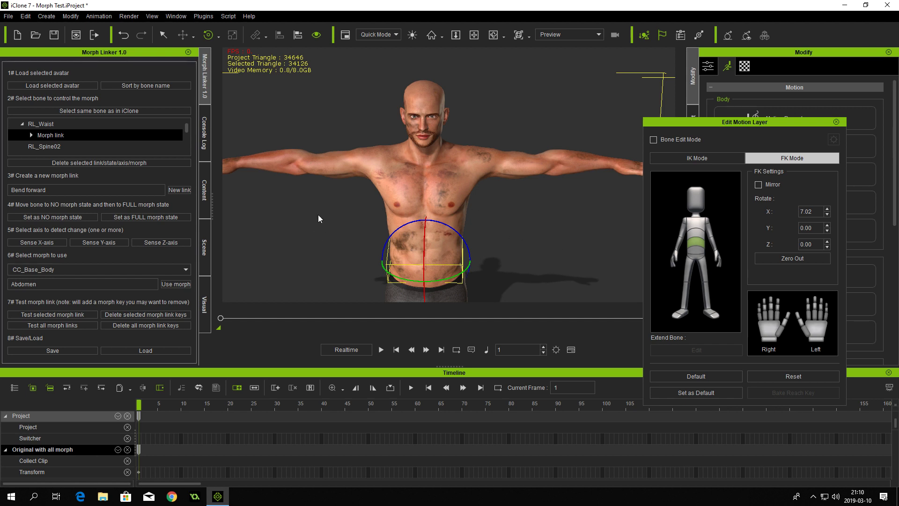
{"action": "left_click", "coordinate": [59, 191]}
{"action": "key", "text": "BackSpace"}
{"action": "key", "text": "BackSpace"}
{"action": "key", "text": "BackSpace"}
{"action": "type", "text": "le"}
{"action": "left_click", "coordinate": [180, 190]}
{"action": "left_click", "coordinate": [790, 261]}
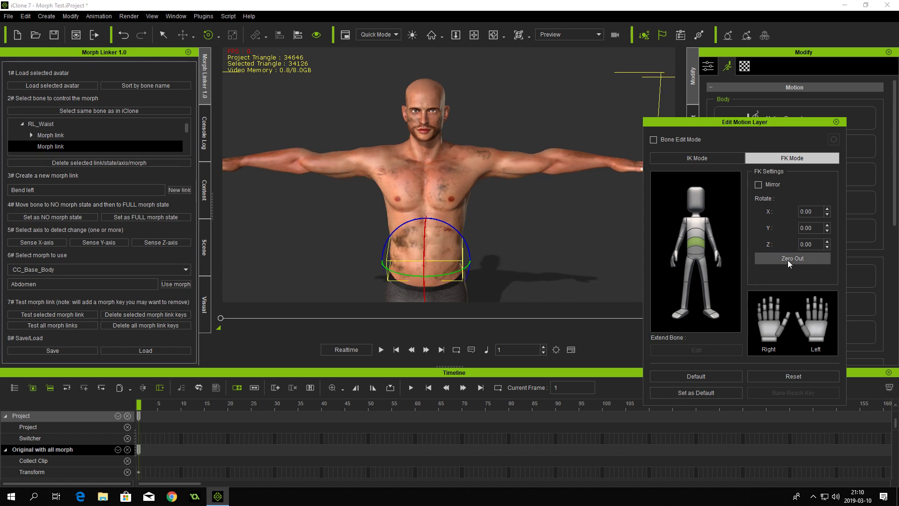
{"action": "left_click", "coordinate": [50, 216]}
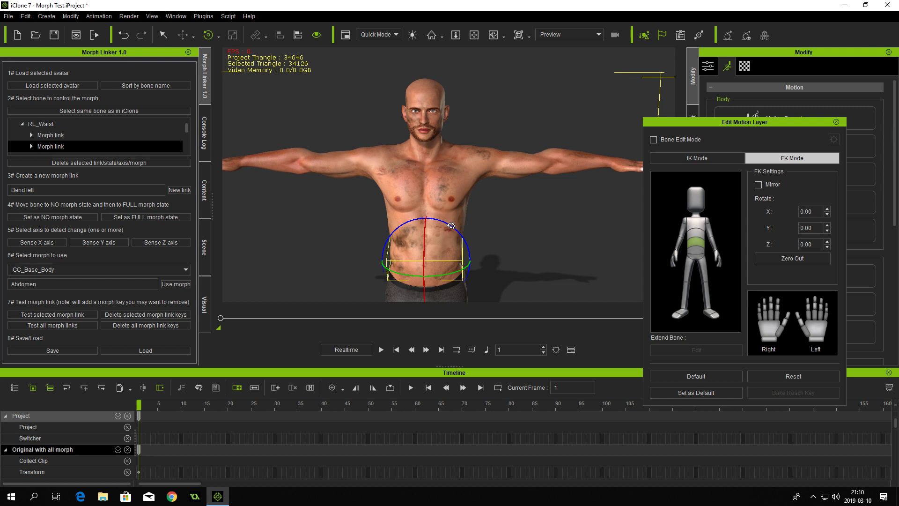
{"action": "left_click_drag", "start_coordinate": [451, 224], "coordinate": [457, 228]}
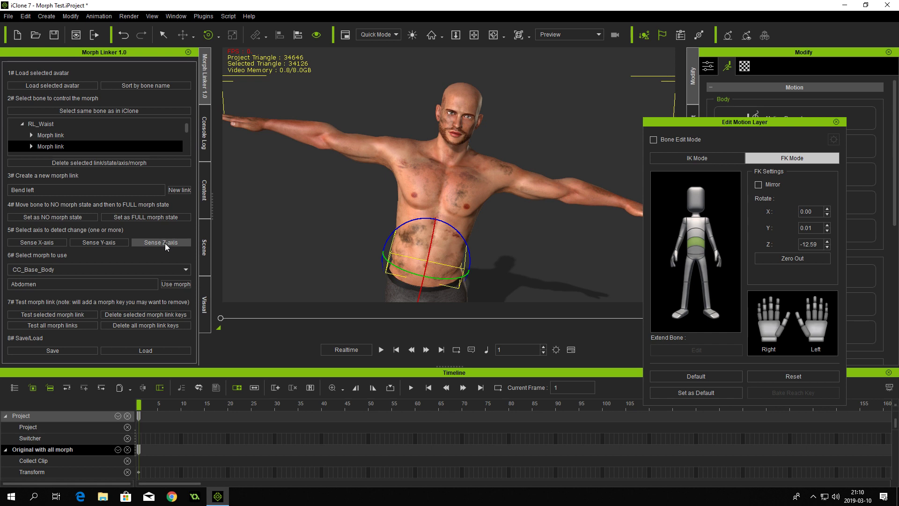
Step: Reset the avatar's Abdomen morph to 0 in Morph Animator
{"action": "left_click", "coordinate": [837, 122]}
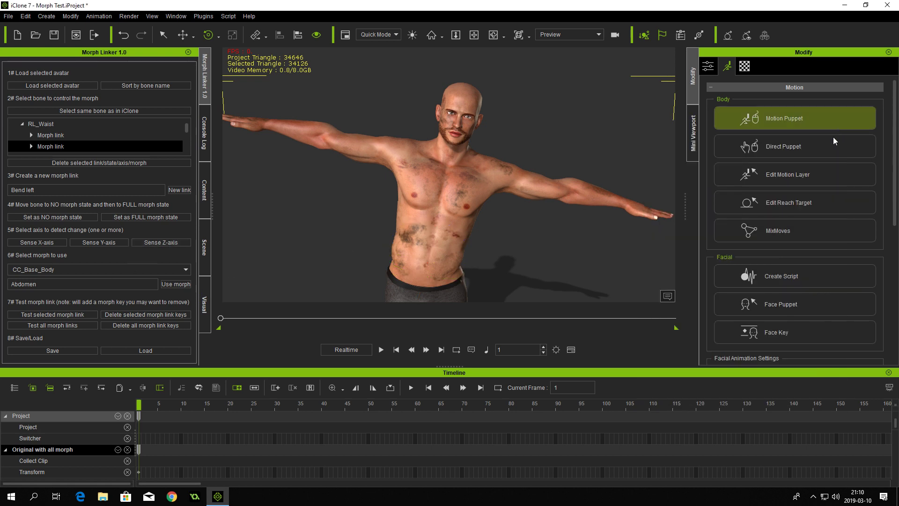
{"action": "scroll", "coordinate": [758, 253], "scroll_direction": "down", "scroll_amount": 6}
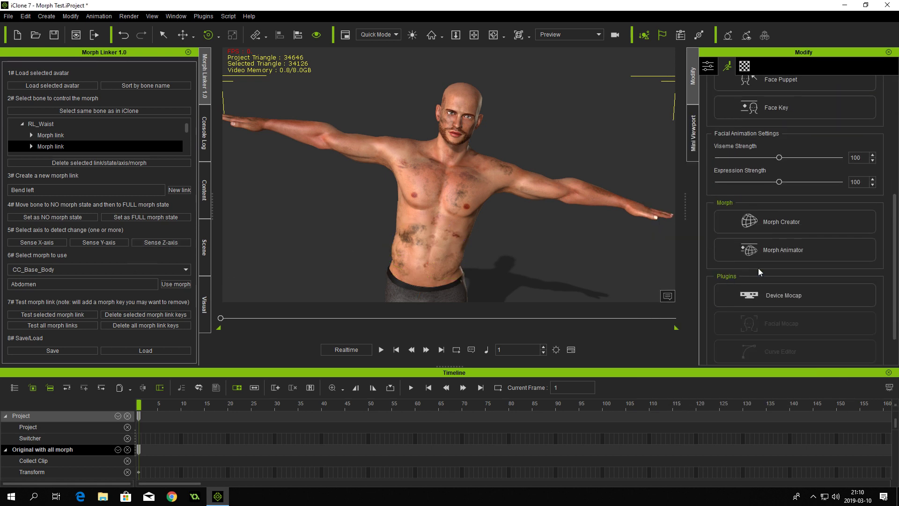
{"action": "left_click", "coordinate": [785, 251]}
{"action": "left_click", "coordinate": [702, 134]}
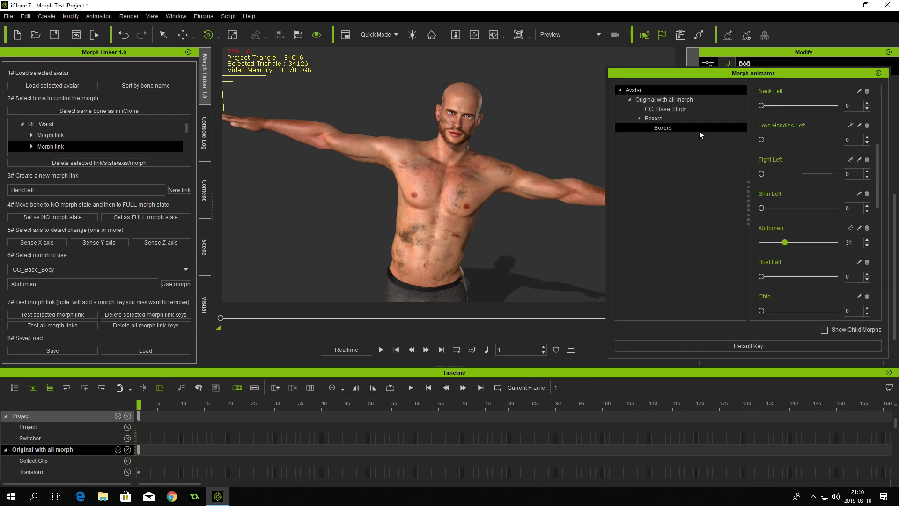
{"action": "left_click_drag", "start_coordinate": [785, 242], "coordinate": [750, 245]}
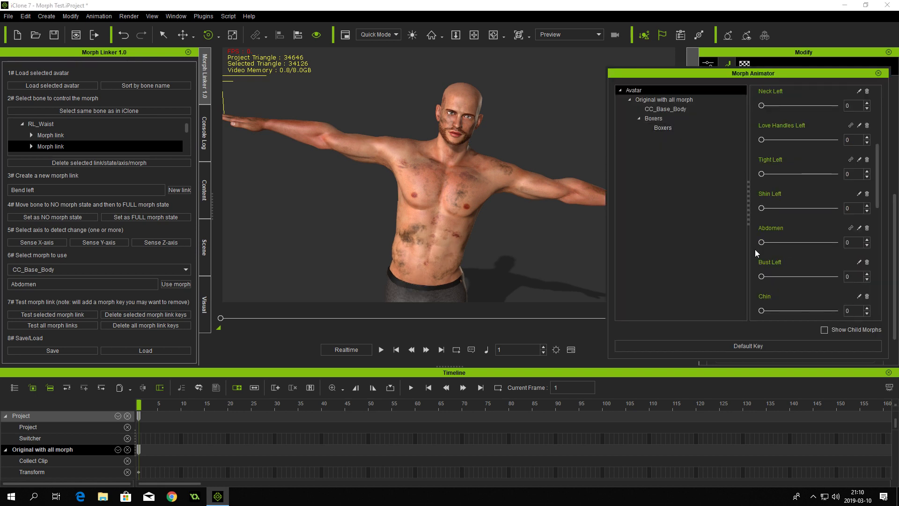
Step: Preview the Love Handles Left morph, assign it to the "Bend left" link, and test the link
{"action": "scroll", "coordinate": [756, 253], "scroll_direction": "down", "scroll_amount": 3}
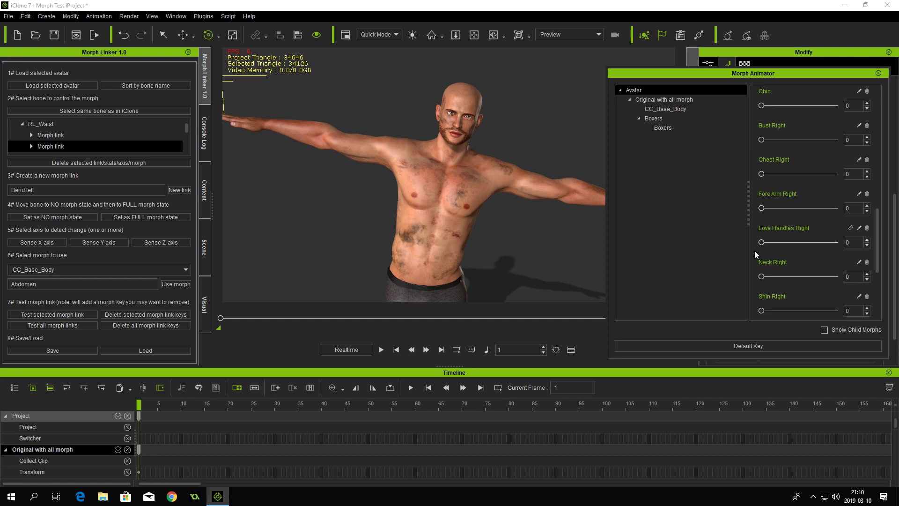
{"action": "left_click_drag", "start_coordinate": [880, 229], "coordinate": [878, 153]}
{"action": "mouse_move", "coordinate": [762, 174]}
{"action": "left_mouse_down"}
{"action": "mouse_move", "coordinate": [832, 177]}
{"action": "mouse_move", "coordinate": [767, 180]}
{"action": "left_mouse_up"}
{"action": "double_click", "coordinate": [9, 283]}
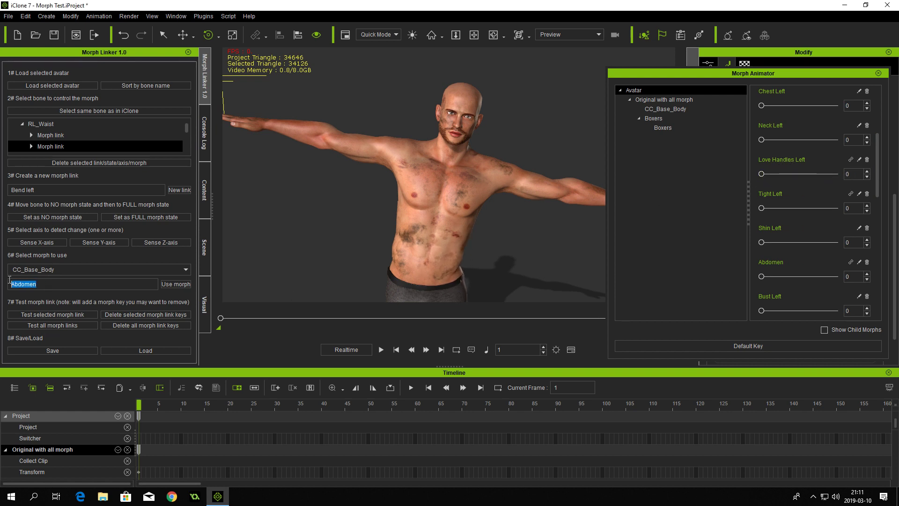
{"action": "type", "text": "Love Handles Left"}
{"action": "left_click", "coordinate": [52, 314]}
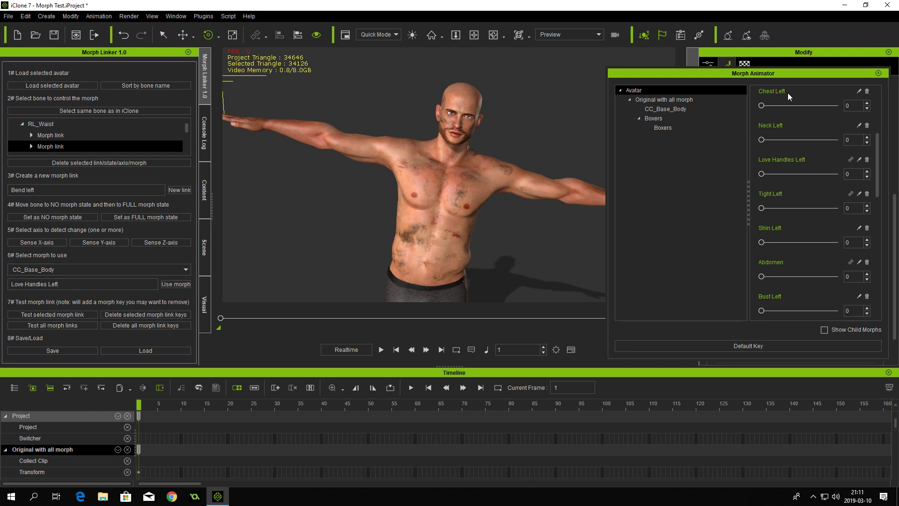
Step: Reselect the waist in Edit Motion Layer, straighten it to about Z -2.6, and test the "Bend left" link
{"action": "left_click", "coordinate": [879, 74]}
{"action": "scroll", "coordinate": [713, 227], "scroll_direction": "up", "scroll_amount": 5}
{"action": "left_click", "coordinate": [774, 178]}
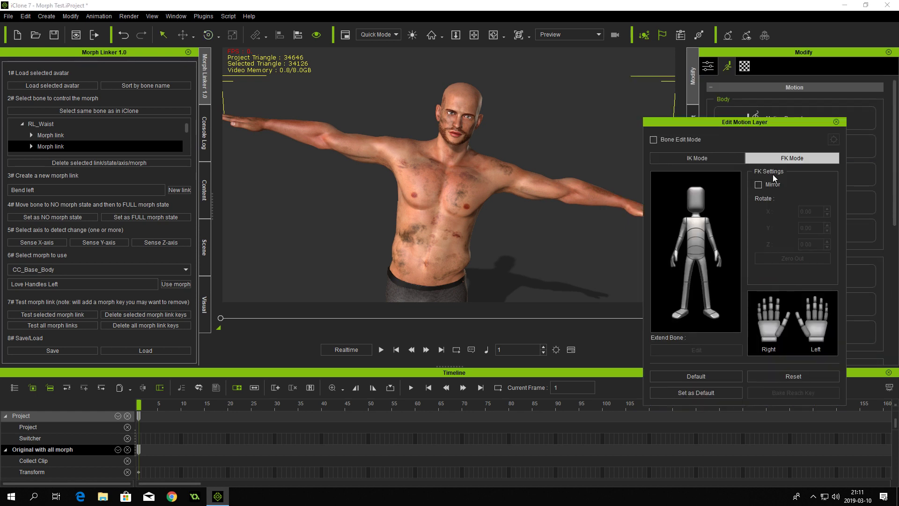
{"action": "left_click", "coordinate": [700, 245]}
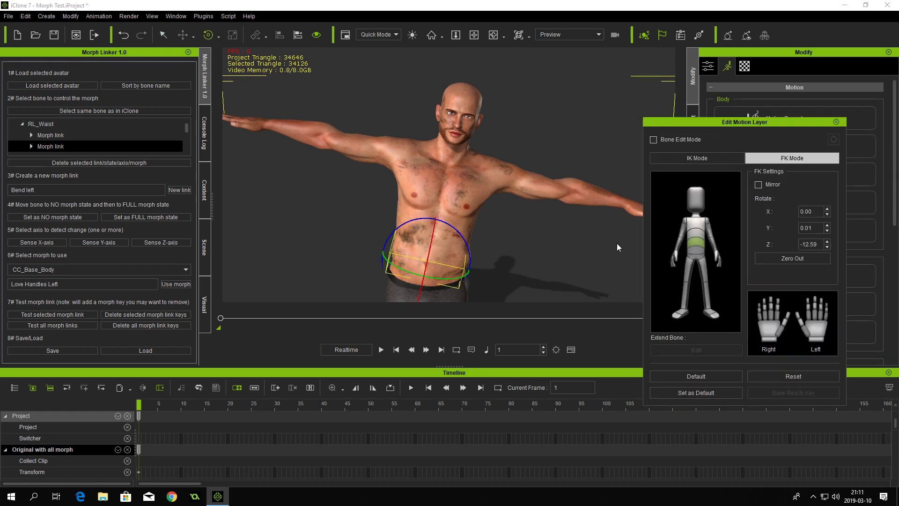
{"action": "left_click_drag", "start_coordinate": [467, 251], "coordinate": [467, 241]}
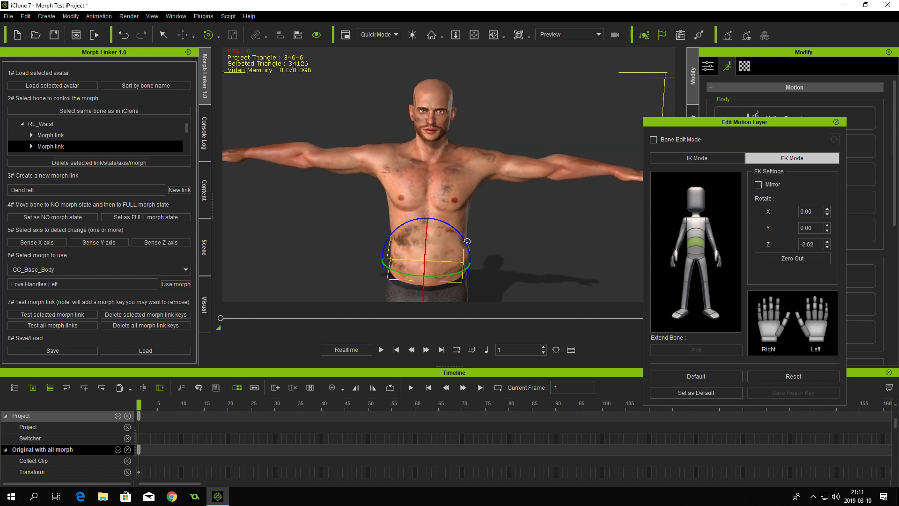
{"action": "left_click", "coordinate": [66, 314]}
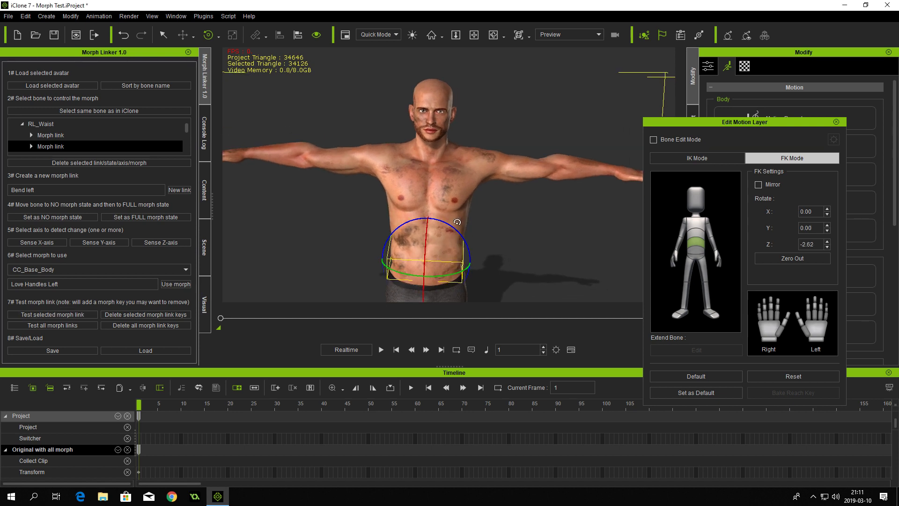
Step: Test the "Bend left" link with the waist bent to about Z -11 and with its rotation zeroed out
{"action": "left_click_drag", "start_coordinate": [460, 230], "coordinate": [466, 238]}
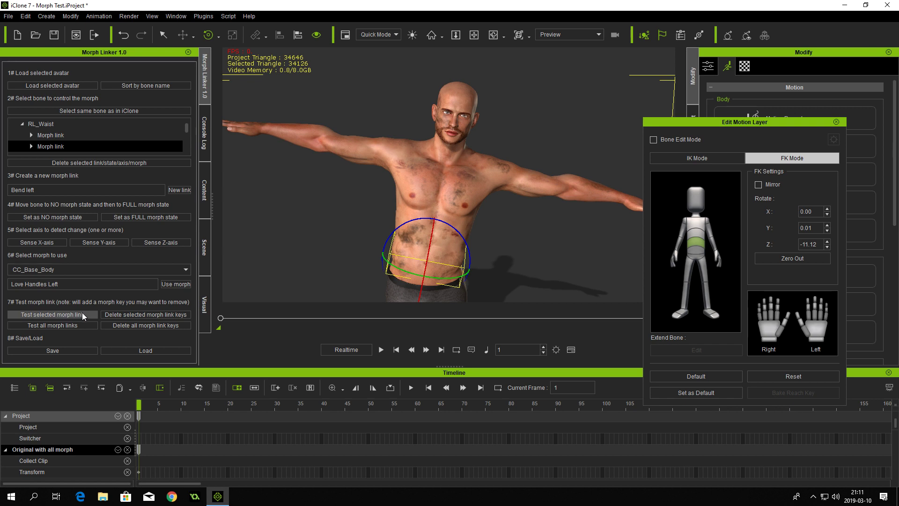
{"action": "left_click", "coordinate": [83, 314]}
{"action": "left_click_drag", "start_coordinate": [463, 241], "coordinate": [461, 236]}
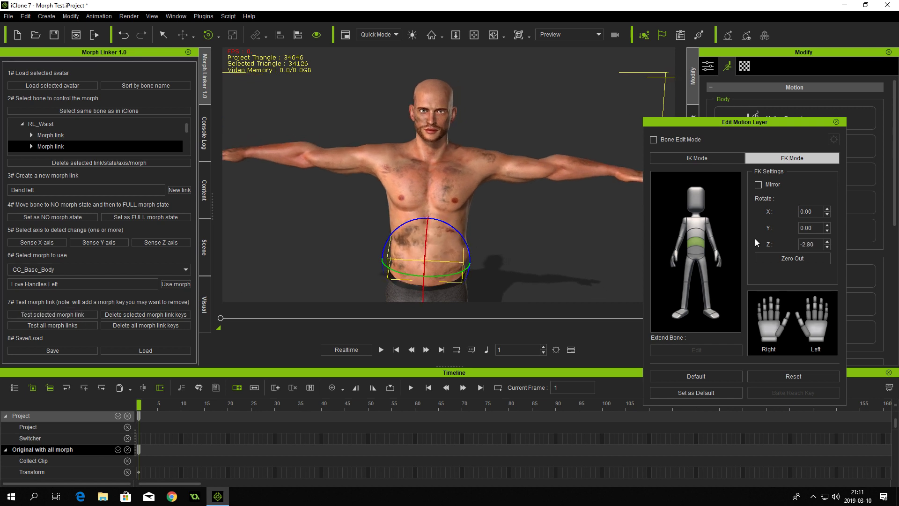
{"action": "left_click", "coordinate": [793, 259]}
{"action": "left_click", "coordinate": [68, 317]}
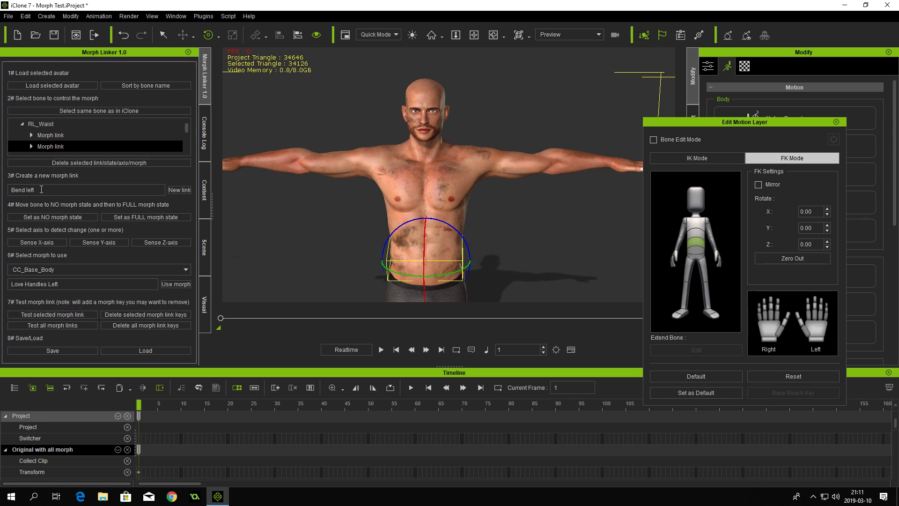
Step: Create a "Bend right" link on the waist, with NO morph upright, FULL morph at about Z 14.5, and Z-axis sensing
{"action": "type", "text": "righ"}
{"action": "left_click", "coordinate": [181, 190]}
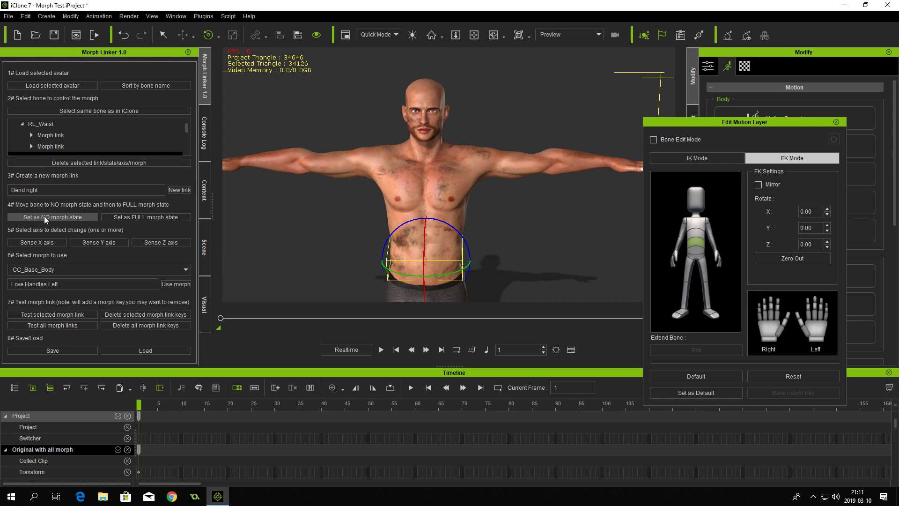
{"action": "left_click_drag", "start_coordinate": [403, 229], "coordinate": [395, 230]}
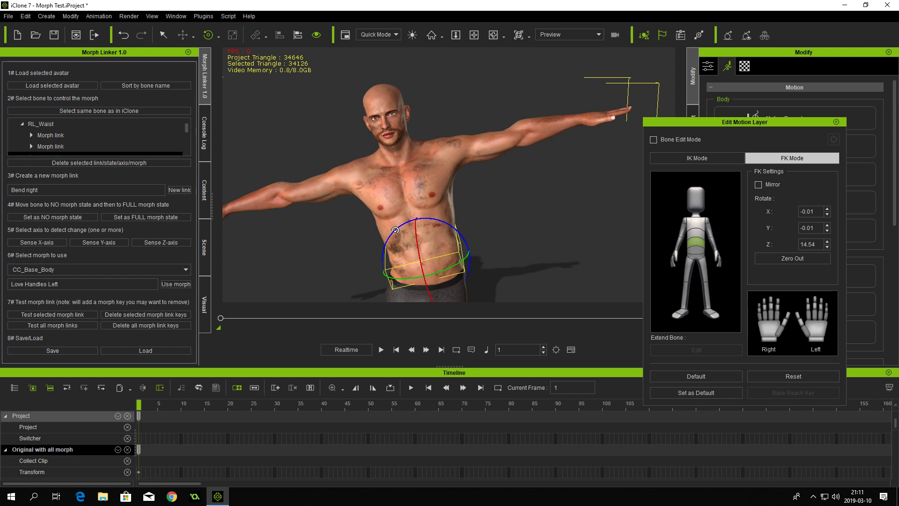
{"action": "left_click", "coordinate": [139, 218]}
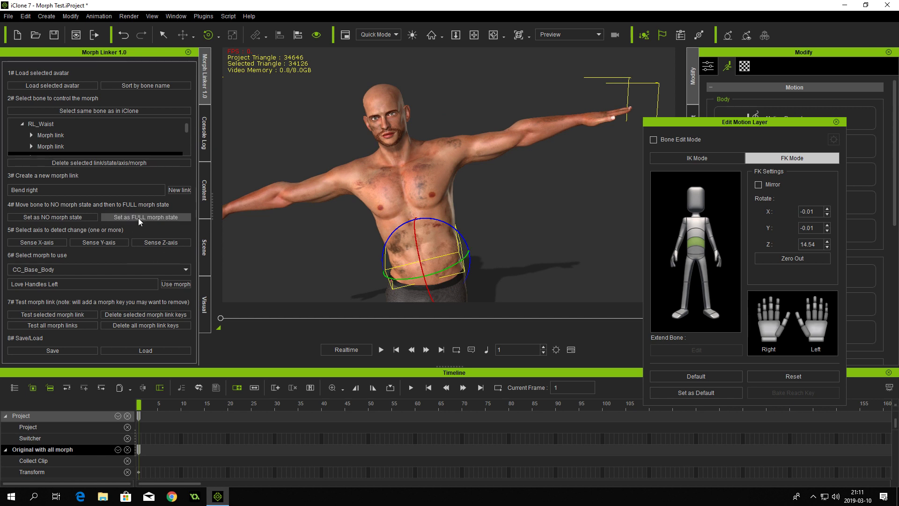
{"action": "left_click", "coordinate": [165, 244]}
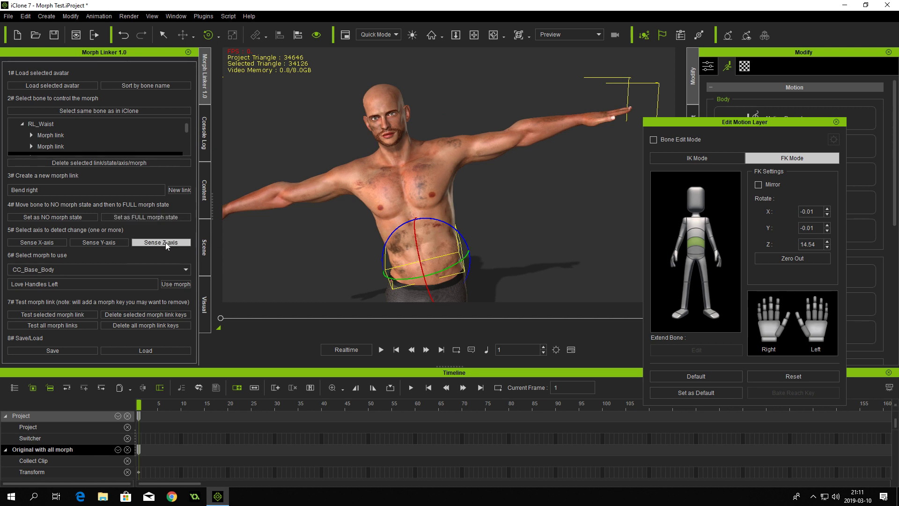
Step: Assign the Love Handles Right morph to the "Bend right" link and test it with the waist bent and straight
{"action": "left_click", "coordinate": [70, 284]}
{"action": "key", "text": "BackSpace"}
{"action": "key", "text": "BackSpace"}
{"action": "key", "text": "BackSpace"}
{"action": "type", "text": "Right"}
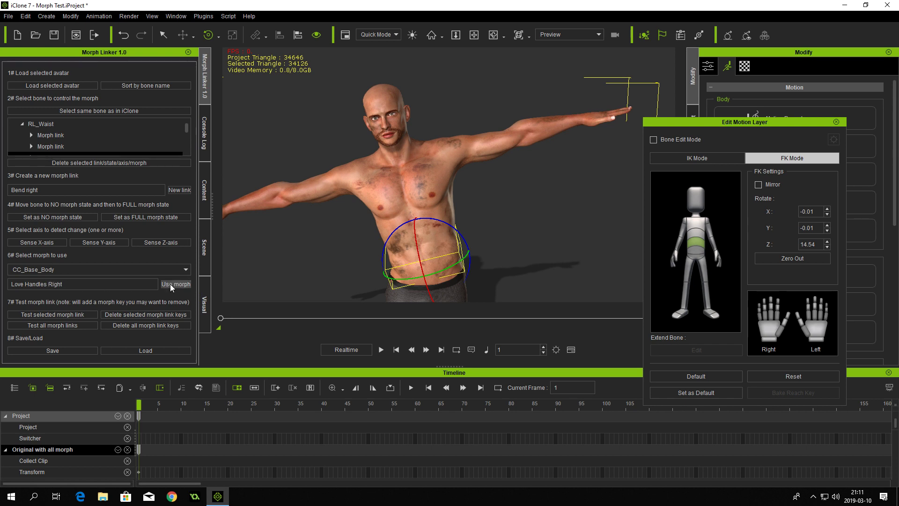
{"action": "left_click", "coordinate": [52, 314]}
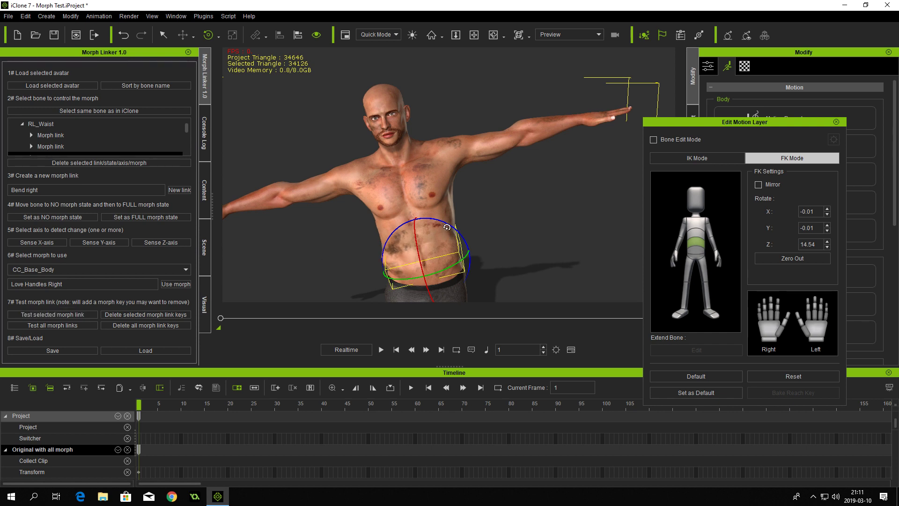
{"action": "left_click", "coordinate": [60, 317]}
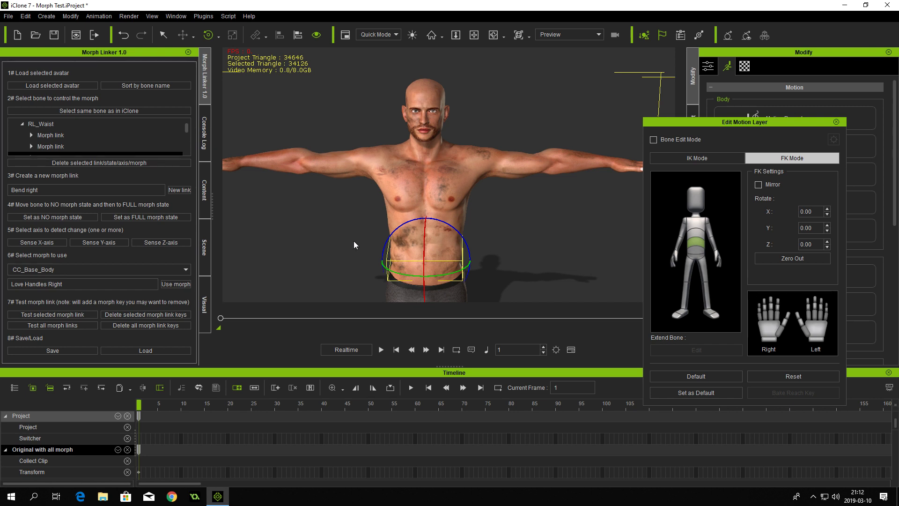
Step: Select the left thigh in Edit Motion Layer and rotate it backward to about X 16.6
{"action": "middle_click_drag", "start_coordinate": [541, 260], "coordinate": [522, 136]}
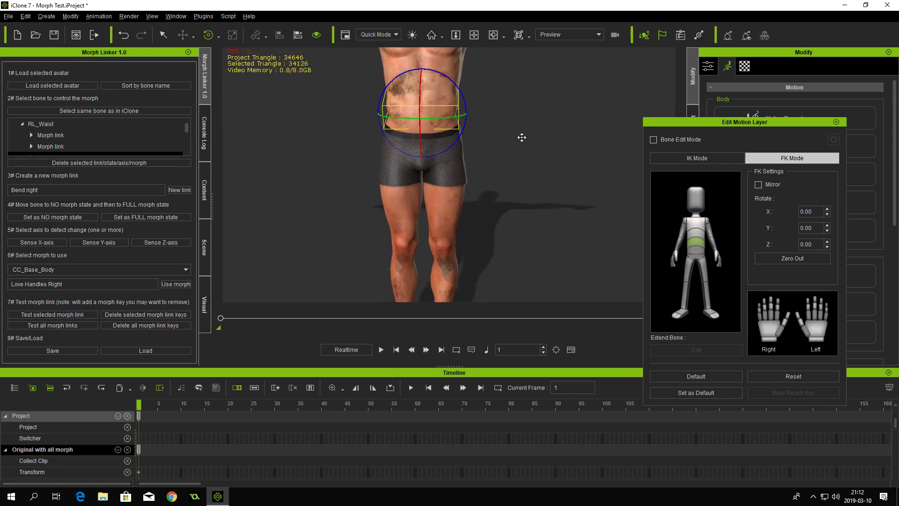
{"action": "left_click", "coordinate": [707, 273]}
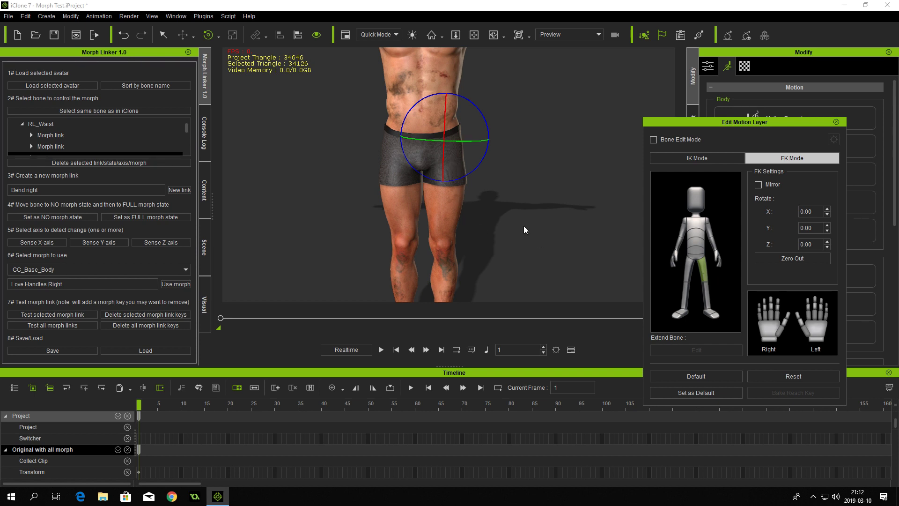
{"action": "right_click_drag", "start_coordinate": [545, 220], "coordinate": [349, 216]}
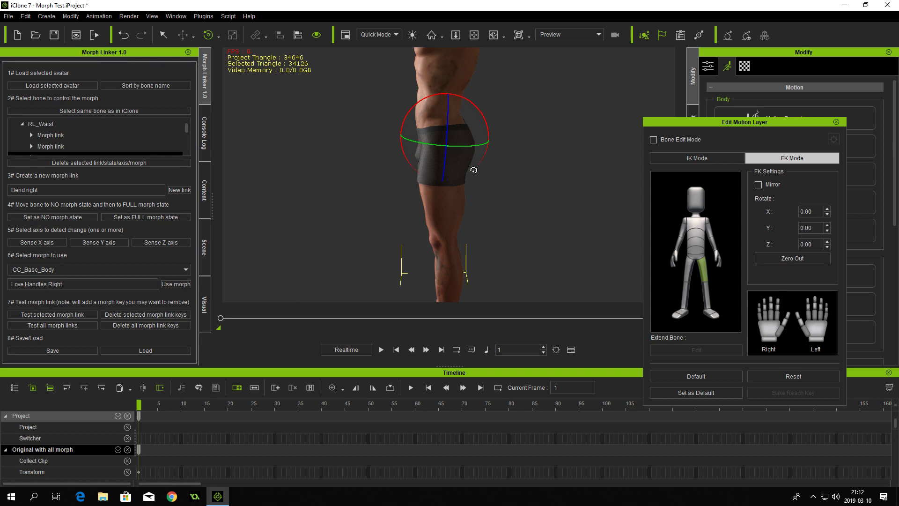
{"action": "left_click_drag", "start_coordinate": [474, 170], "coordinate": [487, 167]}
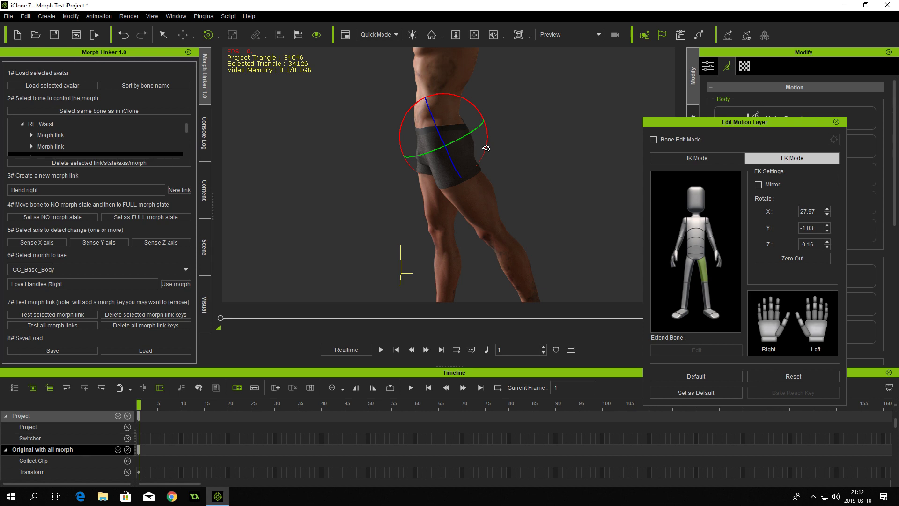
{"action": "mouse_move", "coordinate": [486, 149]}
{"action": "left_mouse_down"}
{"action": "mouse_move", "coordinate": [470, 149]}
{"action": "mouse_move", "coordinate": [484, 153]}
{"action": "left_mouse_up"}
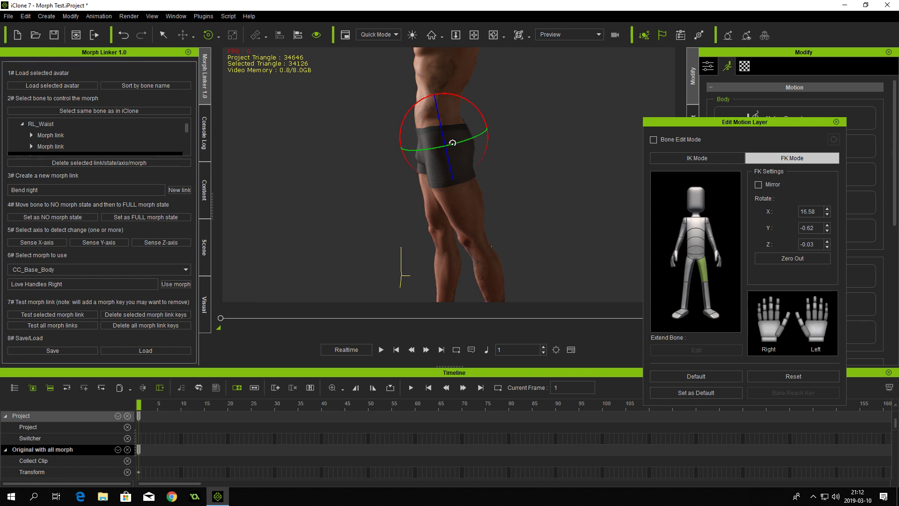
Step: Create an "Upper leg" link on RL_L_Thigh, with NO morph at this pose, FULL morph at about X -40.4, and X-axis sensing
{"action": "left_click", "coordinate": [112, 111]}
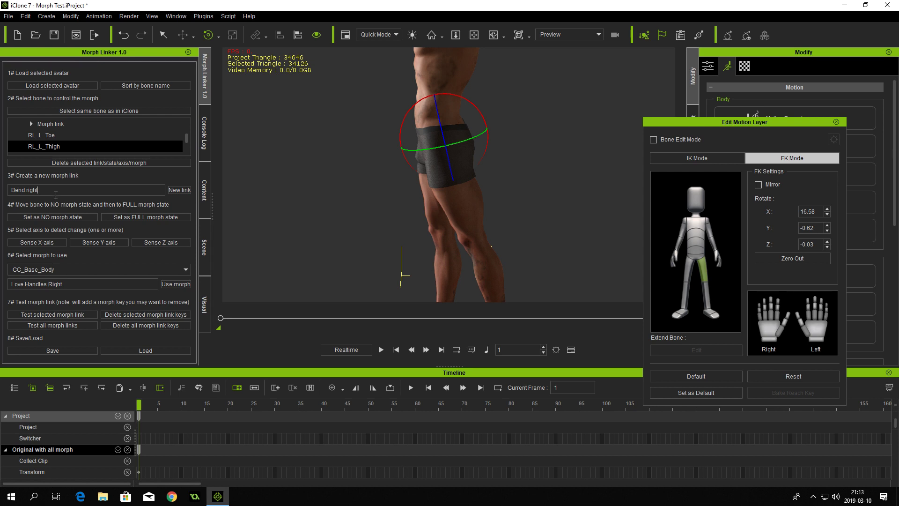
{"action": "triple_click", "coordinate": [55, 192]}
{"action": "type", "text": "Upper leg"}
{"action": "left_click", "coordinate": [184, 190]}
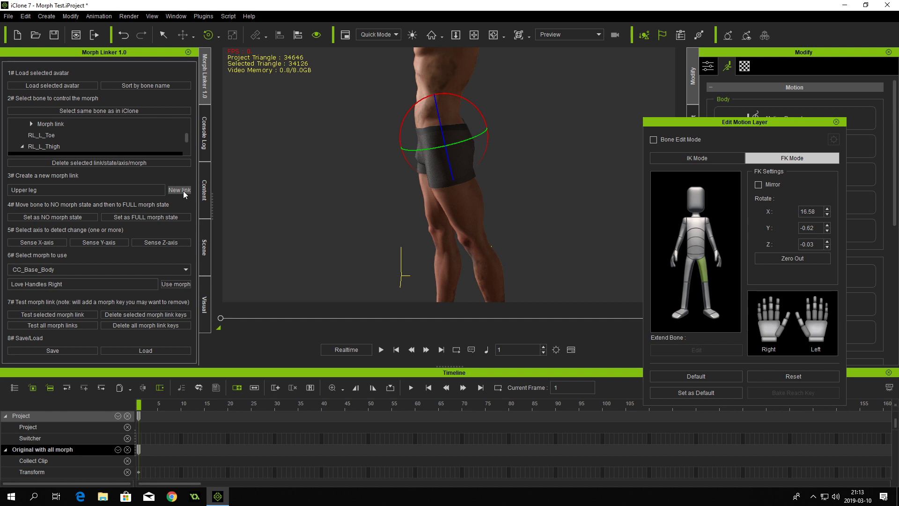
{"action": "left_click", "coordinate": [62, 218]}
{"action": "left_click_drag", "start_coordinate": [487, 149], "coordinate": [457, 175]}
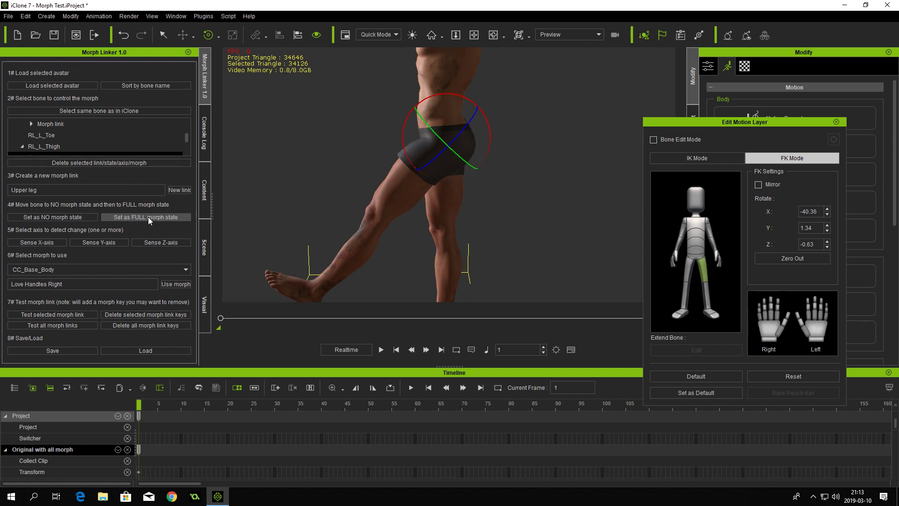
{"action": "left_click", "coordinate": [44, 241]}
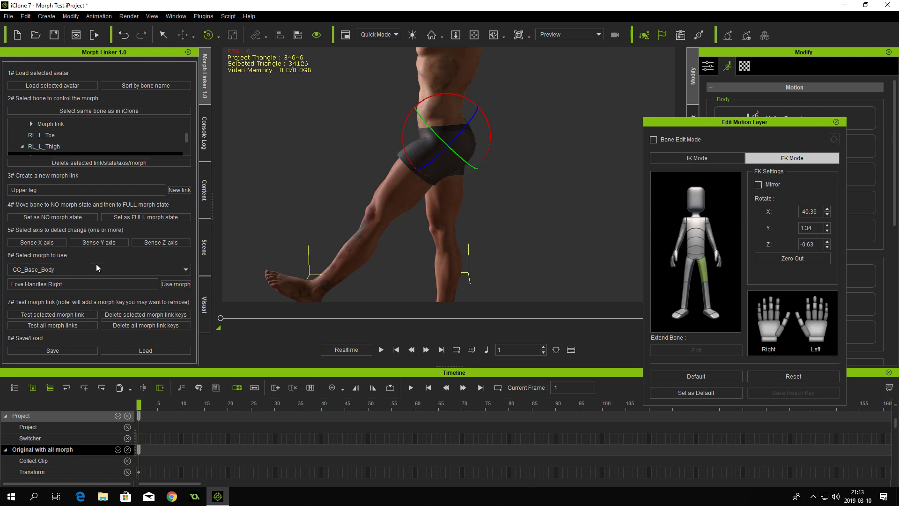
Step: Preview the Tight Left morph in Morph Animator, assign it to the "Upper leg" link, and test the link
{"action": "left_click", "coordinate": [838, 121]}
{"action": "scroll", "coordinate": [711, 231], "scroll_direction": "down", "scroll_amount": 5}
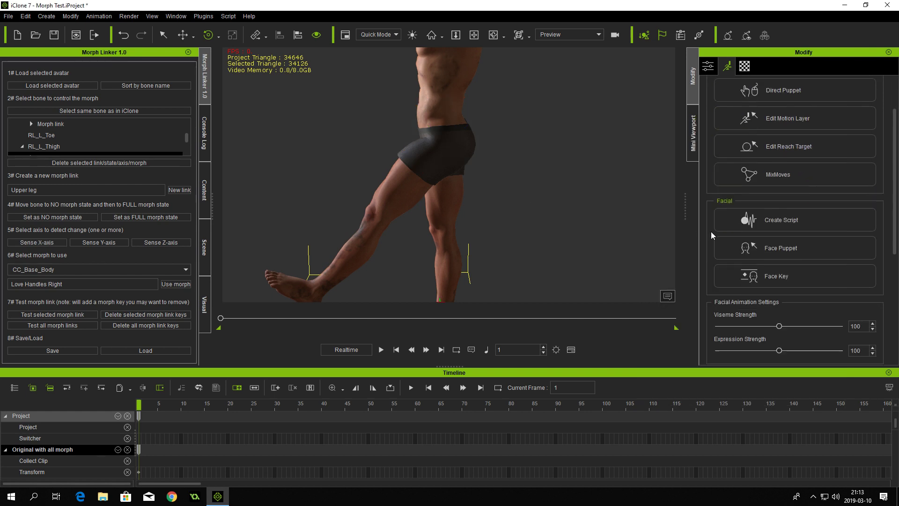
{"action": "left_click", "coordinate": [747, 255]}
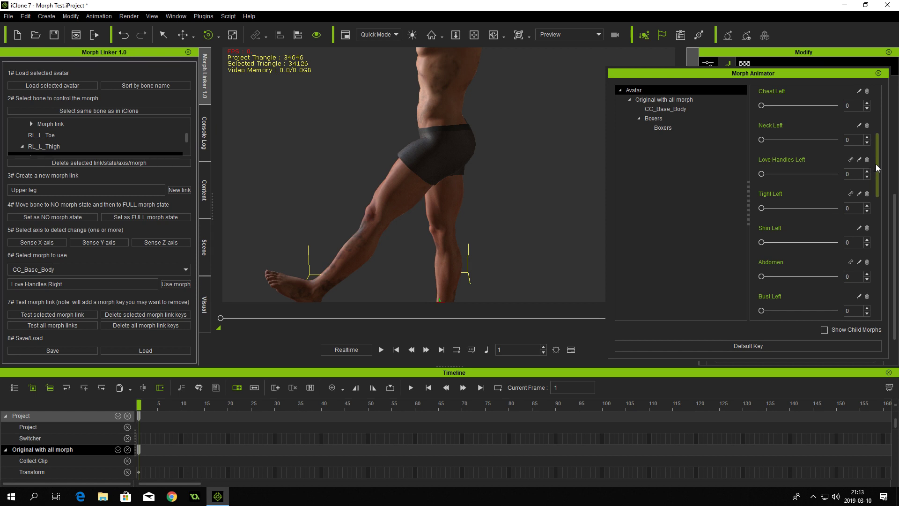
{"action": "mouse_move", "coordinate": [762, 208]}
{"action": "left_mouse_down"}
{"action": "mouse_move", "coordinate": [837, 206]}
{"action": "mouse_move", "coordinate": [759, 208]}
{"action": "left_mouse_up"}
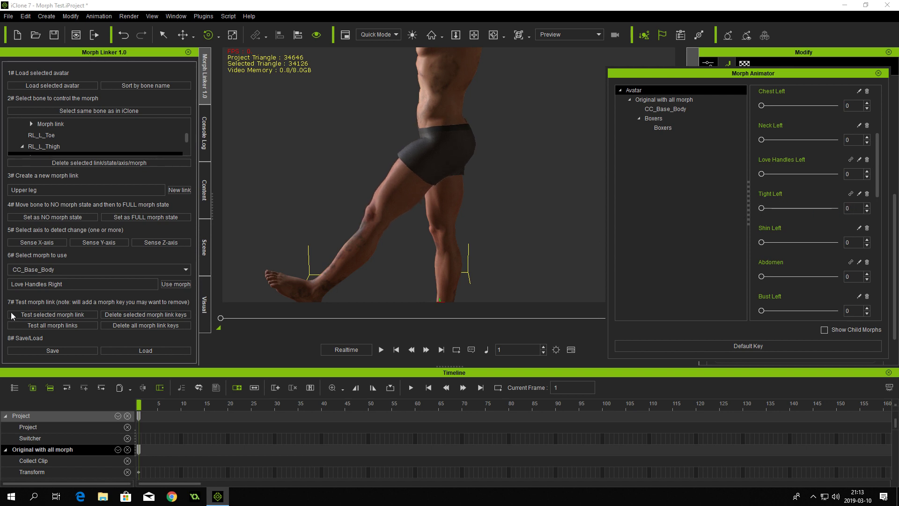
{"action": "left_click_drag", "start_coordinate": [64, 284], "coordinate": [1, 289]}
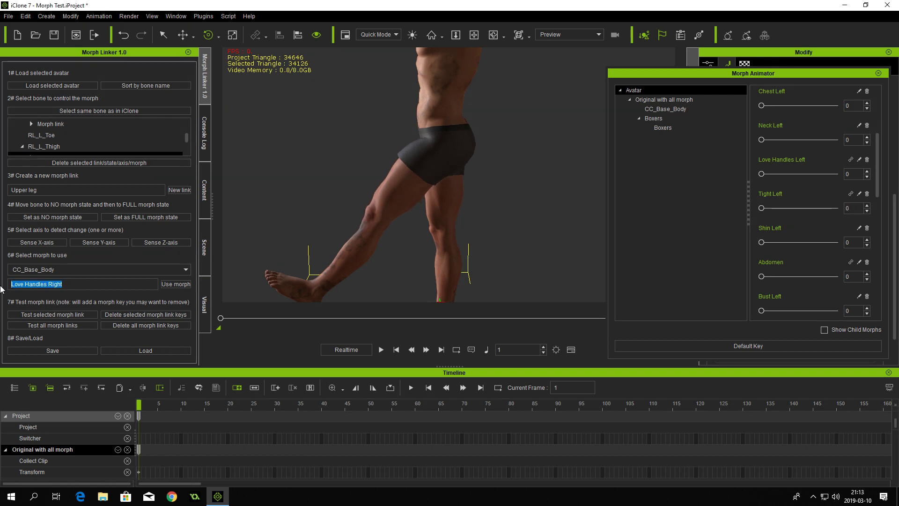
{"action": "type", "text": "Tight"}
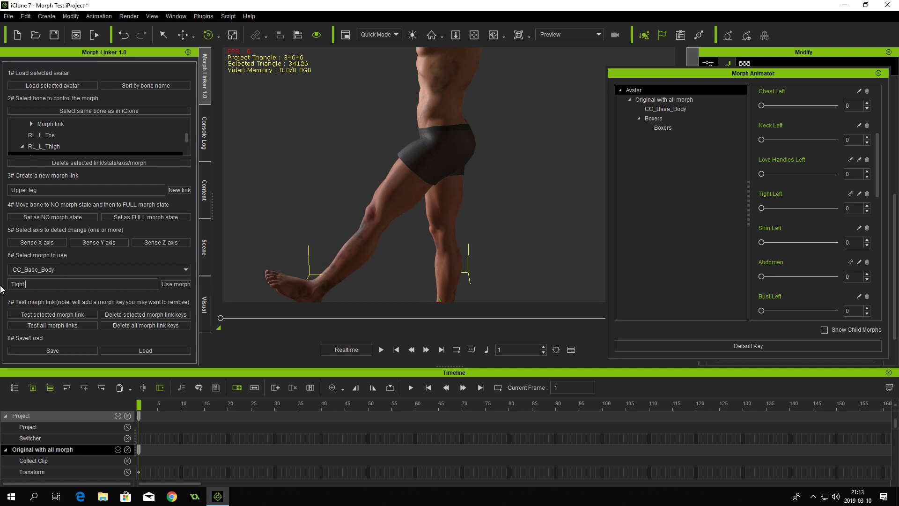
{"action": "type", "text": " Left"}
{"action": "left_click", "coordinate": [65, 314]}
Step: Reselect the left thigh in Edit Motion Layer and test the "Upper leg" link while swinging the leg back to about X 27
{"action": "left_click", "coordinate": [878, 73]}
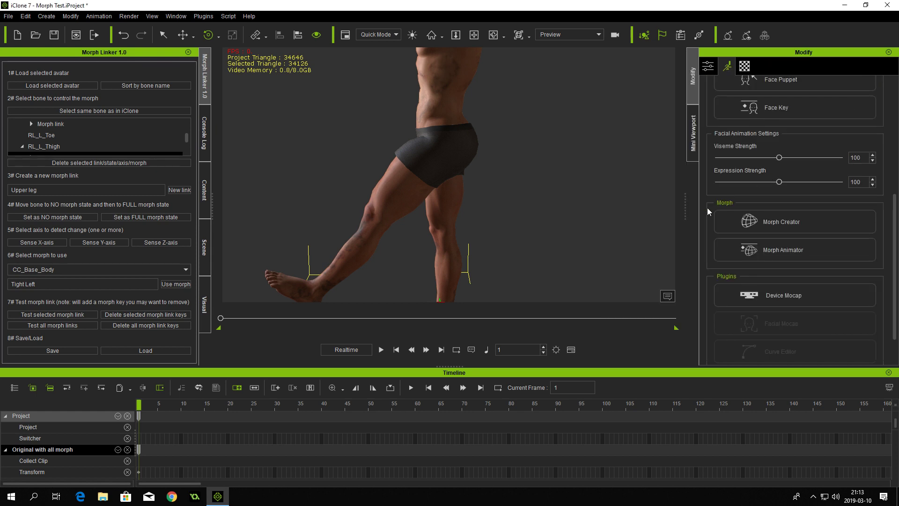
{"action": "scroll", "coordinate": [709, 210], "scroll_direction": "up", "scroll_amount": 5}
{"action": "scroll", "coordinate": [709, 211], "scroll_direction": "up", "scroll_amount": 1}
{"action": "left_click", "coordinate": [760, 174]}
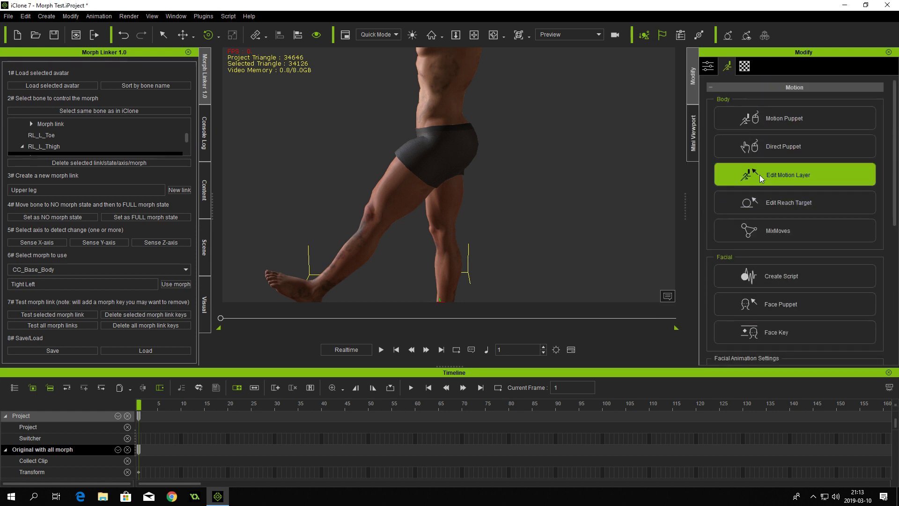
{"action": "left_click", "coordinate": [701, 270]}
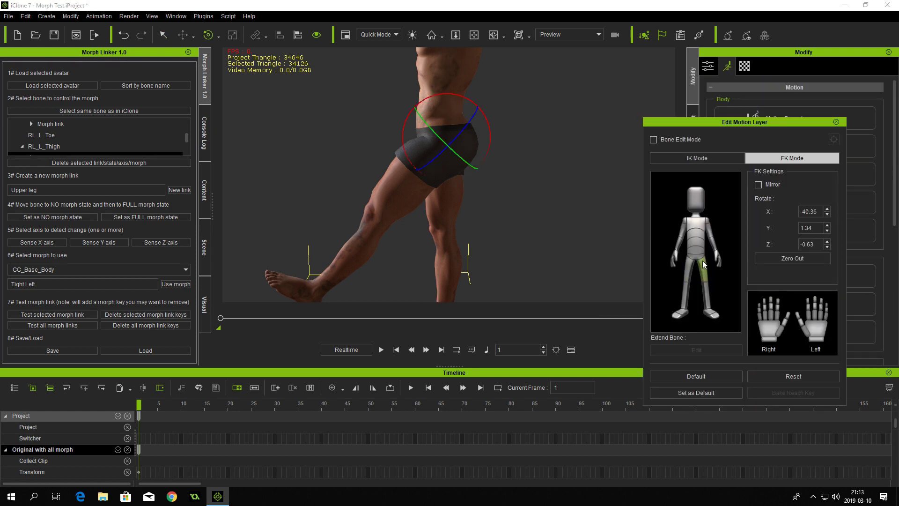
{"action": "left_click_drag", "start_coordinate": [407, 157], "coordinate": [343, 206]}
{"action": "left_click", "coordinate": [48, 315]}
{"action": "left_click_drag", "start_coordinate": [421, 174], "coordinate": [387, 201]}
{"action": "left_click", "coordinate": [71, 315]}
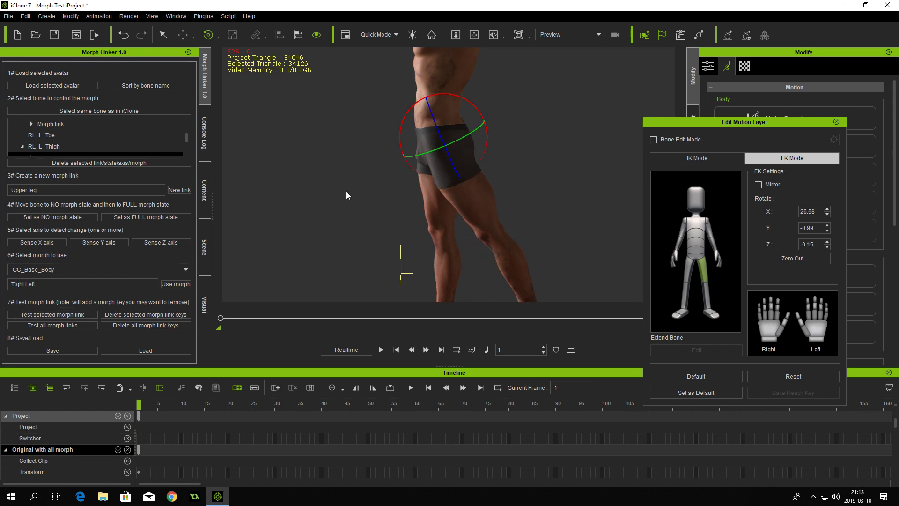
Step: Test the "Upper leg" link at further left thigh angles, including about X 29.8 and with the rotation zeroed out
{"action": "left_click_drag", "start_coordinate": [490, 145], "coordinate": [474, 164]}
{"action": "left_click", "coordinate": [60, 314]}
{"action": "left_click_drag", "start_coordinate": [408, 149], "coordinate": [394, 177]}
{"action": "left_click", "coordinate": [69, 316]}
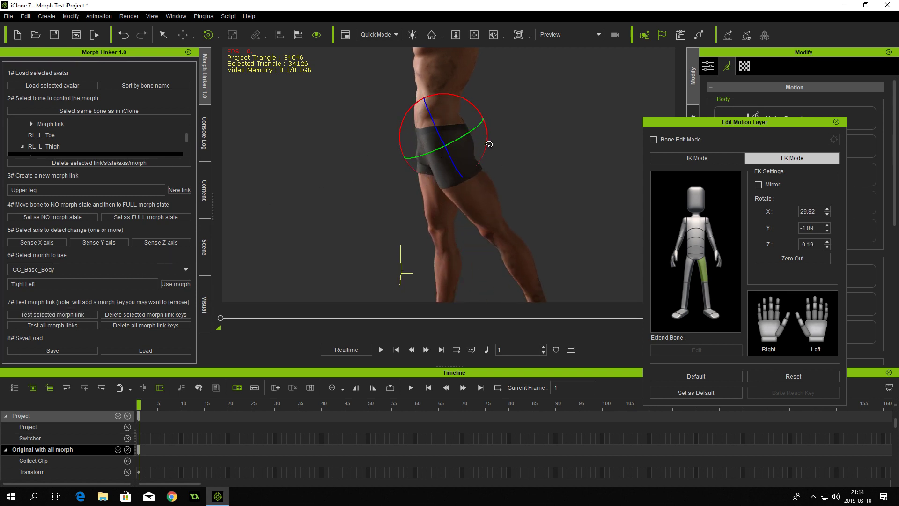
{"action": "left_click_drag", "start_coordinate": [487, 145], "coordinate": [471, 150]}
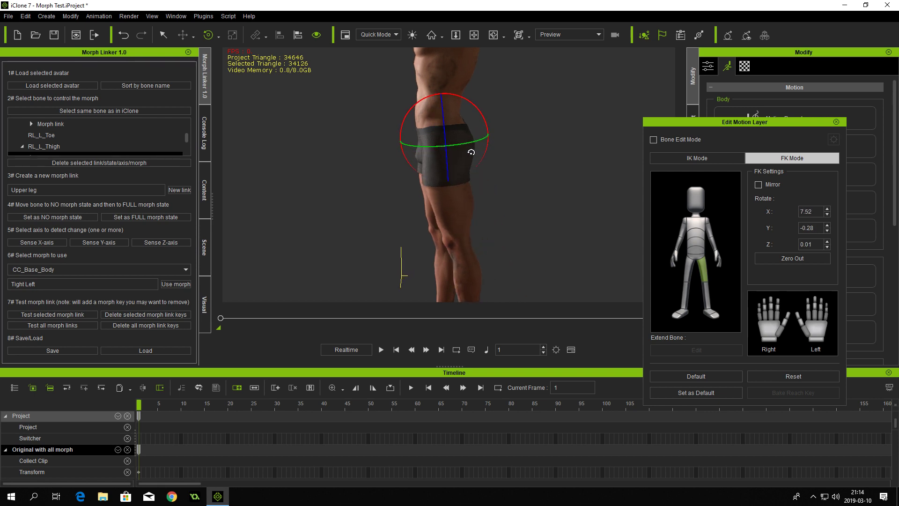
{"action": "left_click", "coordinate": [786, 256]}
{"action": "left_click", "coordinate": [44, 317]}
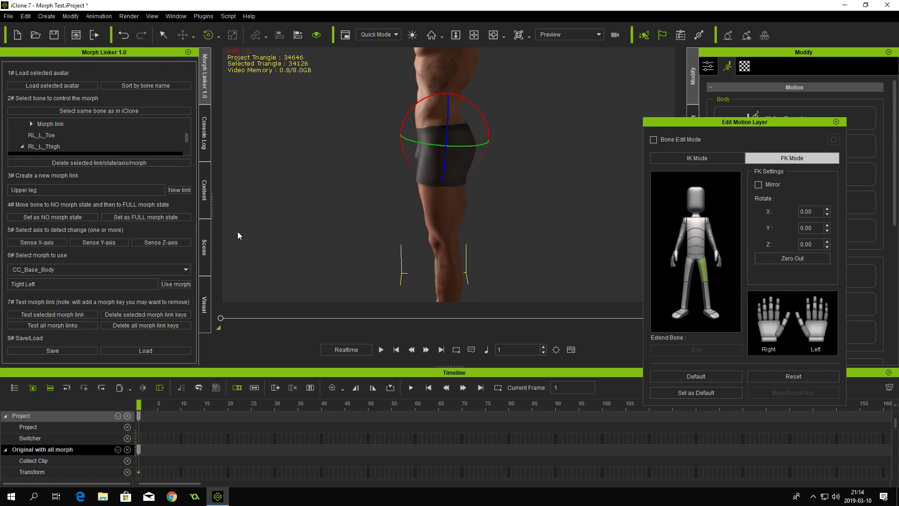
Step: Create a "Lower leg" link on RL_L_Calf, with NO morph for the straight leg and FULL morph at about X -35.2
{"action": "middle_click_drag", "start_coordinate": [394, 223], "coordinate": [392, 159]}
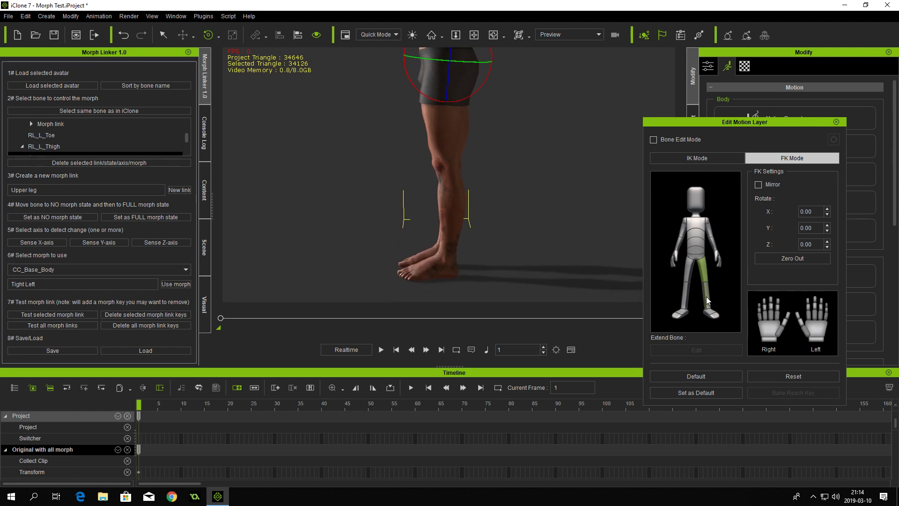
{"action": "left_click", "coordinate": [707, 297]}
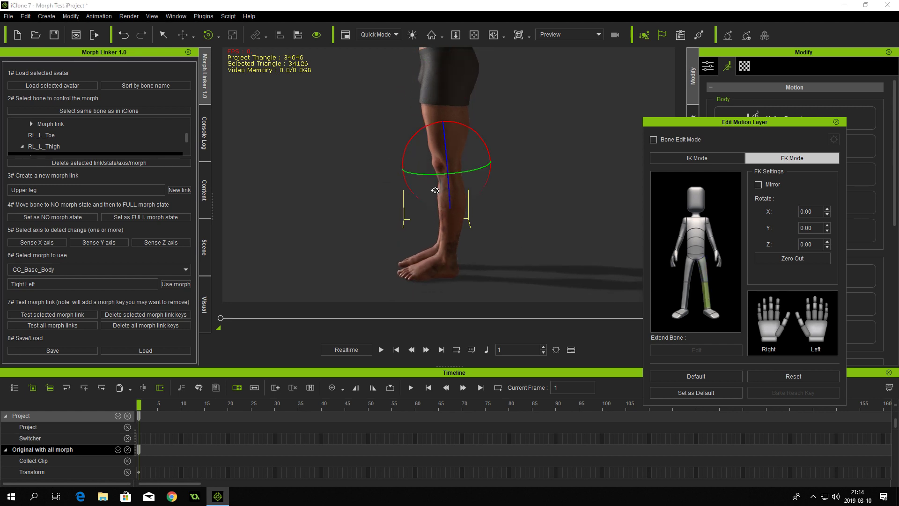
{"action": "left_click", "coordinate": [94, 110]}
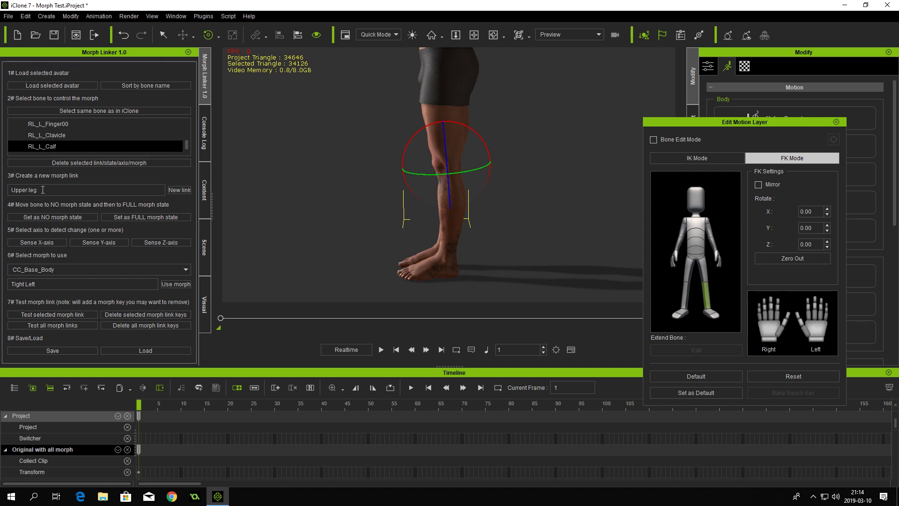
{"action": "double_click", "coordinate": [19, 190]}
{"action": "type", "text": "Lower"}
{"action": "left_click", "coordinate": [183, 189]}
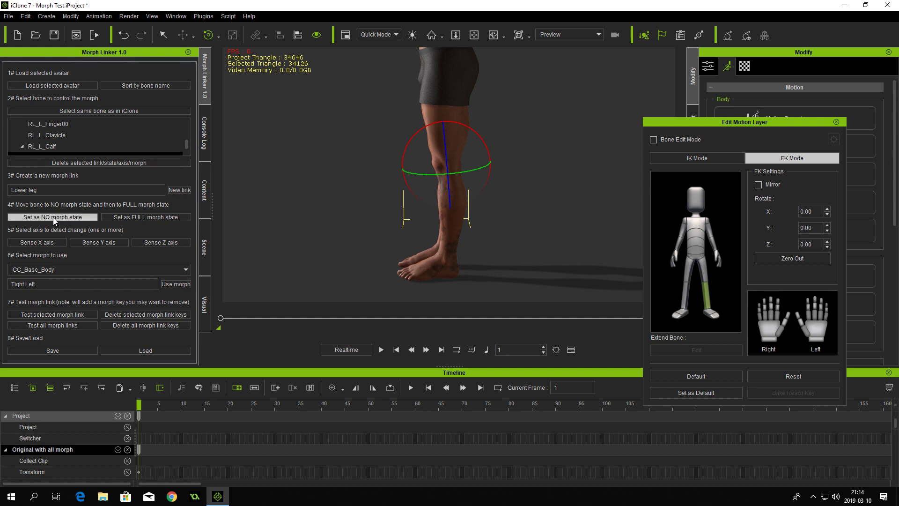
{"action": "left_click_drag", "start_coordinate": [484, 188], "coordinate": [496, 176]}
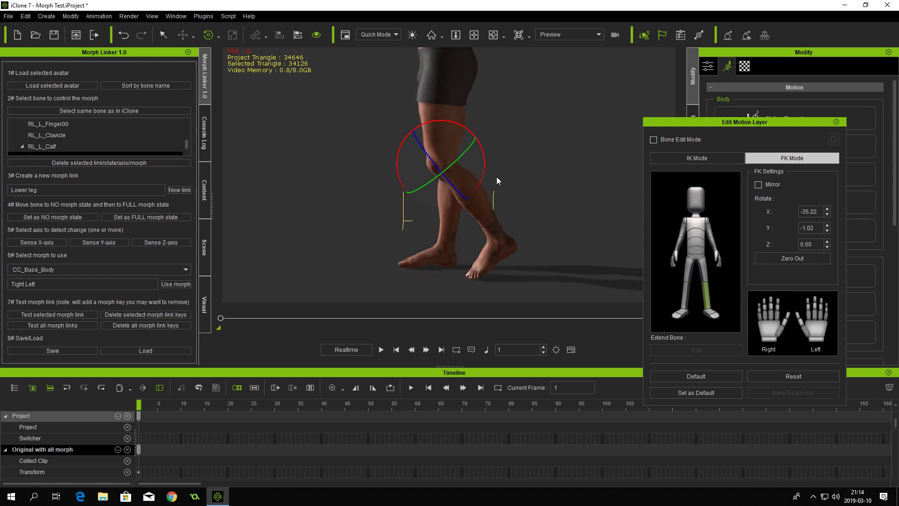
{"action": "left_click", "coordinate": [145, 216]}
Step: Reset the Tight Left morph to 0 in Morph Animator and preview the Shin Left morph
{"action": "left_click", "coordinate": [836, 122]}
{"action": "scroll", "coordinate": [705, 255], "scroll_direction": "down", "scroll_amount": 5}
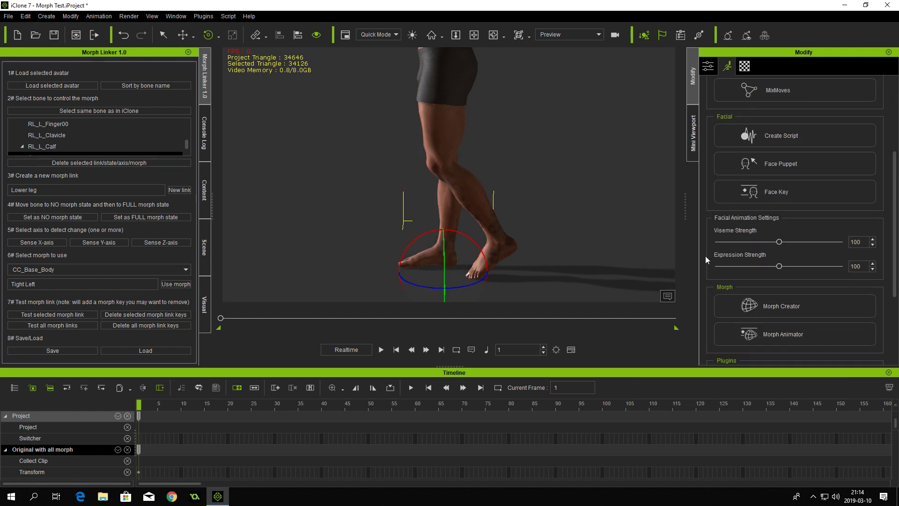
{"action": "left_click", "coordinate": [765, 251]}
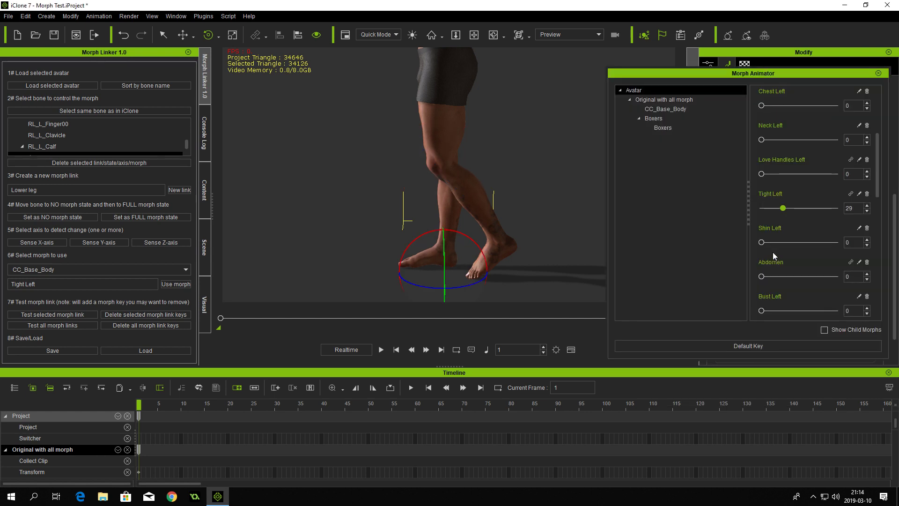
{"action": "left_click_drag", "start_coordinate": [783, 208], "coordinate": [739, 210]}
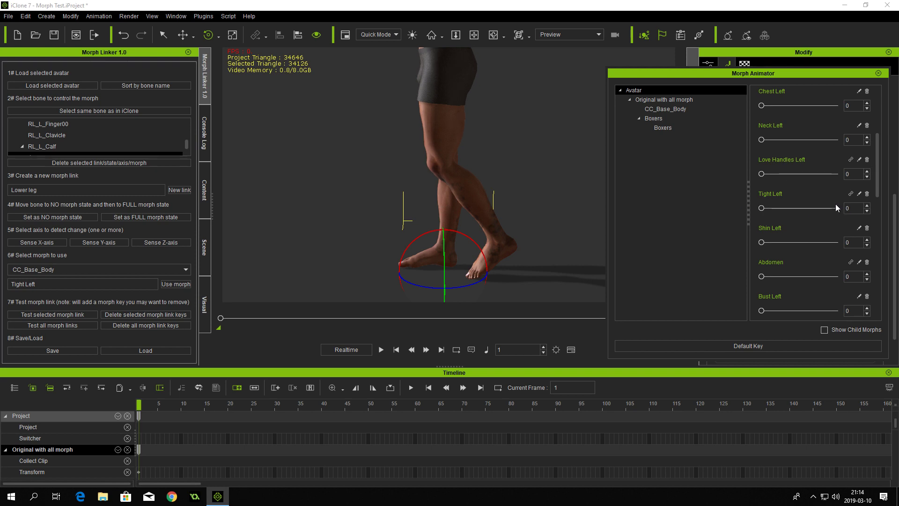
{"action": "left_click_drag", "start_coordinate": [879, 179], "coordinate": [873, 209]}
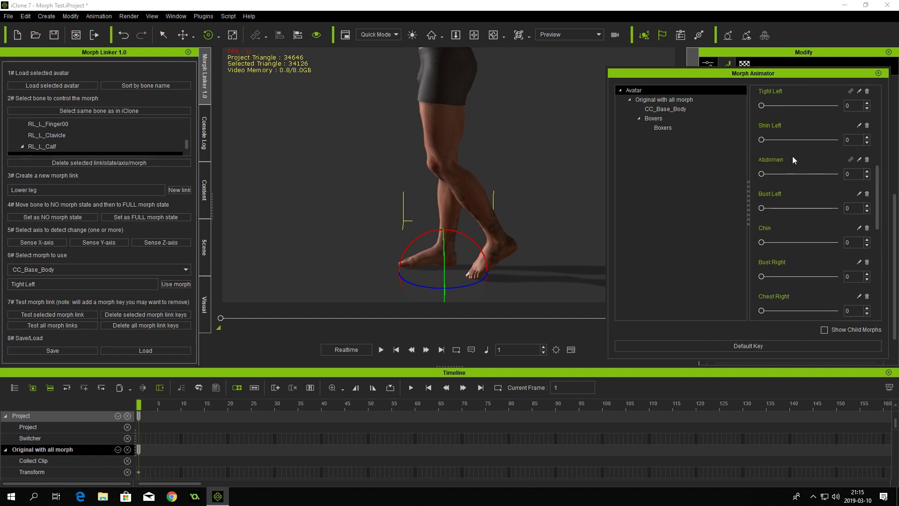
{"action": "mouse_move", "coordinate": [762, 139]}
{"action": "left_mouse_down"}
{"action": "mouse_move", "coordinate": [828, 144]}
{"action": "mouse_move", "coordinate": [752, 148]}
{"action": "left_mouse_up"}
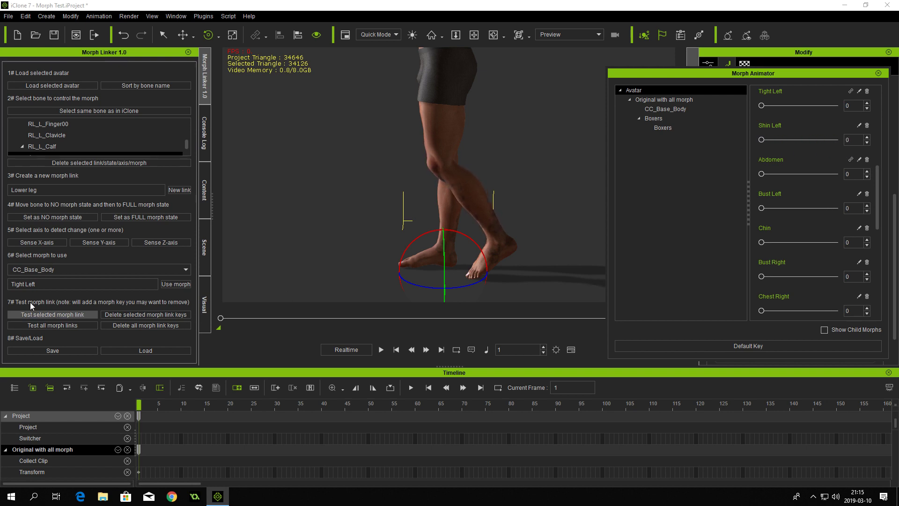
Step: Assign the Shin Left morph to the "Lower leg" link, test the link and close Morph Animator
{"action": "double_click", "coordinate": [17, 284]}
{"action": "type", "text": "Shin"}
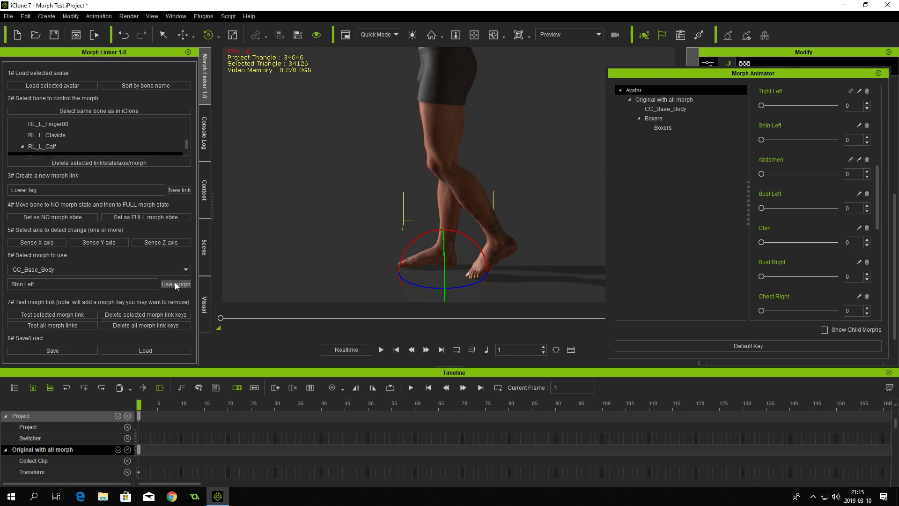
{"action": "left_click", "coordinate": [39, 314]}
{"action": "left_click", "coordinate": [736, 108]}
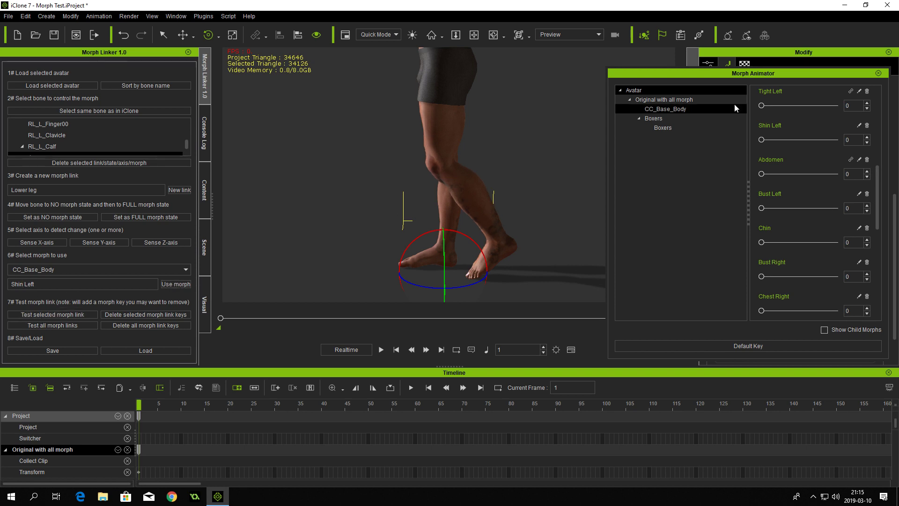
{"action": "left_click", "coordinate": [878, 73]}
Step: Test the "Lower leg" link in Edit Motion Layer with the left calf swung to about X -6.8 and with its rotation zeroed out
{"action": "scroll", "coordinate": [712, 200], "scroll_direction": "up", "scroll_amount": 5}
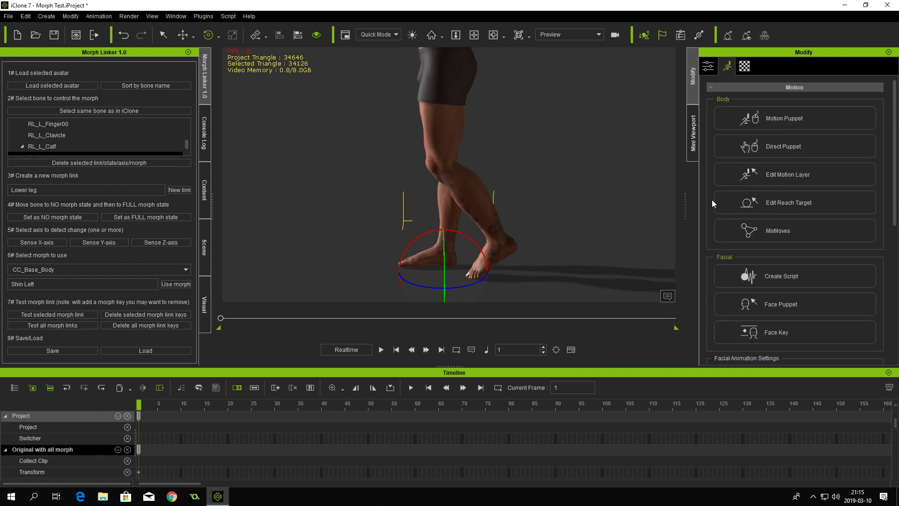
{"action": "left_click", "coordinate": [777, 174]}
{"action": "left_click", "coordinate": [708, 294]}
{"action": "left_click_drag", "start_coordinate": [487, 156], "coordinate": [482, 170]}
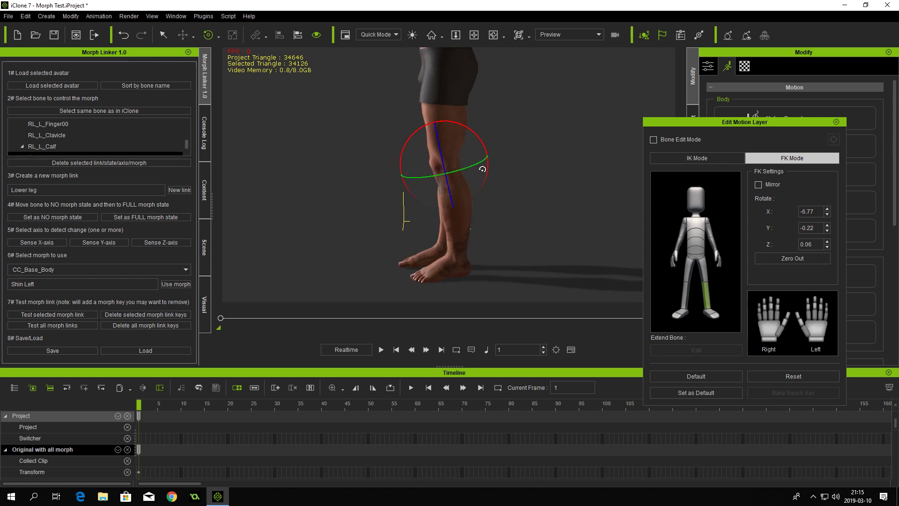
{"action": "left_click", "coordinate": [785, 260]}
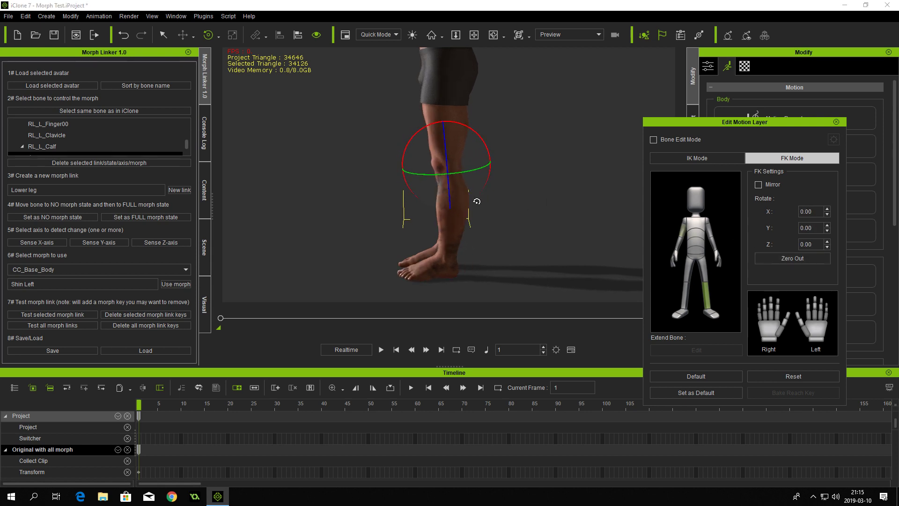
{"action": "left_click", "coordinate": [60, 313]}
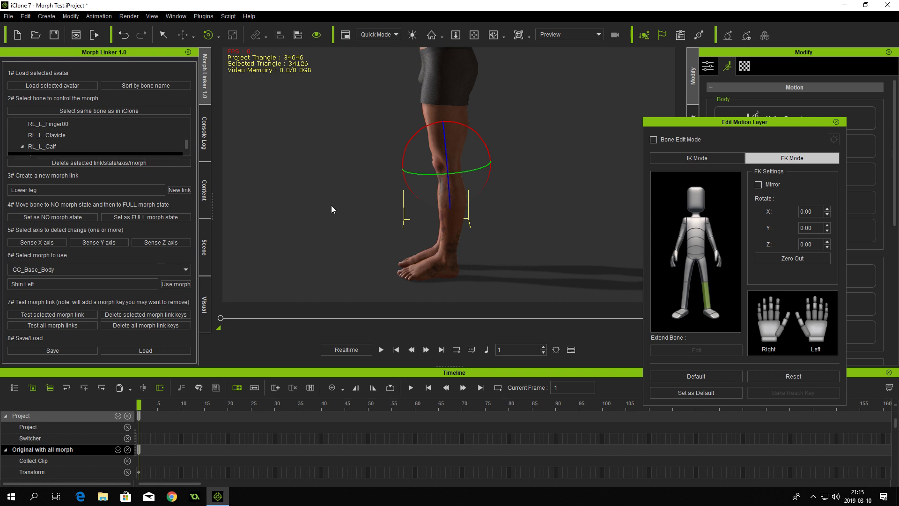
Step: Close Edit Motion Layer and save the avatar's Morph Linker data to the desktop as New Test
{"action": "left_click", "coordinate": [837, 122]}
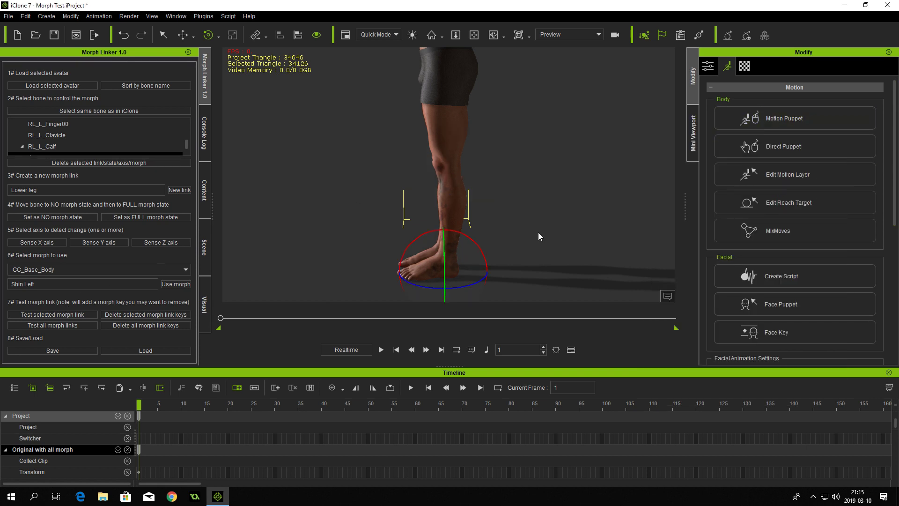
{"action": "right_click_drag", "start_coordinate": [532, 218], "coordinate": [526, 201]}
{"action": "middle_click_drag", "start_coordinate": [512, 193], "coordinate": [533, 242]}
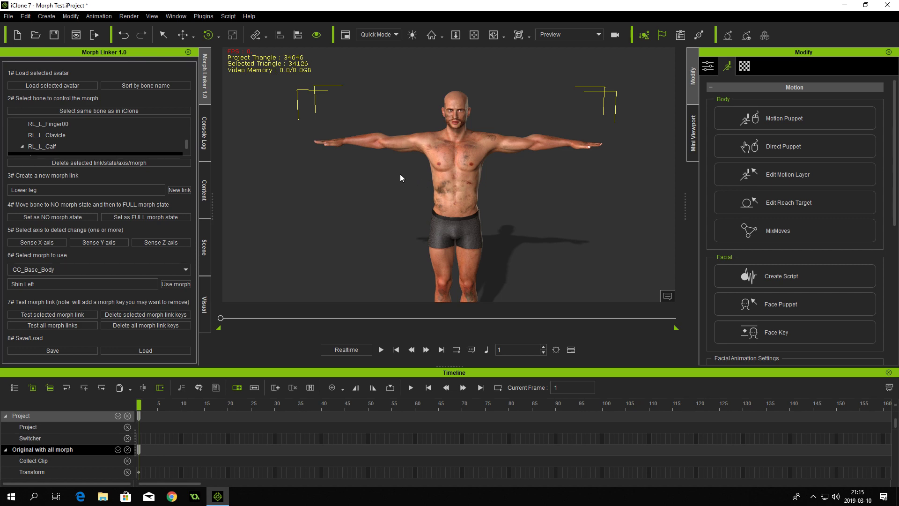
{"action": "left_click", "coordinate": [52, 351]}
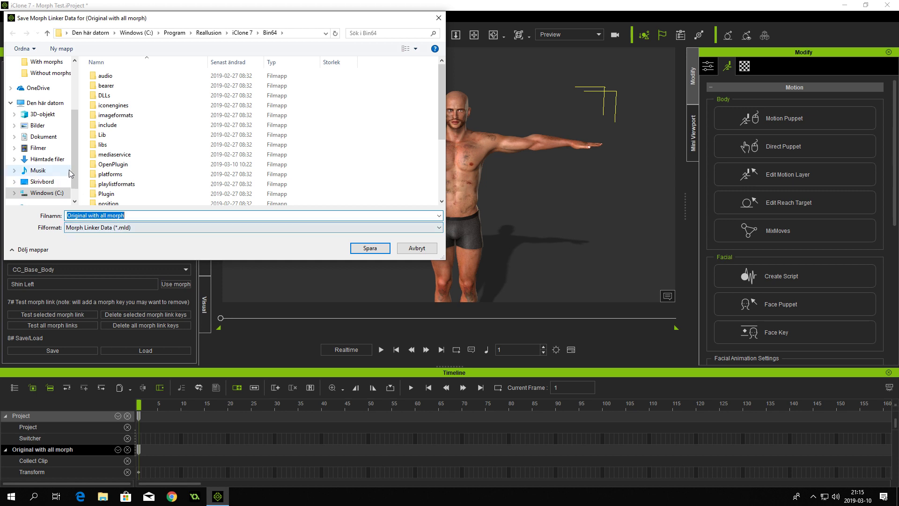
{"action": "scroll", "coordinate": [69, 169], "scroll_direction": "up", "scroll_amount": 3}
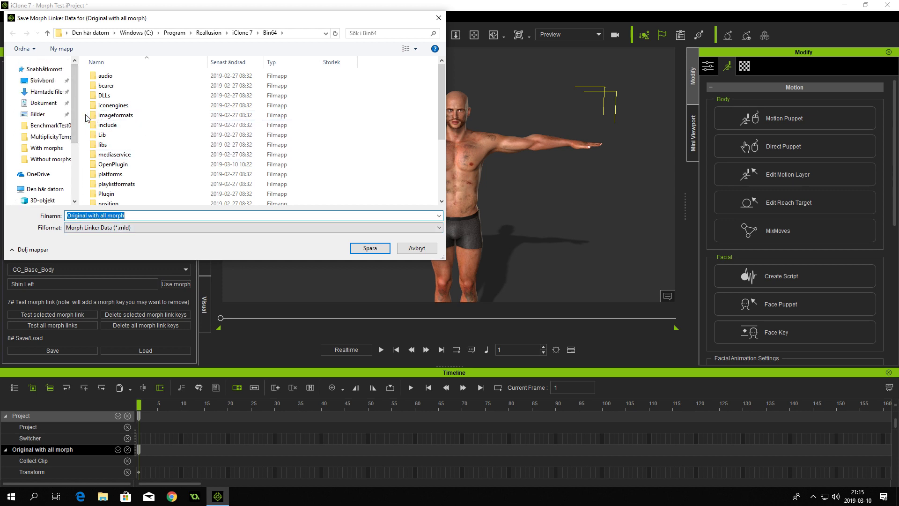
{"action": "left_click", "coordinate": [46, 82]}
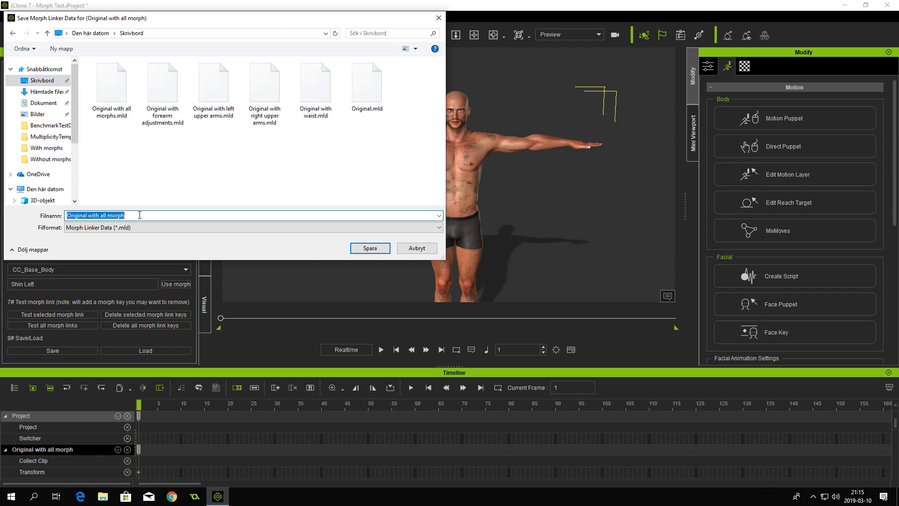
{"action": "type", "text": "New Test"}
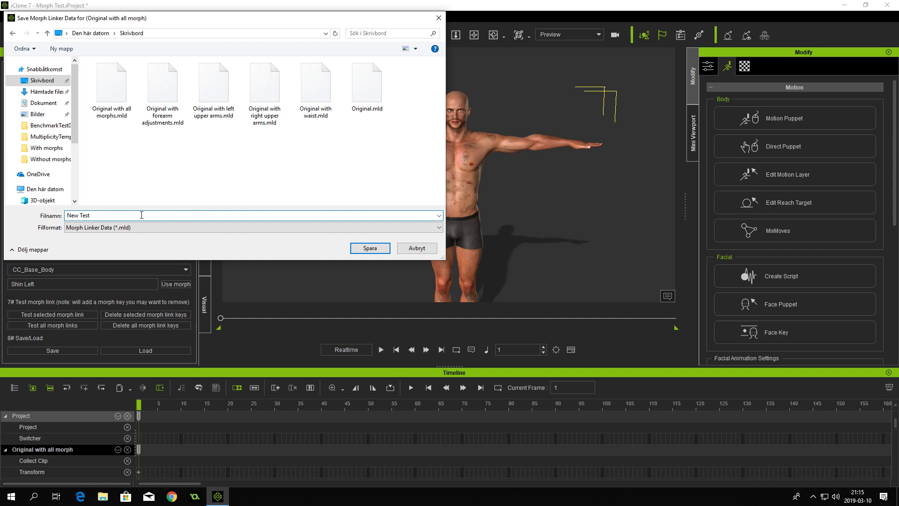
{"action": "left_click", "coordinate": [368, 250]}
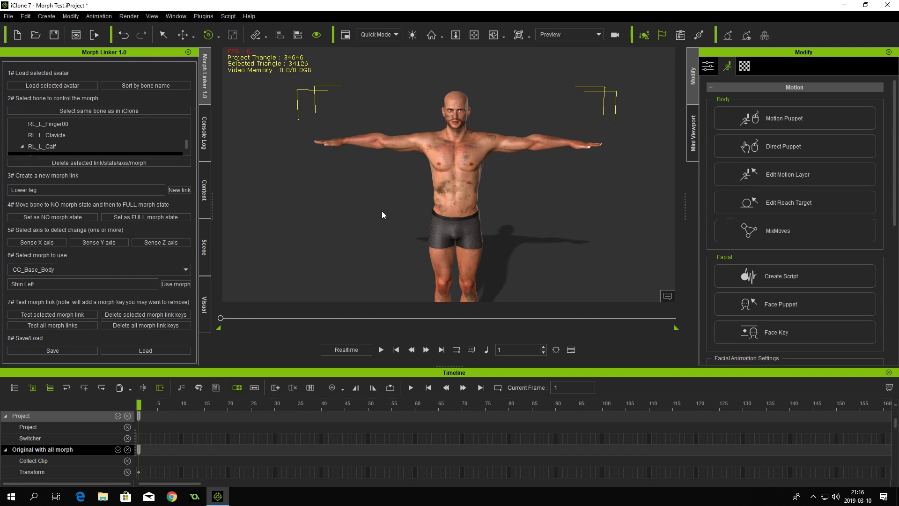
Step: Open the Morph Linker Player plugin and dock it beside Morph Linker
{"action": "left_click", "coordinate": [204, 16]}
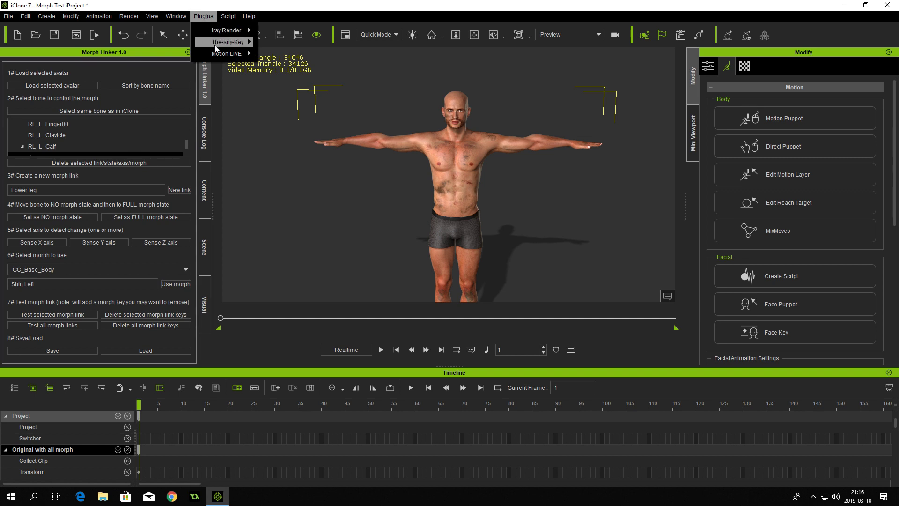
{"action": "mouse_move", "coordinate": [216, 47]}
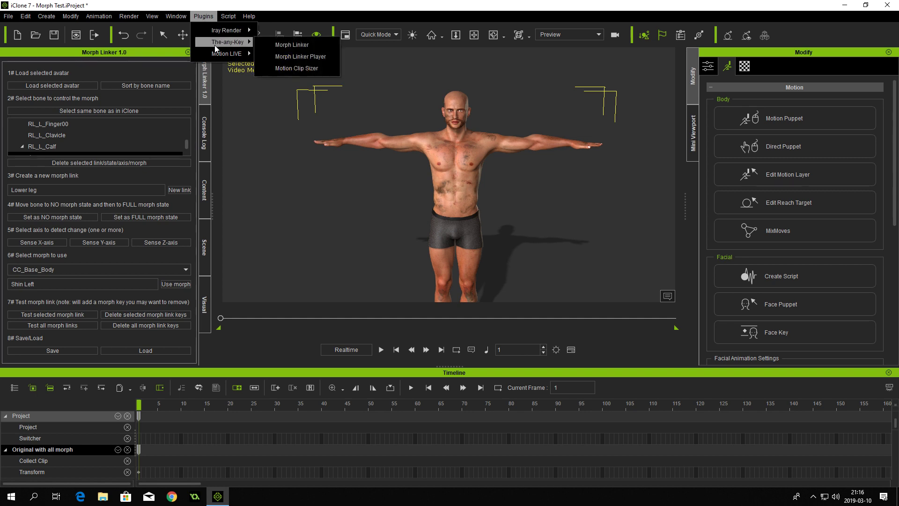
{"action": "left_click", "coordinate": [314, 57]}
{"action": "left_click_drag", "start_coordinate": [462, 146], "coordinate": [133, 122]}
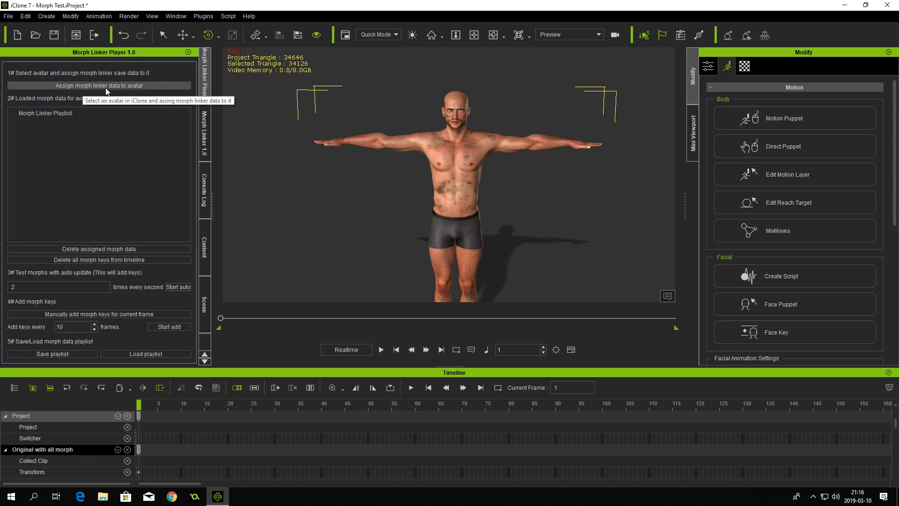
Step: Assign the New Test morph linker data from the desktop to the avatar and expand the Morph Linker Playlist
{"action": "left_click", "coordinate": [91, 86]}
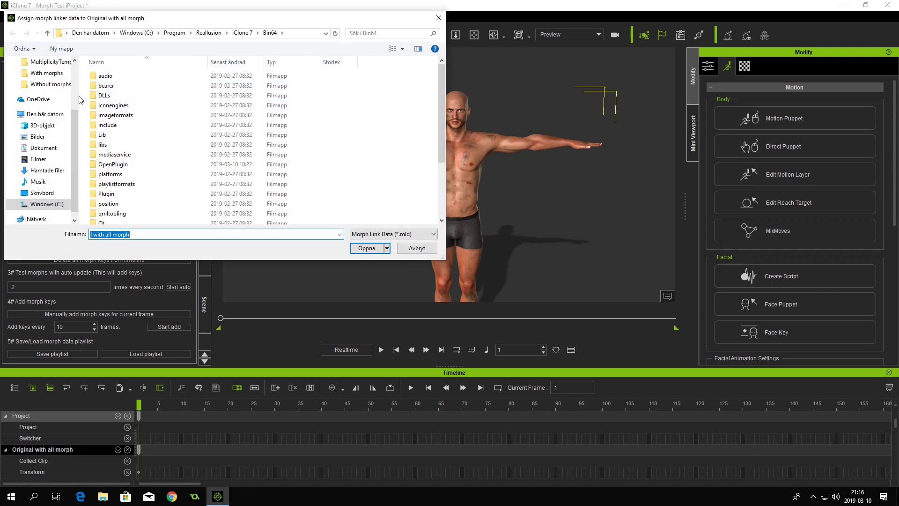
{"action": "left_click_drag", "start_coordinate": [75, 122], "coordinate": [75, 64]}
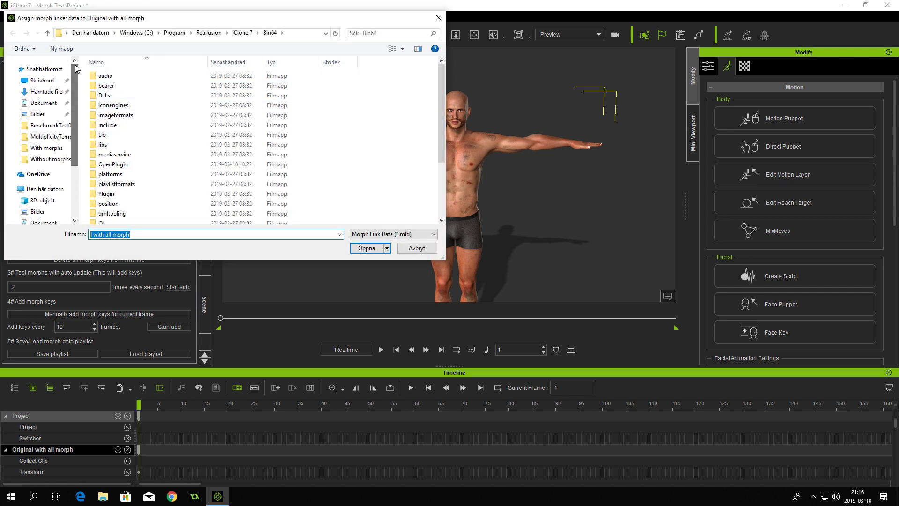
{"action": "left_click", "coordinate": [46, 104]}
{"action": "left_click", "coordinate": [42, 80]}
{"action": "left_click", "coordinate": [116, 96]}
{"action": "left_click", "coordinate": [365, 248]}
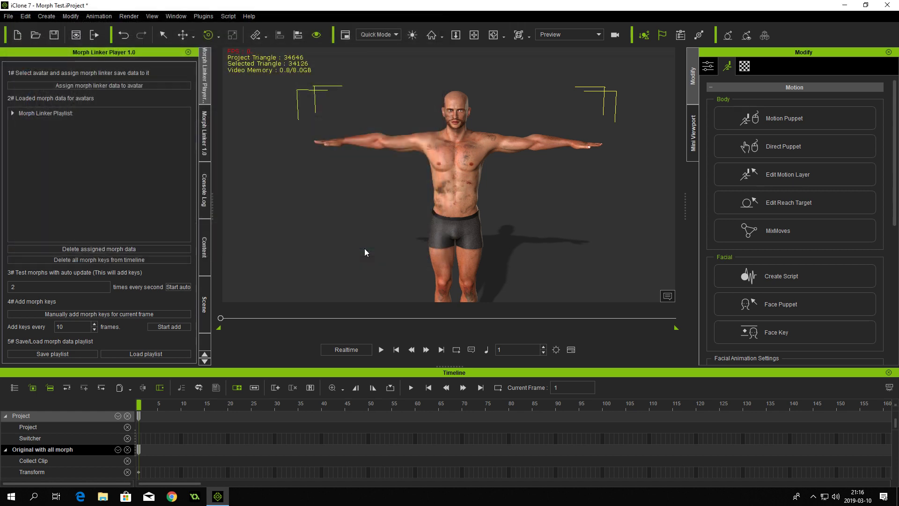
{"action": "left_click", "coordinate": [13, 115]}
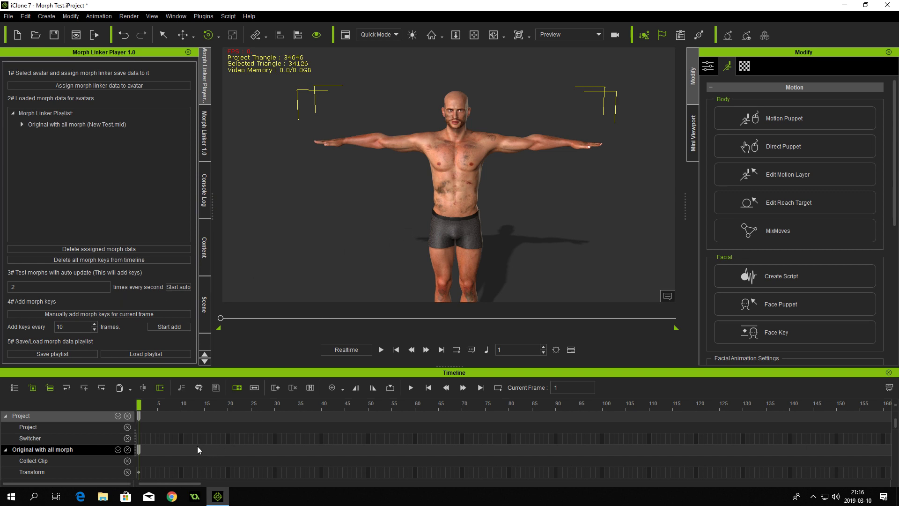
Step: Enlarge the timeline and examine the existing keys on the CC_Base_Body morph tracks
{"action": "left_click_drag", "start_coordinate": [420, 364], "coordinate": [414, 329]}
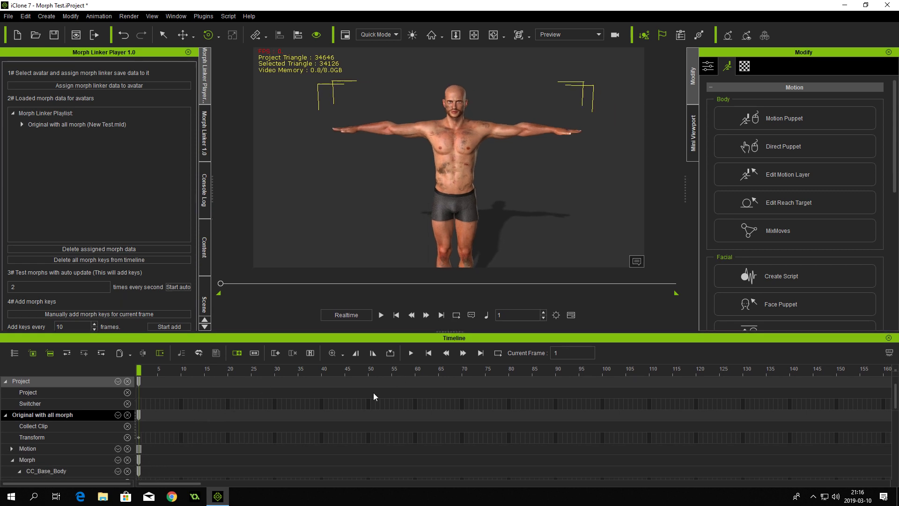
{"action": "scroll", "coordinate": [177, 438], "scroll_direction": "down", "scroll_amount": 7}
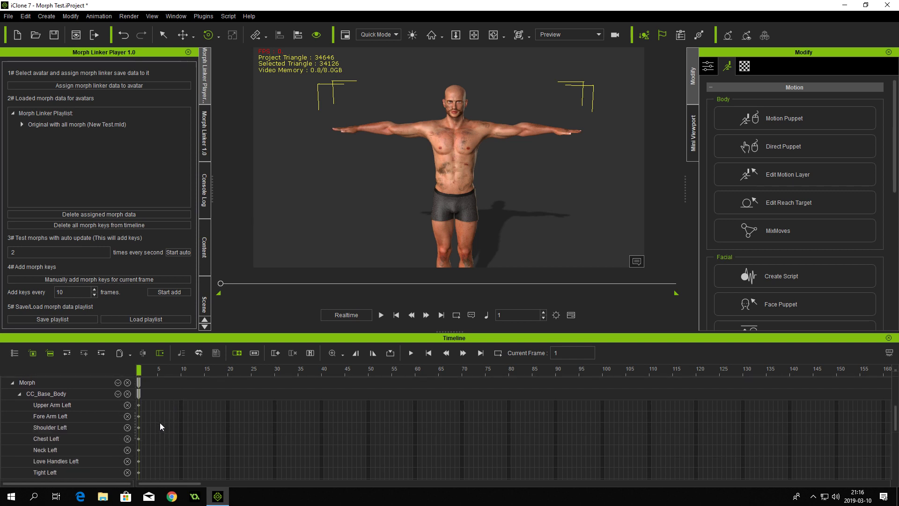
{"action": "scroll", "coordinate": [161, 421], "scroll_direction": "up", "scroll_amount": 5}
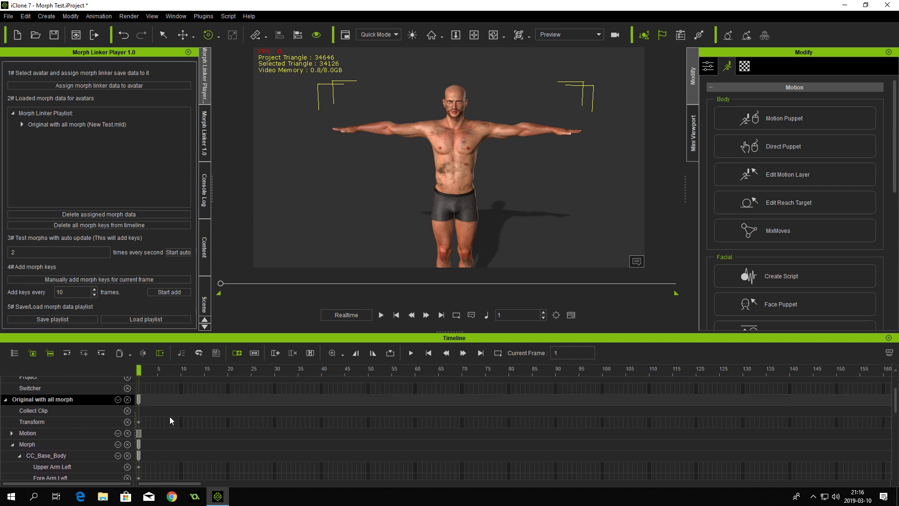
{"action": "scroll", "coordinate": [170, 417], "scroll_direction": "down", "scroll_amount": 2}
{"action": "scroll", "coordinate": [169, 417], "scroll_direction": "up", "scroll_amount": 2}
{"action": "mouse_move", "coordinate": [190, 487]}
{"action": "left_mouse_down"}
{"action": "mouse_move", "coordinate": [482, 487]}
{"action": "mouse_move", "coordinate": [190, 487]}
{"action": "left_mouse_up"}
Step: Apply the standing Idle and Walk MixMoves motions from the 00_Female (CC) profile to the avatar and return to the timeline's start
{"action": "scroll", "coordinate": [317, 227], "scroll_direction": "down", "scroll_amount": 3}
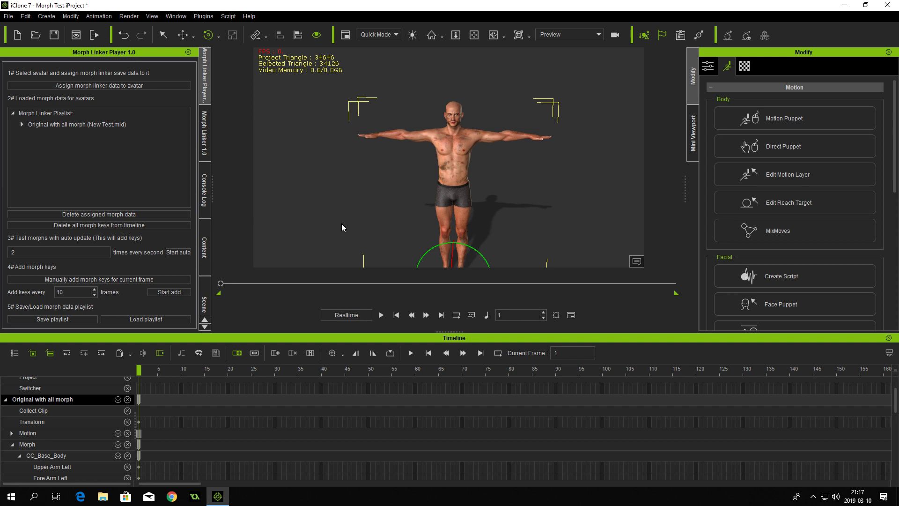
{"action": "middle_click_drag", "start_coordinate": [341, 223], "coordinate": [339, 199]}
{"action": "scroll", "coordinate": [343, 183], "scroll_direction": "down", "scroll_amount": 2}
{"action": "scroll", "coordinate": [343, 183], "scroll_direction": "down", "scroll_amount": 1}
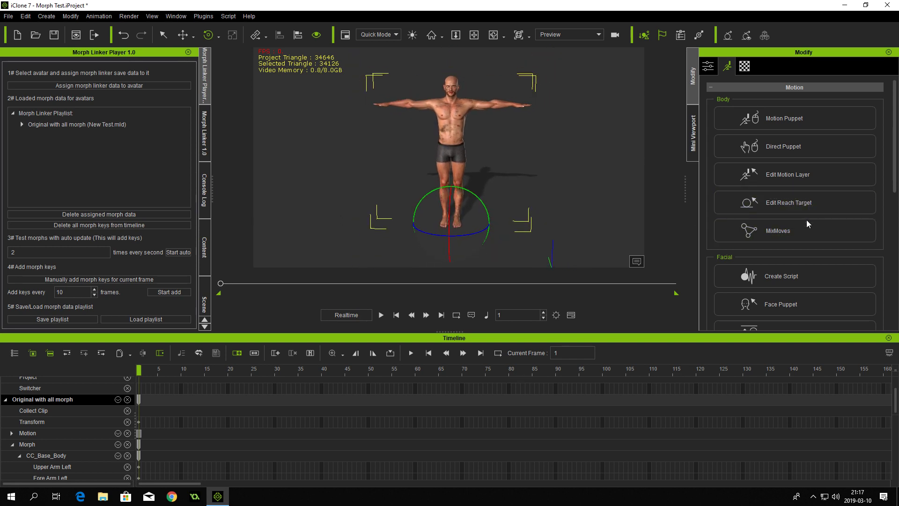
{"action": "left_click", "coordinate": [776, 232]}
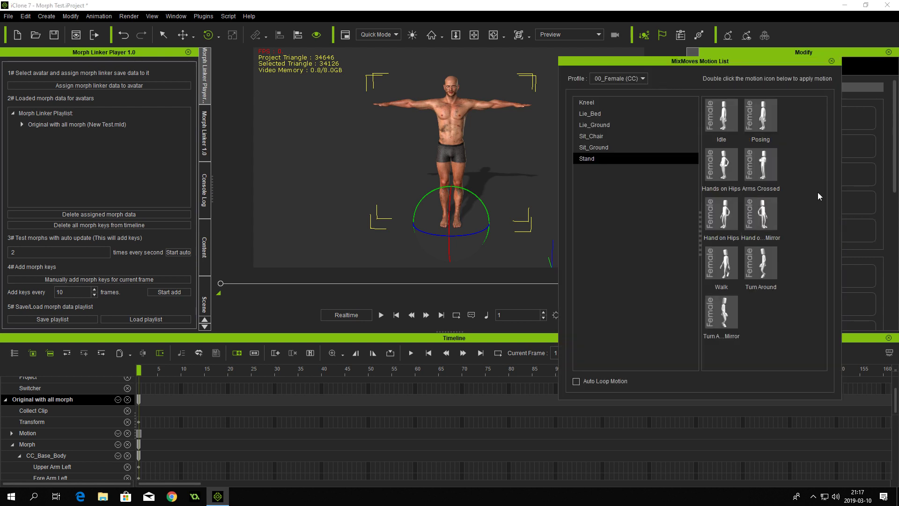
{"action": "double_click", "coordinate": [723, 120]}
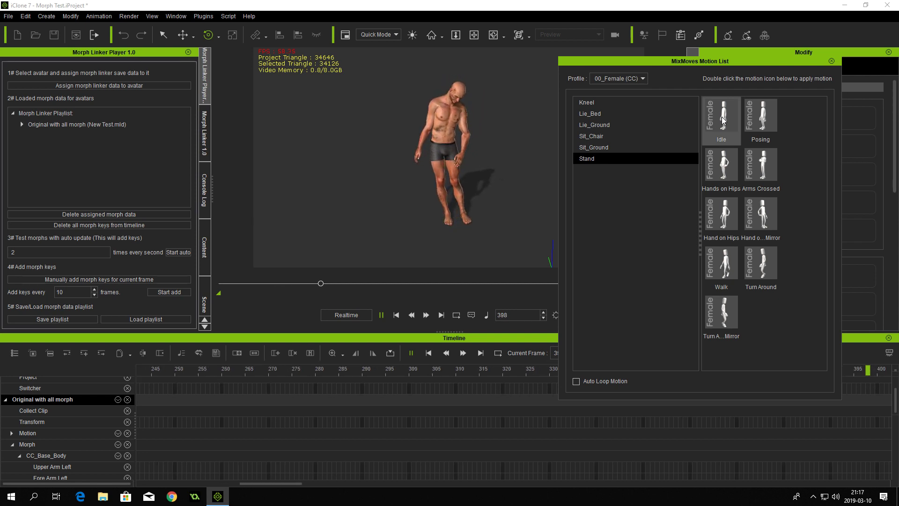
{"action": "double_click", "coordinate": [724, 121]}
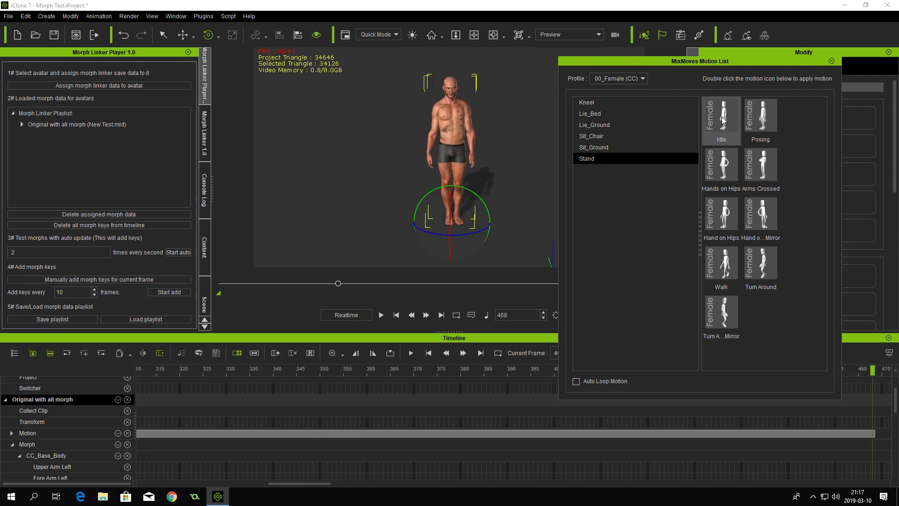
{"action": "double_click", "coordinate": [721, 262]}
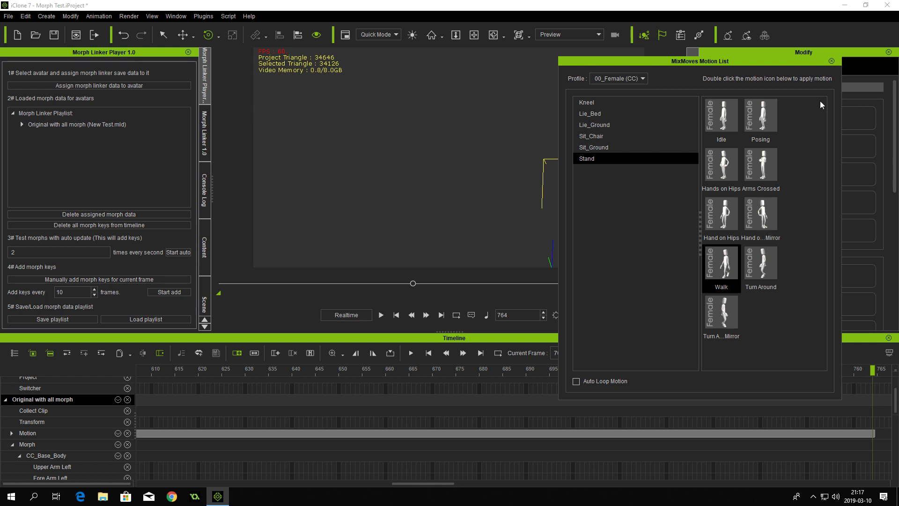
{"action": "left_click", "coordinate": [831, 61]}
{"action": "left_click_drag", "start_coordinate": [434, 481], "coordinate": [176, 483]}
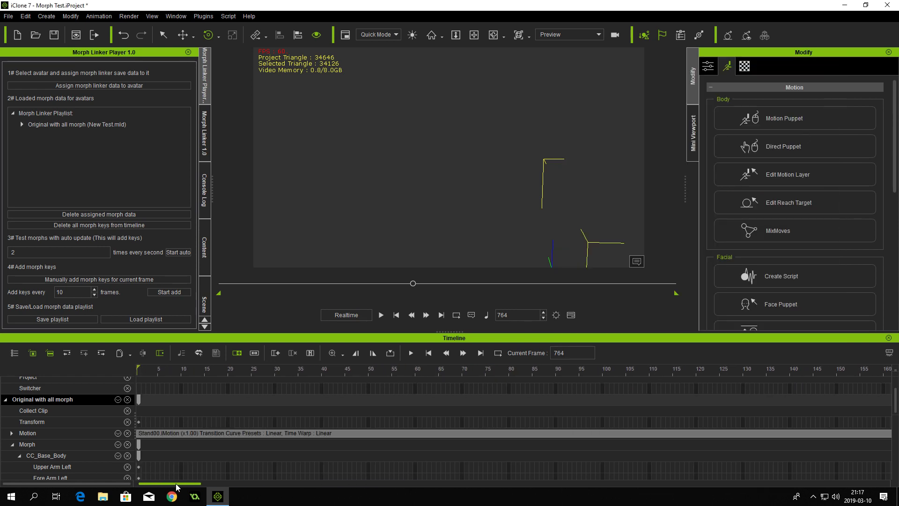
Step: Add morph keys every 10 frames to the avatar's motion, starting at frame 184 and stopping at frame 714
{"action": "left_click", "coordinate": [141, 370]}
{"action": "left_click_drag", "start_coordinate": [141, 370], "coordinate": [668, 370]}
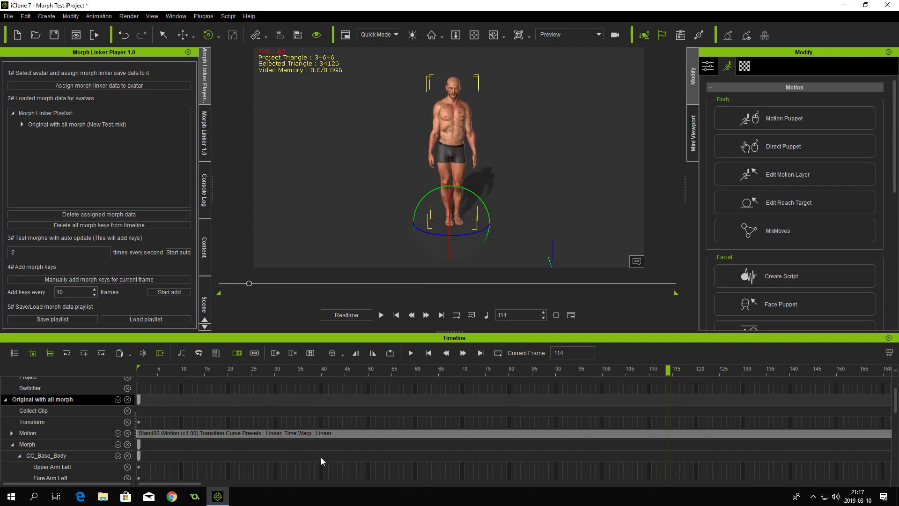
{"action": "left_click_drag", "start_coordinate": [160, 483], "coordinate": [212, 484]}
{"action": "left_click_drag", "start_coordinate": [263, 369], "coordinate": [696, 370]}
{"action": "left_click_drag", "start_coordinate": [230, 483], "coordinate": [284, 483]}
{"action": "left_click_drag", "start_coordinate": [327, 371], "coordinate": [543, 370]}
{"action": "left_click_drag", "start_coordinate": [298, 283], "coordinate": [267, 284]}
{"action": "left_click_drag", "start_coordinate": [271, 483], "coordinate": [236, 481]}
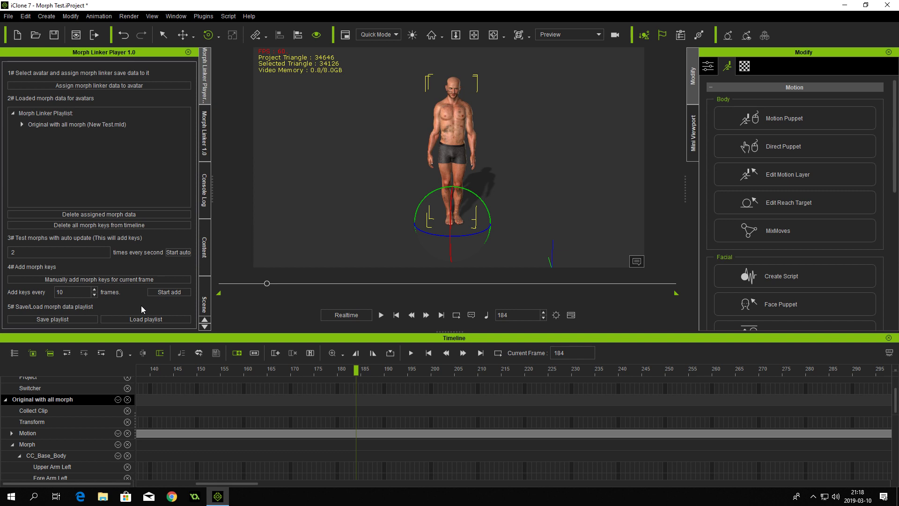
{"action": "left_click", "coordinate": [169, 292]}
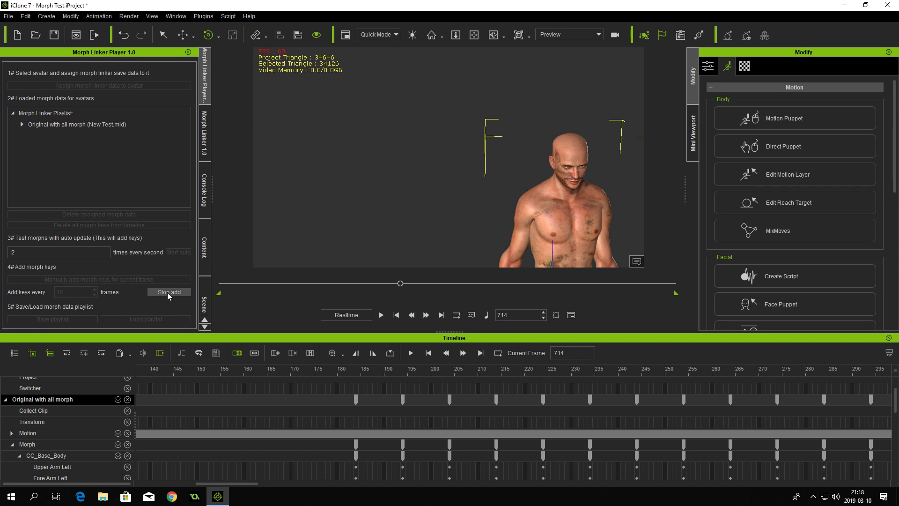
{"action": "left_click", "coordinate": [168, 292]}
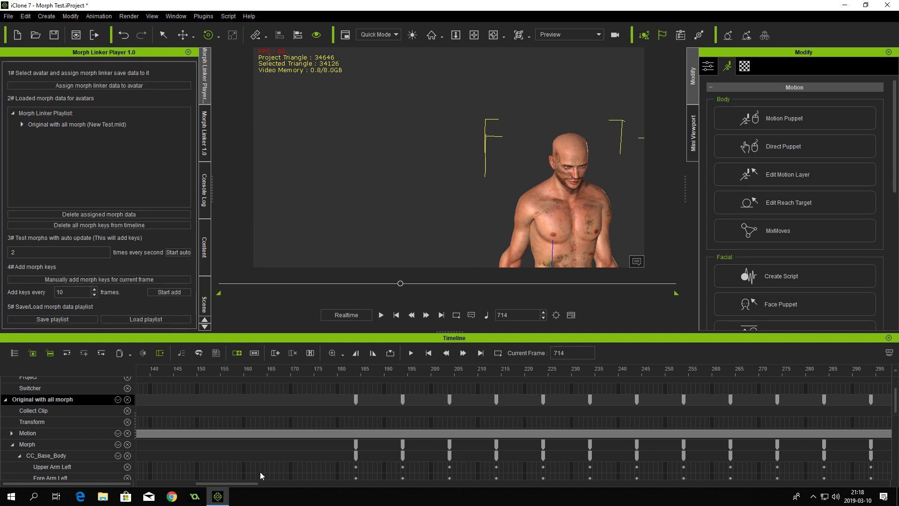
Step: Play the keyed animation from frame 184 to watch the morphs on the idle motion
{"action": "left_click", "coordinate": [355, 370]}
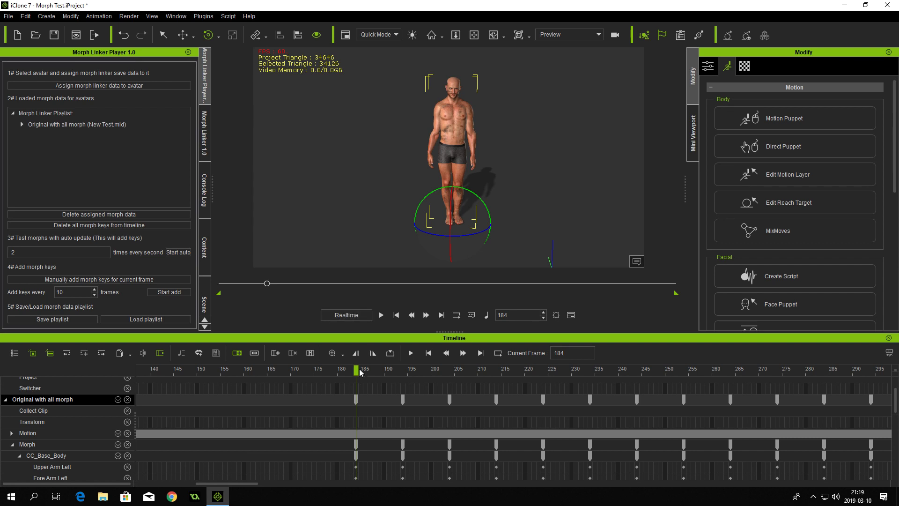
{"action": "left_click", "coordinate": [411, 352]}
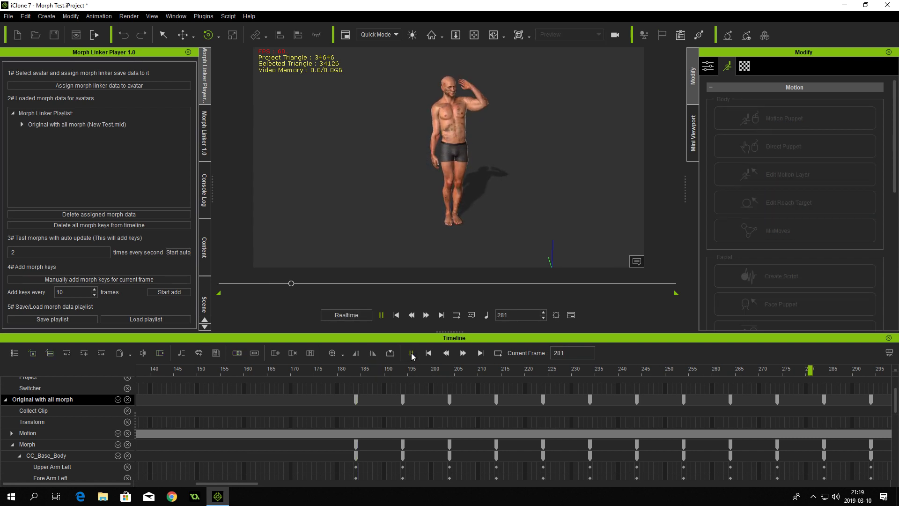
{"action": "left_click", "coordinate": [411, 353]}
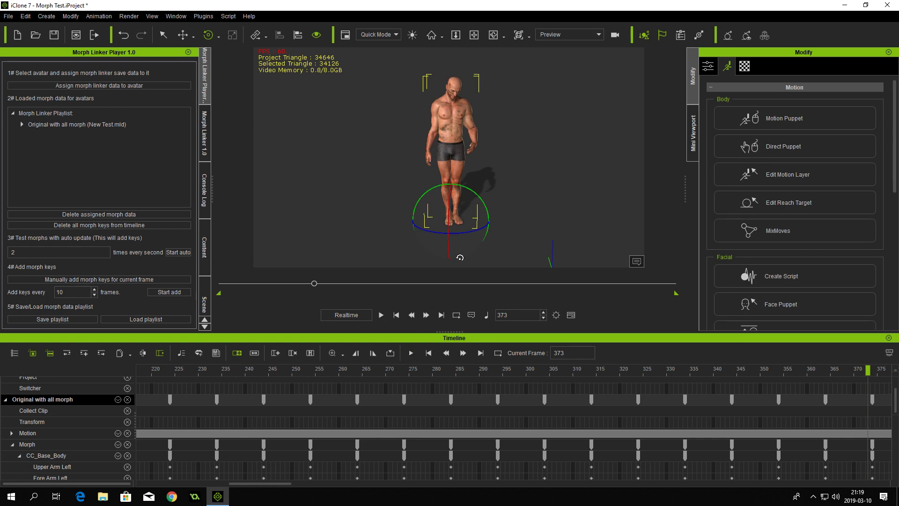
Step: Open Morph Animator and replay the animation from frame 184 while watching the morph sliders
{"action": "left_click_drag", "start_coordinate": [896, 162], "coordinate": [895, 221]}
{"action": "left_click", "coordinate": [793, 238]}
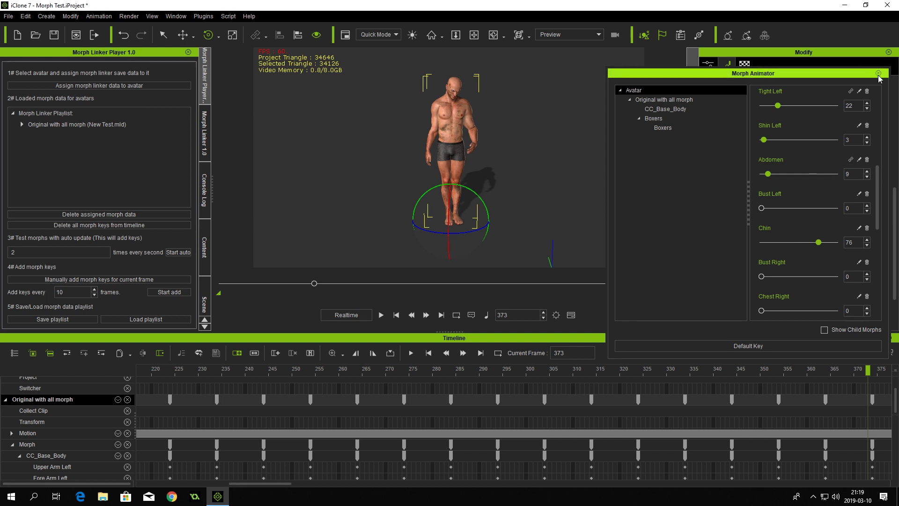
{"action": "left_click_drag", "start_coordinate": [274, 482], "coordinate": [247, 483]}
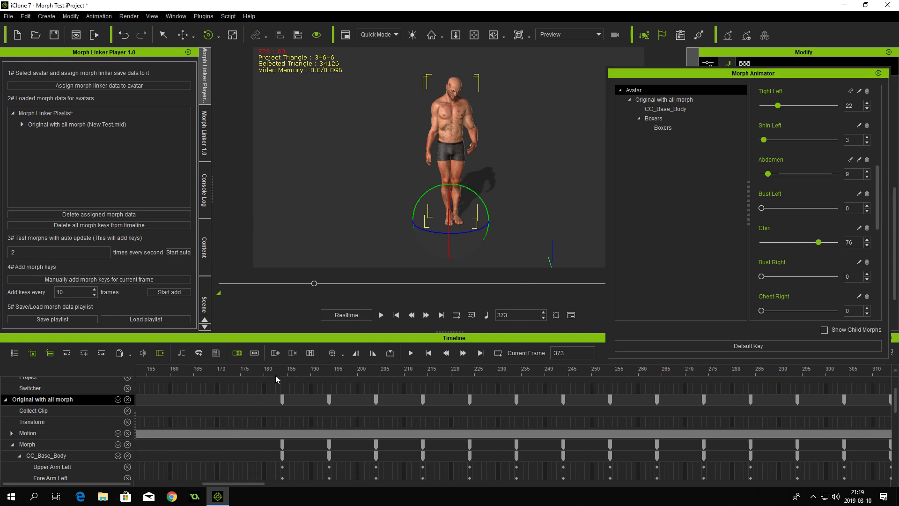
{"action": "left_click", "coordinate": [275, 375]}
{"action": "left_click", "coordinate": [410, 353]}
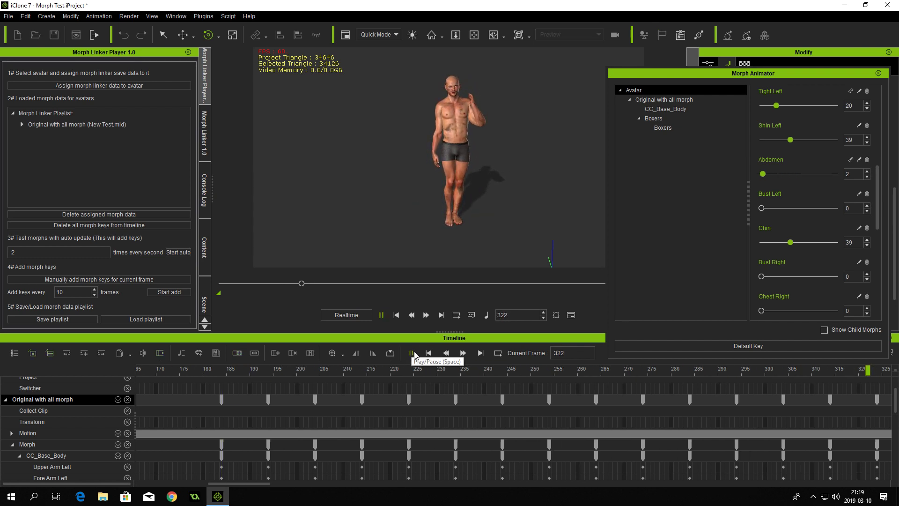
{"action": "left_click", "coordinate": [411, 354]}
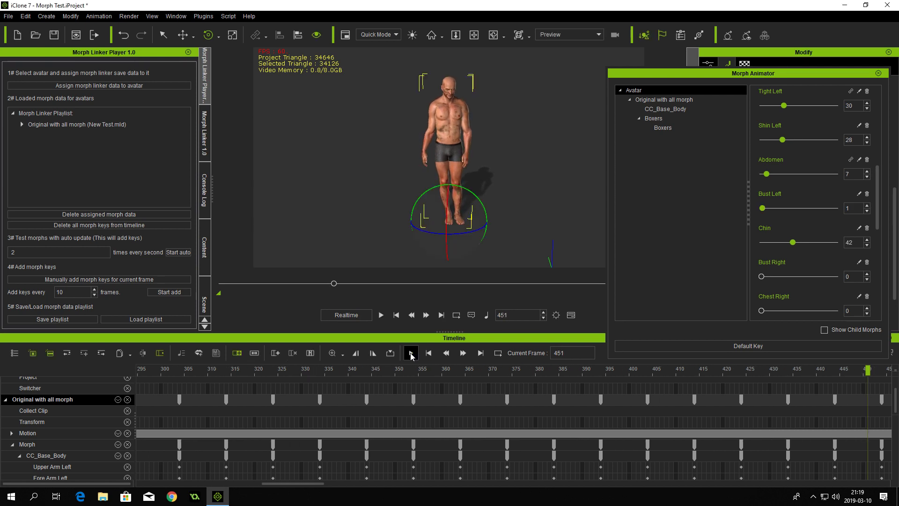
Step: Replay from frame 184 into the walk and inspect the avatar from the side alongside the CC_Base_Body morph values
{"action": "left_click_drag", "start_coordinate": [285, 483], "coordinate": [224, 481]}
{"action": "left_click", "coordinate": [277, 370]}
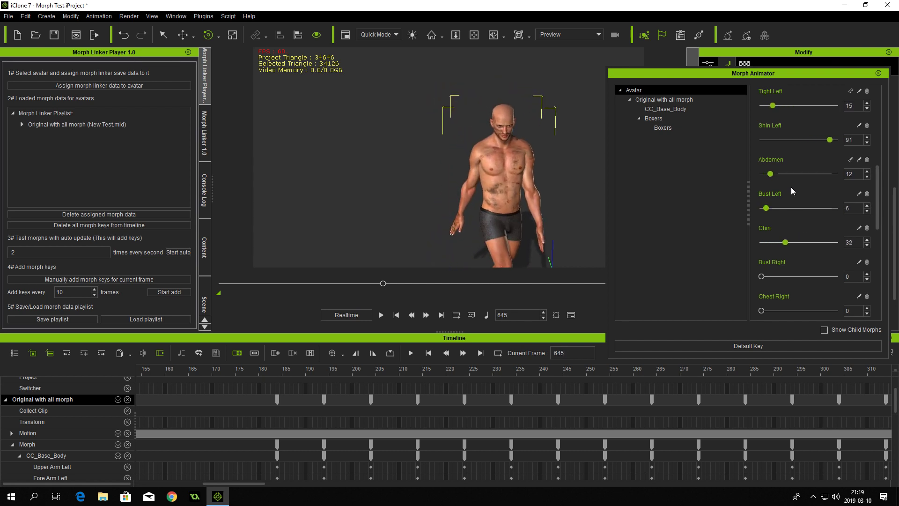
{"action": "left_click_drag", "start_coordinate": [555, 229], "coordinate": [377, 195]}
{"action": "right_click_drag", "start_coordinate": [377, 196], "coordinate": [394, 210]}
{"action": "left_click_drag", "start_coordinate": [393, 211], "coordinate": [473, 203]}
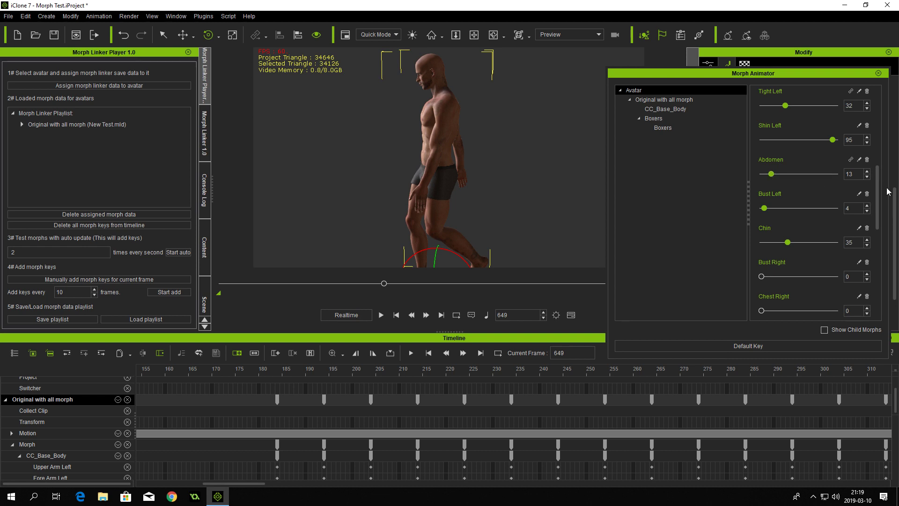
{"action": "left_click_drag", "start_coordinate": [879, 195], "coordinate": [878, 112]}
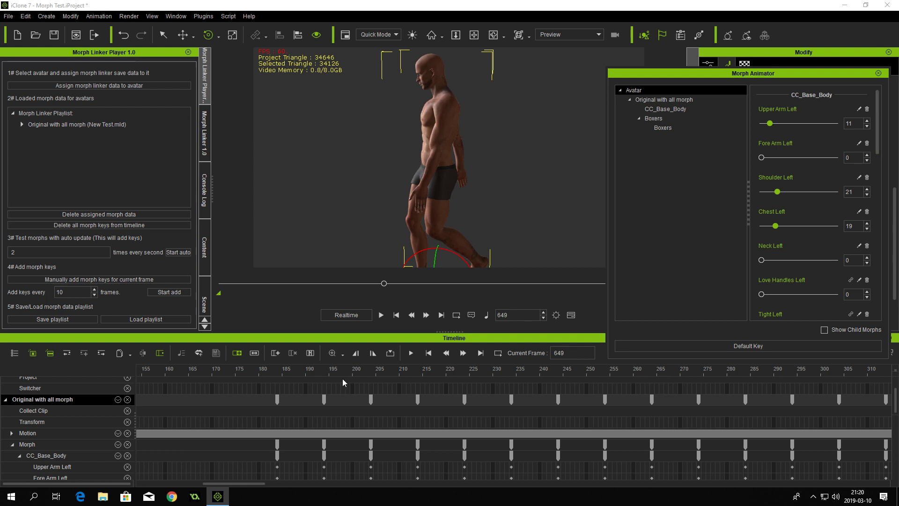
Step: Step frame by frame forward and back through the walk to examine how the body morphs change, ending at frame 625
{"action": "left_click", "coordinate": [511, 336]}
{"action": "key", "text": "Right"}
{"action": "key", "text": "Right"}
{"action": "key", "text": "Right"}
{"action": "key", "text": "Right"}
{"action": "key", "text": "Right"}
{"action": "key", "text": "Right"}
{"action": "key", "text": "Right"}
{"action": "key", "text": "Right"}
{"action": "key", "text": "Right"}
{"action": "key", "text": "Right"}
{"action": "key", "text": "Right"}
{"action": "key", "text": "Right"}
{"action": "key", "text": "Right"}
{"action": "key", "text": "Right"}
{"action": "key", "text": "Right"}
{"action": "key", "text": "Right"}
{"action": "key", "text": "Right"}
{"action": "key", "text": "Right"}
{"action": "key", "text": "Right"}
{"action": "key", "text": "Right"}
{"action": "key", "text": "Right"}
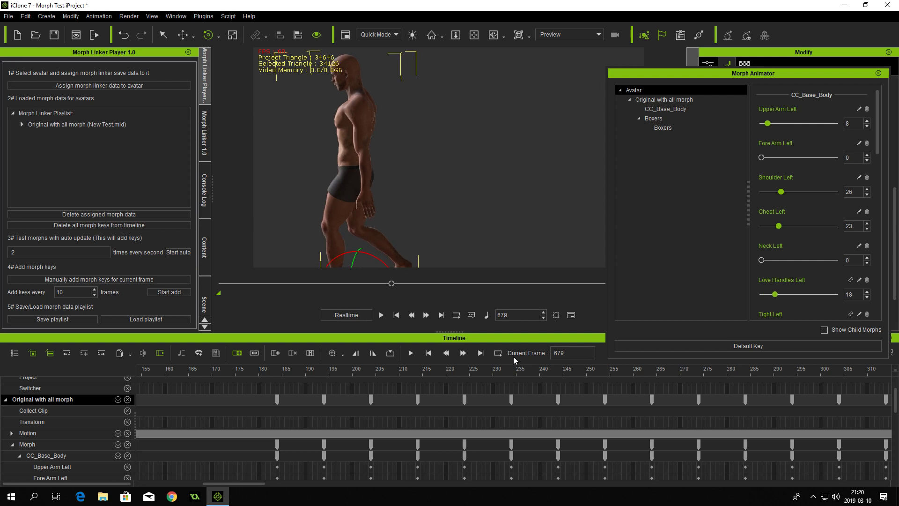
{"action": "key", "text": "Right"}
{"action": "key", "text": "Right"}
{"action": "key", "text": "Right"}
{"action": "key", "text": "Right"}
{"action": "key", "text": "Right"}
{"action": "key", "text": "Right"}
{"action": "key", "text": "Right"}
{"action": "key", "text": "Right"}
{"action": "key", "text": "Right"}
{"action": "key", "text": "Right"}
{"action": "key", "text": "Right"}
{"action": "key", "text": "Right"}
{"action": "key", "text": "Right"}
{"action": "key", "text": "Right"}
{"action": "key", "text": "Right"}
{"action": "key", "text": "Right"}
{"action": "key", "text": "Right"}
{"action": "key", "text": "Right"}
{"action": "key", "text": "Right"}
{"action": "key", "text": "Left"}
{"action": "key", "text": "Left"}
{"action": "key", "text": "Left"}
{"action": "key", "text": "Left"}
{"action": "key", "text": "Left"}
{"action": "key", "text": "Left"}
{"action": "key", "text": "Left"}
{"action": "key", "text": "Left"}
{"action": "key", "text": "Left"}
{"action": "key", "text": "Left"}
{"action": "key", "text": "Left"}
{"action": "key", "text": "Left"}
{"action": "key", "text": "Left"}
{"action": "key", "text": "Left"}
{"action": "key", "text": "Left"}
{"action": "key", "text": "Left"}
{"action": "key", "text": "Left"}
{"action": "key", "text": "Left"}
{"action": "key", "text": "Left"}
{"action": "key", "text": "Left"}
{"action": "key", "text": "Left"}
{"action": "key", "text": "Left"}
{"action": "key", "text": "Left"}
{"action": "key", "text": "Left"}
{"action": "key", "text": "Left"}
{"action": "key", "text": "Left"}
{"action": "key", "text": "Left"}
{"action": "key", "text": "Left"}
{"action": "key", "text": "Left"}
{"action": "key", "text": "Left"}
{"action": "key", "text": "Left"}
{"action": "key", "text": "Left"}
{"action": "key", "text": "Left"}
{"action": "key", "text": "Left"}
{"action": "key", "text": "Left"}
{"action": "key", "text": "Left"}
{"action": "key", "text": "Left"}
{"action": "key", "text": "Left"}
{"action": "key", "text": "Left"}
{"action": "key", "text": "Left"}
{"action": "key", "text": "Left"}
{"action": "key", "text": "Left"}
{"action": "key", "text": "Left"}
{"action": "key", "text": "Left"}
{"action": "key", "text": "Left"}
{"action": "key", "text": "Left"}
{"action": "key", "text": "Left"}
{"action": "key", "text": "Left"}
{"action": "key", "text": "Left"}
{"action": "key", "text": "Left"}
{"action": "key", "text": "Left"}
{"action": "key", "text": "Left"}
{"action": "key", "text": "Left"}
{"action": "key", "text": "Left"}
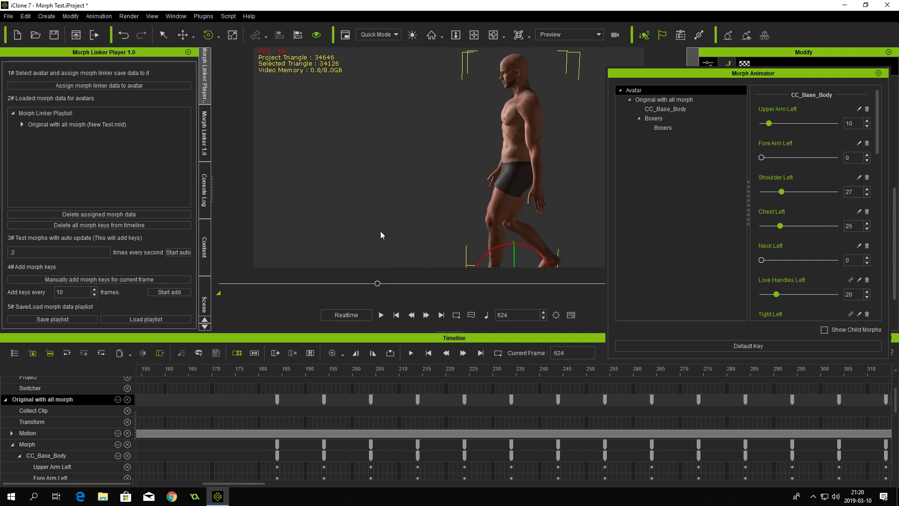
{"action": "key", "text": "Right"}
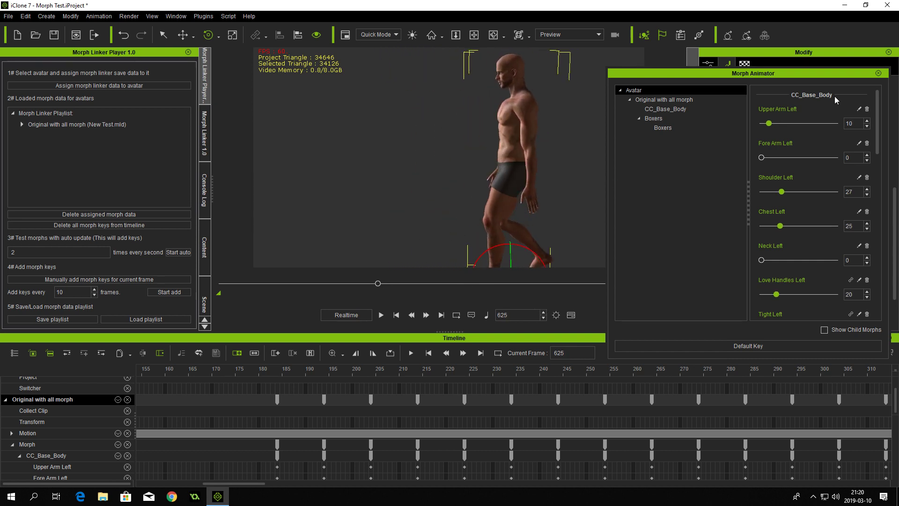
Step: Close Morph Animator and review the generated keys on the CC_Base_Body morph tracks
{"action": "left_click", "coordinate": [878, 74]}
{"action": "scroll", "coordinate": [520, 426], "scroll_direction": "down", "scroll_amount": 6}
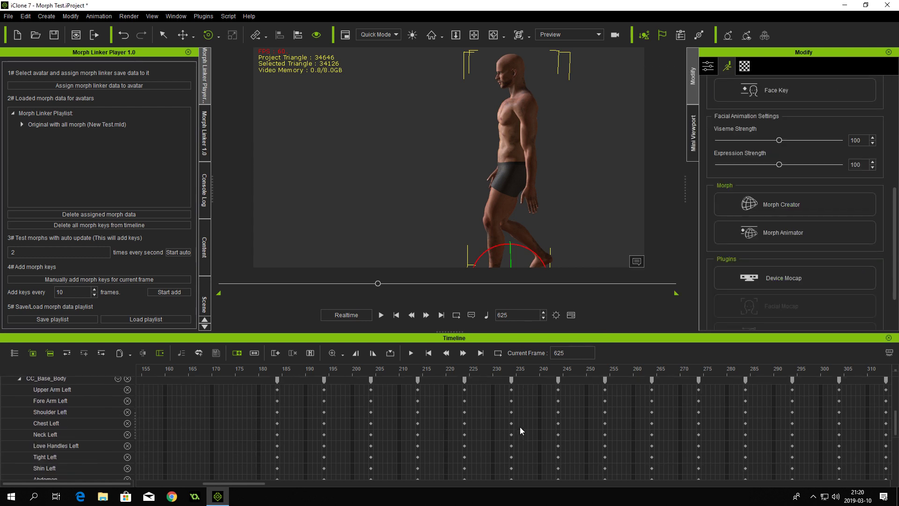
{"action": "scroll", "coordinate": [514, 409], "scroll_direction": "up", "scroll_amount": 6}
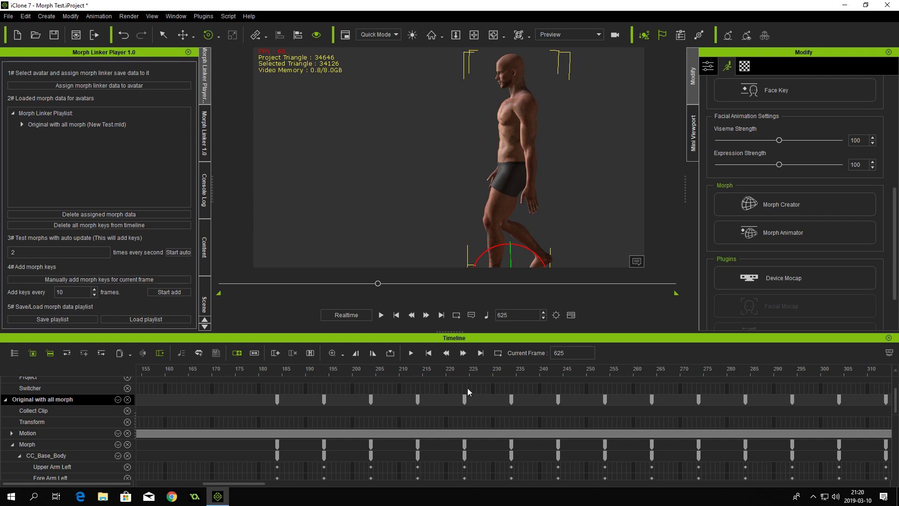
{"action": "scroll", "coordinate": [467, 388], "scroll_direction": "down", "scroll_amount": 2}
{"action": "scroll", "coordinate": [468, 386], "scroll_direction": "up", "scroll_amount": 3}
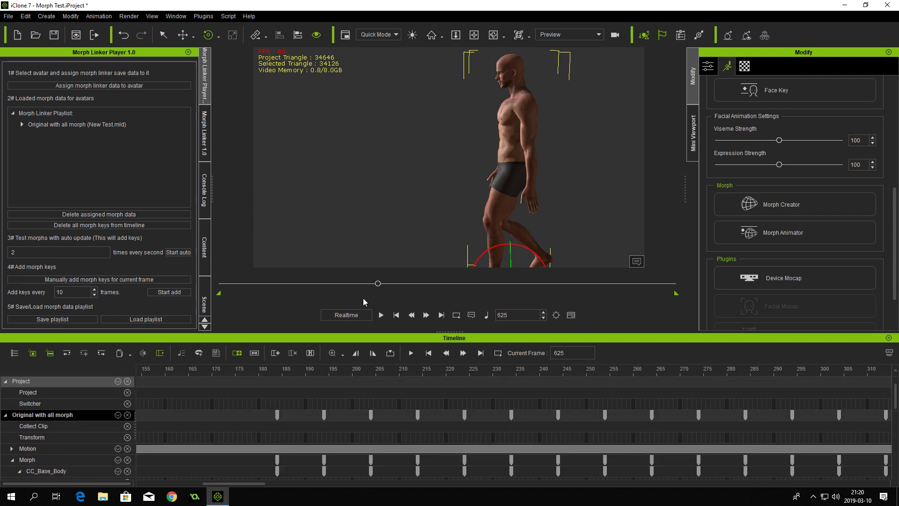
Step: Mark the keyed range from frame 184 to 714 on the avatar's Collect Clip track
{"action": "left_click_drag", "start_coordinate": [256, 482], "coordinate": [450, 499]}
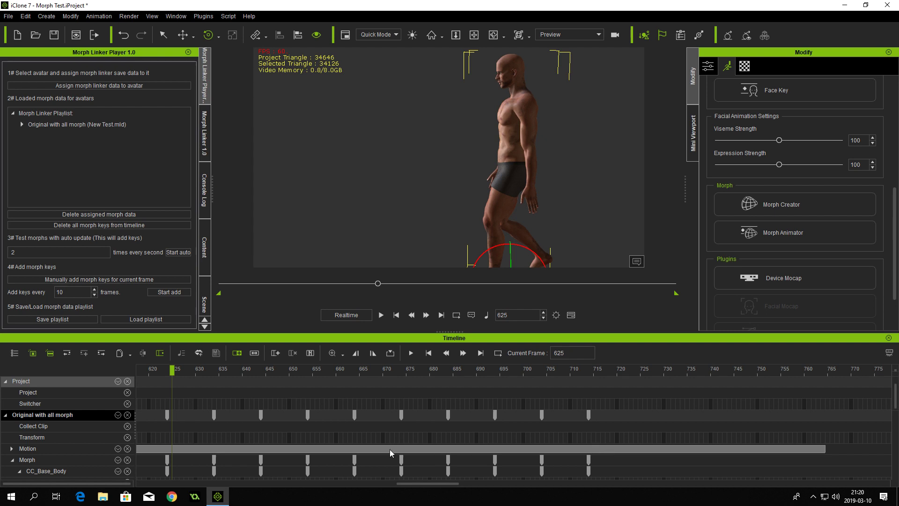
{"action": "left_click_drag", "start_coordinate": [595, 460], "coordinate": [161, 471]}
{"action": "left_click_drag", "start_coordinate": [596, 462], "coordinate": [692, 471]}
{"action": "left_click_drag", "start_coordinate": [758, 464], "coordinate": [770, 462]}
{"action": "left_click_drag", "start_coordinate": [197, 484], "coordinate": [242, 484]}
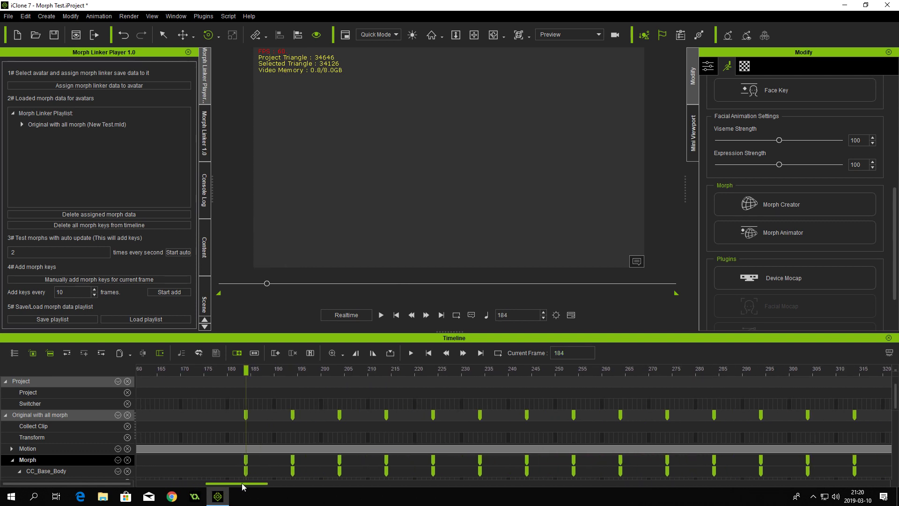
{"action": "left_click_drag", "start_coordinate": [244, 424], "coordinate": [614, 423]}
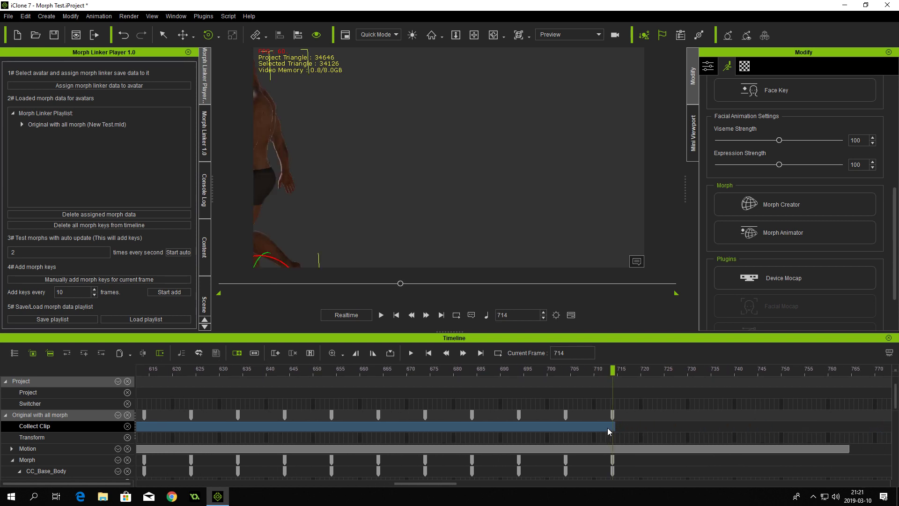
Step: Add the collected clip to the library as MotionPlus with only Morph data included, saved as Test001 in the documents folder
{"action": "right_click", "coordinate": [608, 428]}
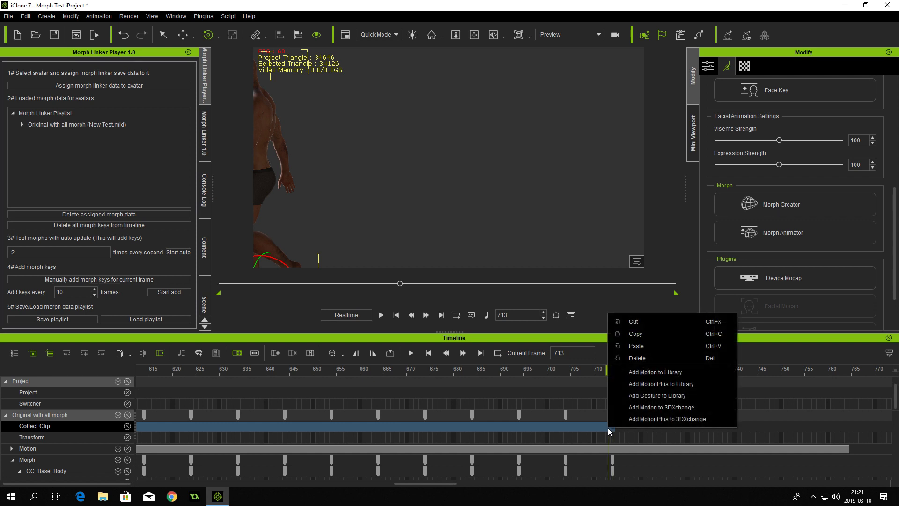
{"action": "left_click", "coordinate": [670, 383]}
{"action": "left_click", "coordinate": [402, 210]}
{"action": "left_click", "coordinate": [402, 188]}
{"action": "left_click", "coordinate": [402, 164]}
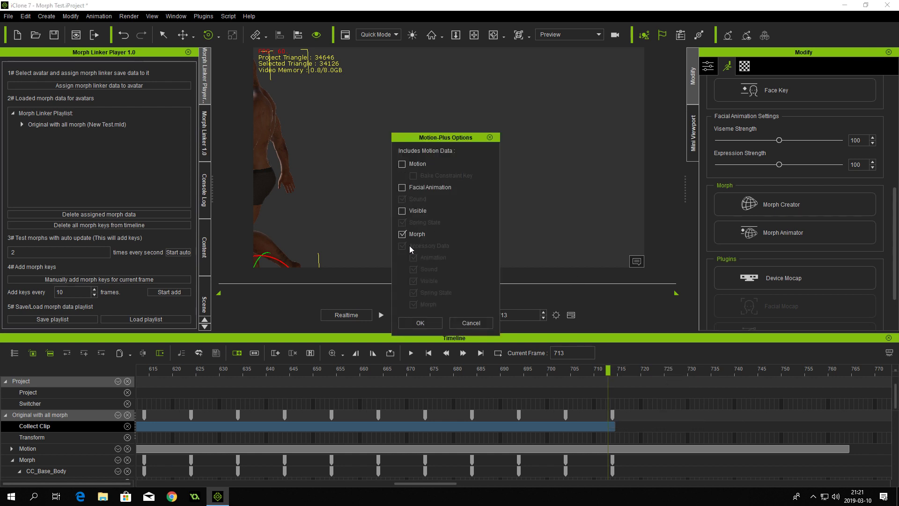
{"action": "left_click", "coordinate": [420, 323]}
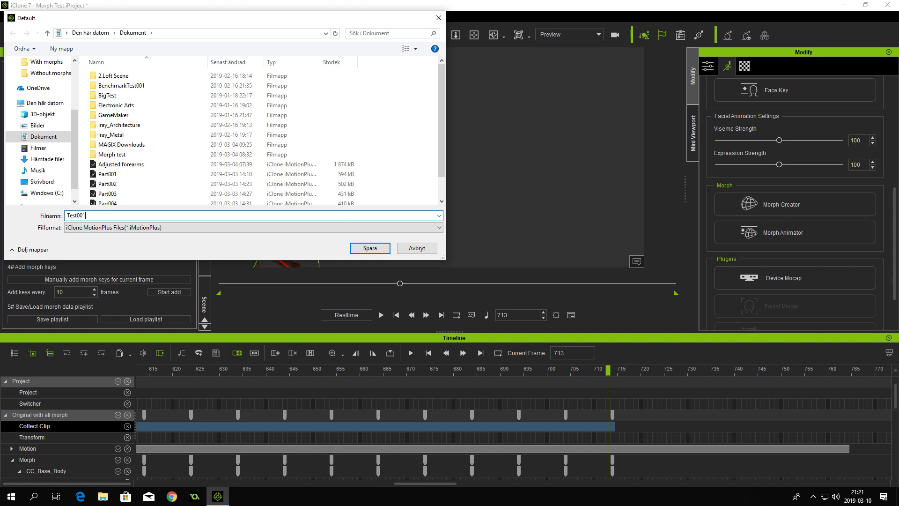
{"action": "left_click", "coordinate": [370, 249]}
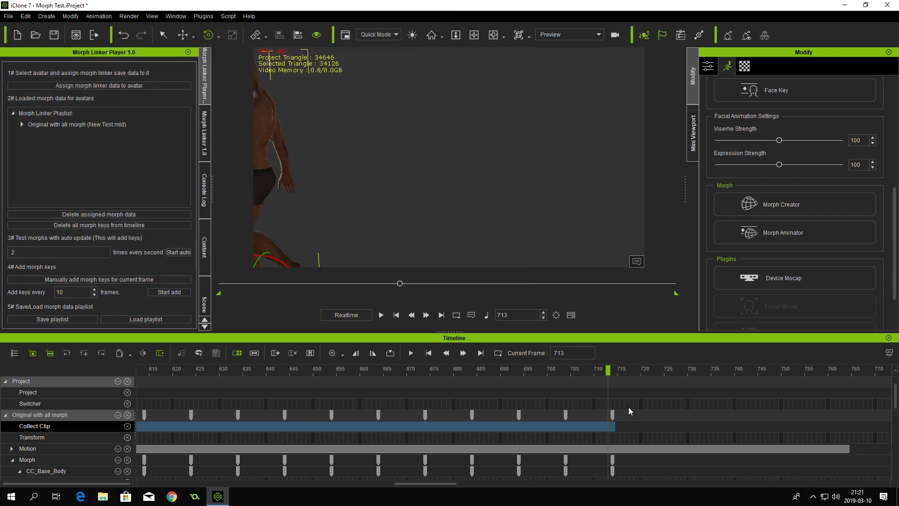
Step: Move the project's playback start marker to the first morph key at frame 184
{"action": "left_click_drag", "start_coordinate": [450, 483], "coordinate": [257, 478]}
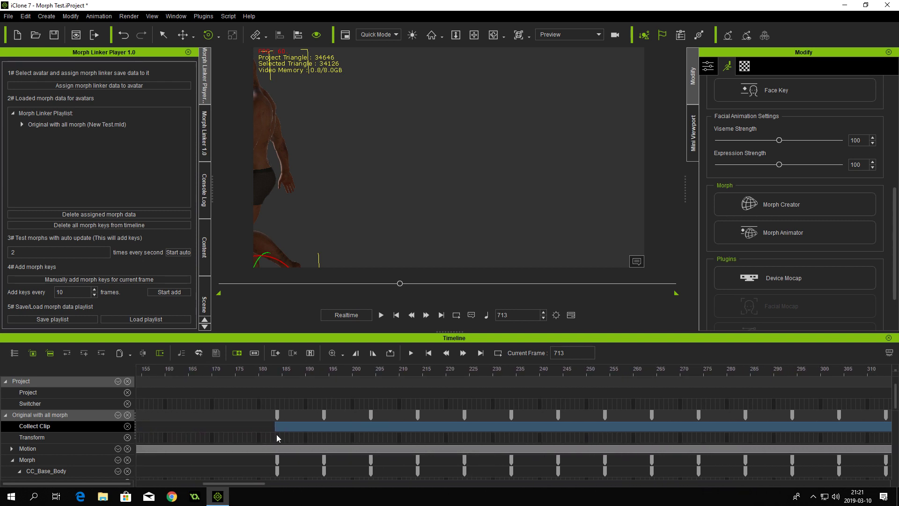
{"action": "left_click", "coordinate": [277, 463]}
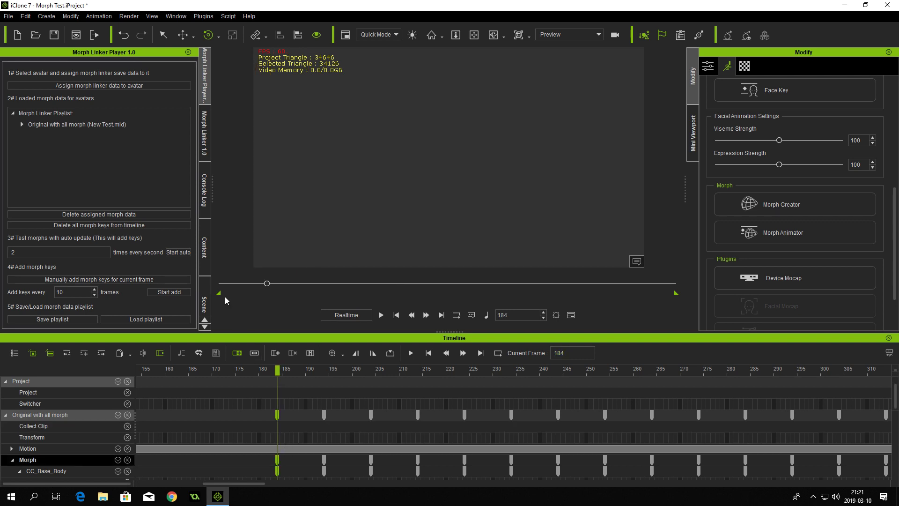
{"action": "left_click_drag", "start_coordinate": [219, 294], "coordinate": [263, 295]}
{"action": "left_click_drag", "start_coordinate": [257, 368], "coordinate": [277, 369]}
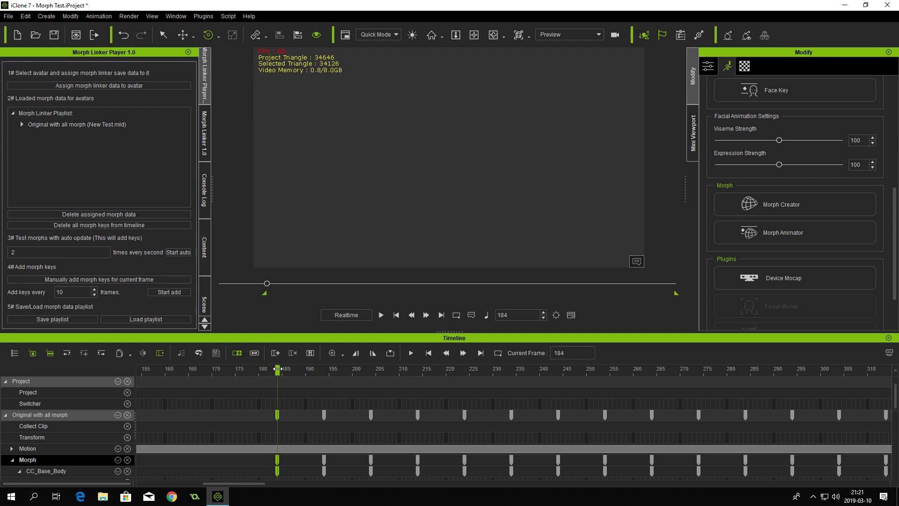
Step: Delete all morph keys from the timeline with Morph Linker Player and return to frame 184
{"action": "left_click_drag", "start_coordinate": [264, 462], "coordinate": [648, 461]}
{"action": "left_click", "coordinate": [266, 460]}
{"action": "left_click", "coordinate": [106, 225]}
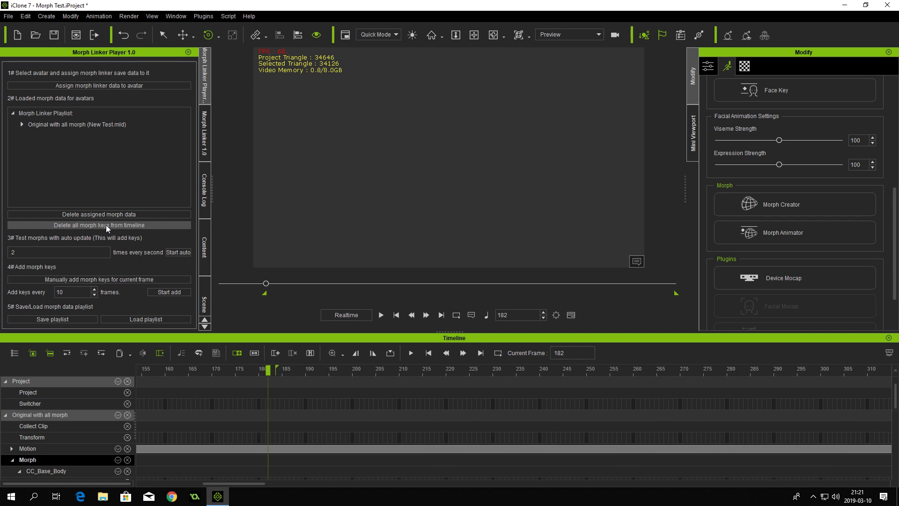
{"action": "left_click", "coordinate": [276, 369]}
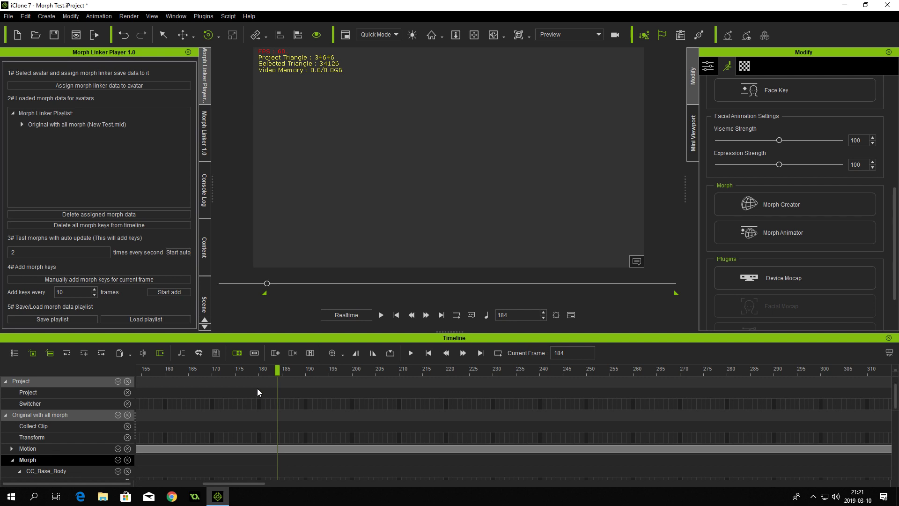
{"action": "left_click", "coordinate": [845, 5]}
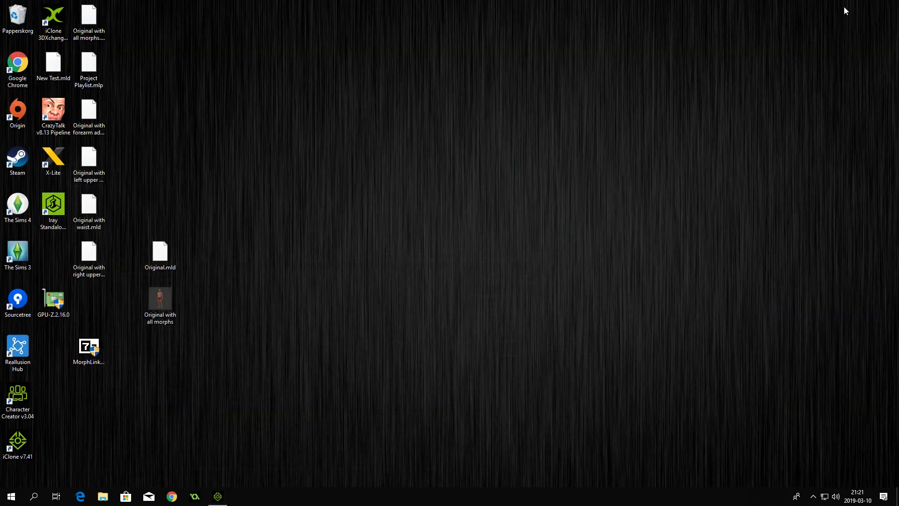
{"action": "mouse_move", "coordinate": [217, 496]}
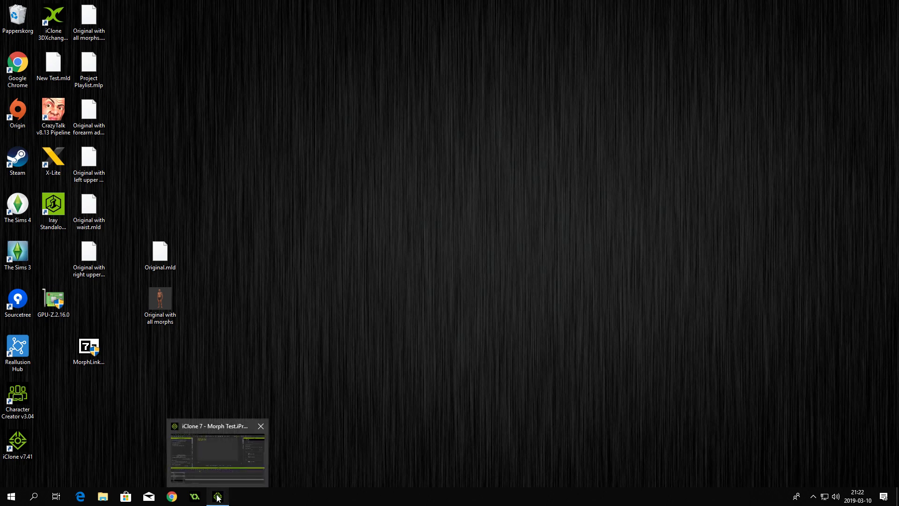
{"action": "left_click", "coordinate": [218, 497]}
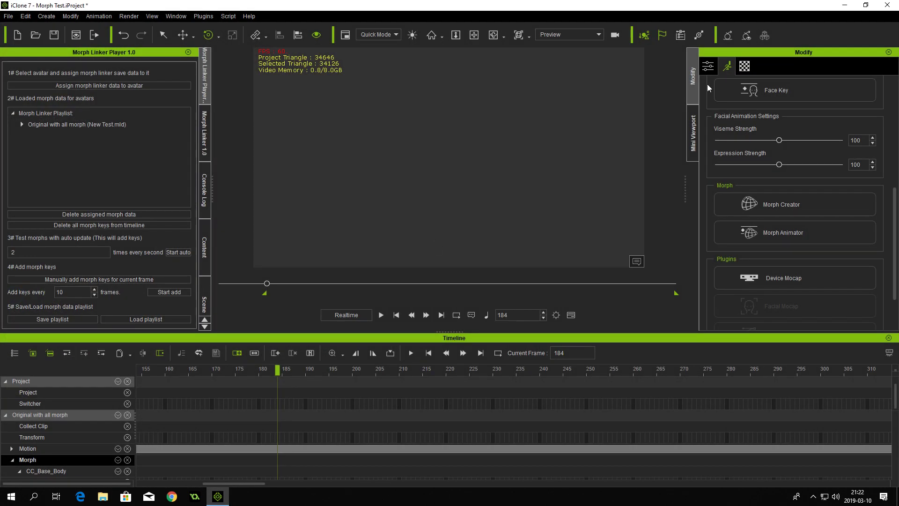
Step: Restore the maximized application window to a smaller size and place it beside the desktop icons
{"action": "left_click", "coordinate": [870, 7]}
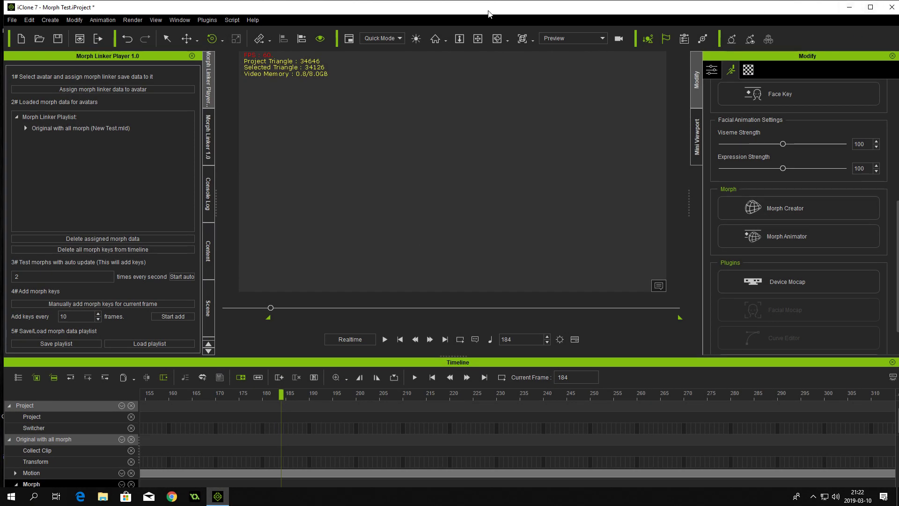
{"action": "left_click", "coordinate": [870, 7]}
{"action": "left_click_drag", "start_coordinate": [303, 33], "coordinate": [377, 30]}
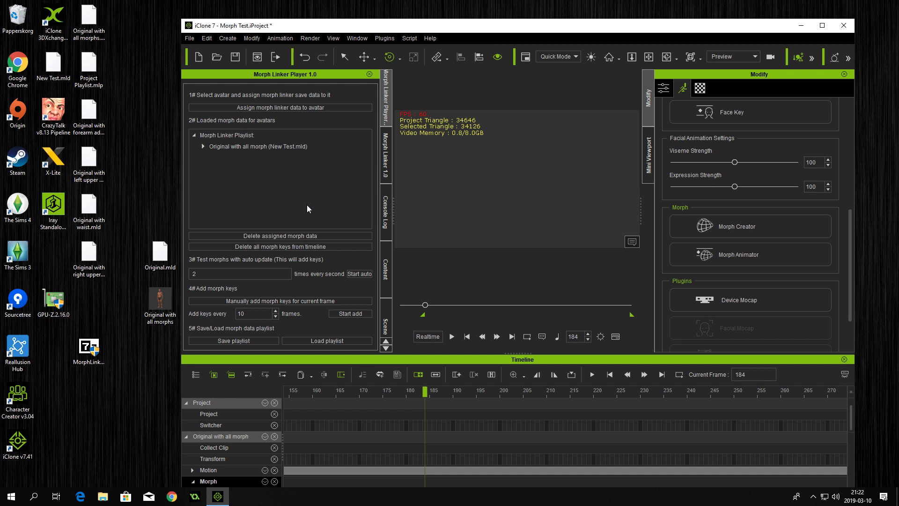
{"action": "left_click_drag", "start_coordinate": [392, 28], "coordinate": [388, 21]}
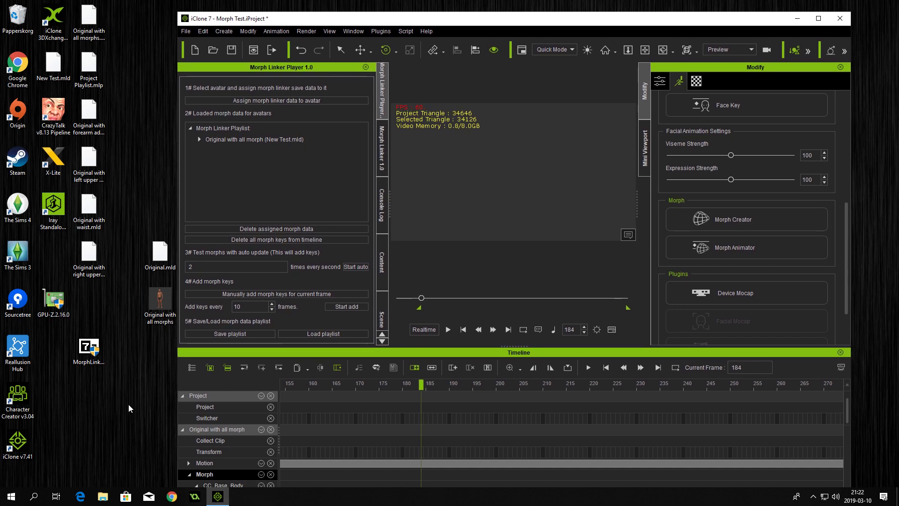
Step: Open the Dokument folder in File Explorer
{"action": "left_click", "coordinate": [102, 497]}
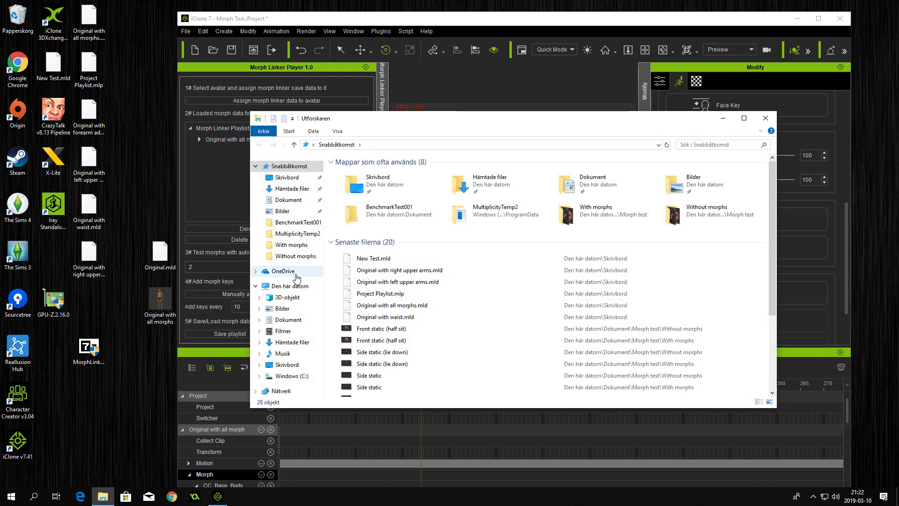
{"action": "left_click", "coordinate": [288, 321]}
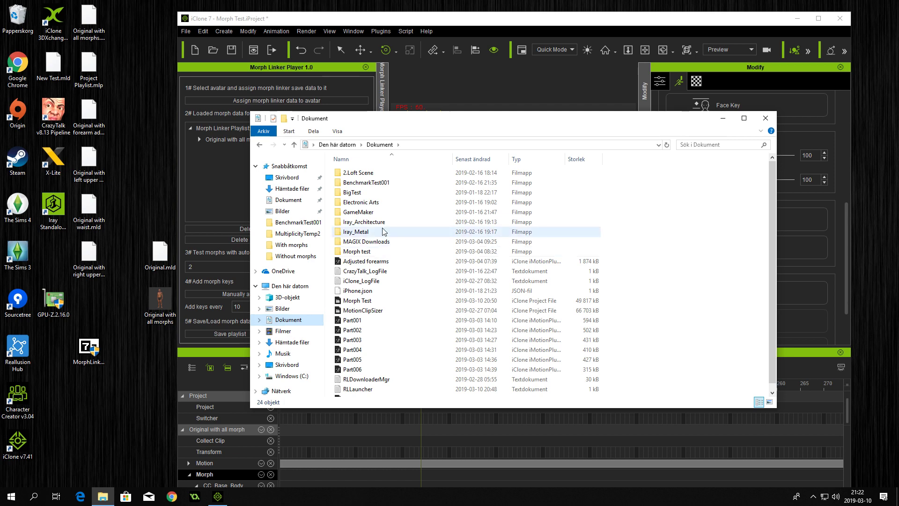
{"action": "double_click", "coordinate": [382, 193]}
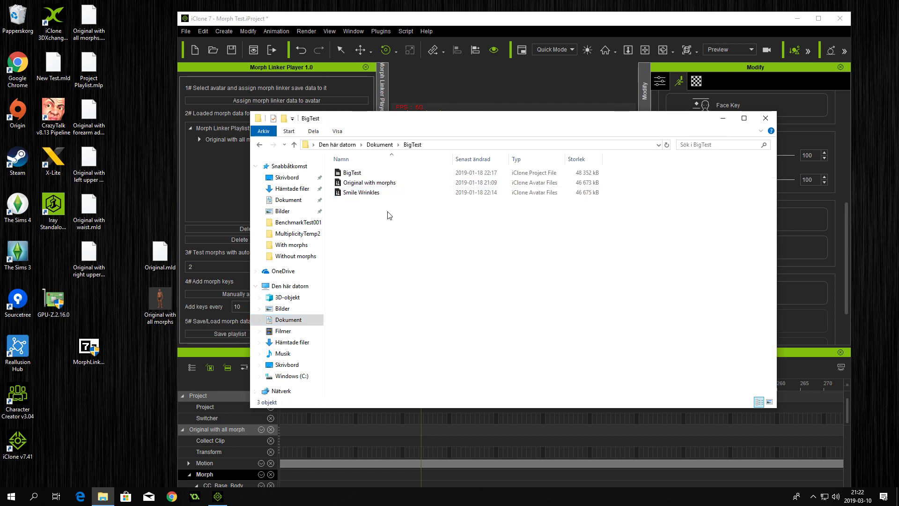
{"action": "left_click", "coordinate": [380, 144]}
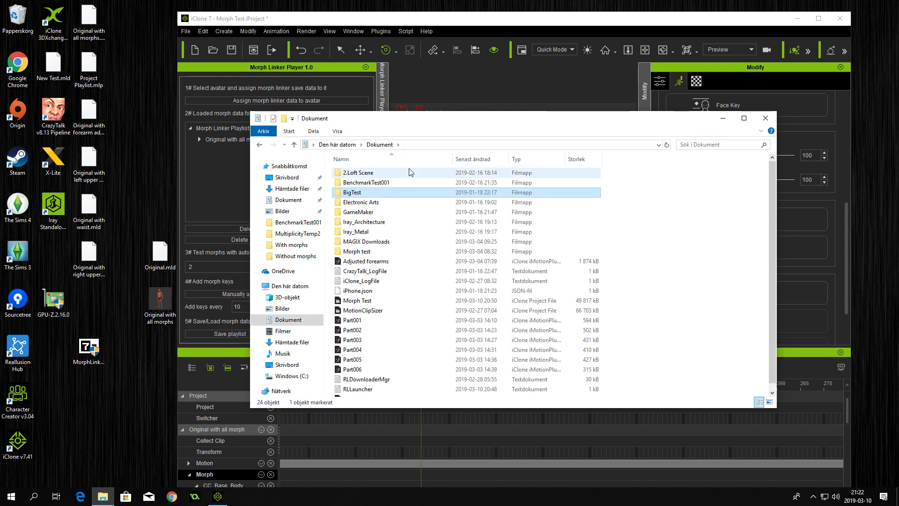
Step: Apply the Test001 MotionPlus clip from the Dokument folder to the avatar at frame 184, then maximize the iClone window again
{"action": "left_click_drag", "start_coordinate": [466, 125], "coordinate": [298, 253]}
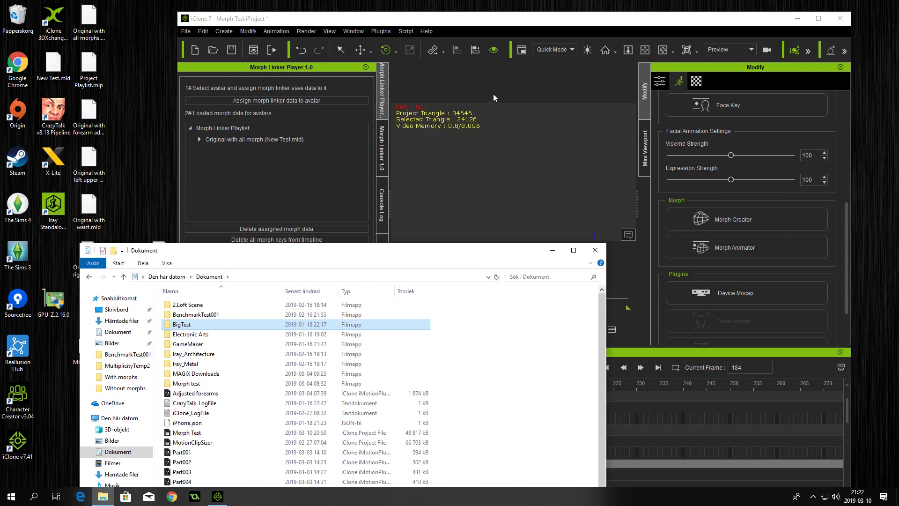
{"action": "left_click", "coordinate": [605, 55]}
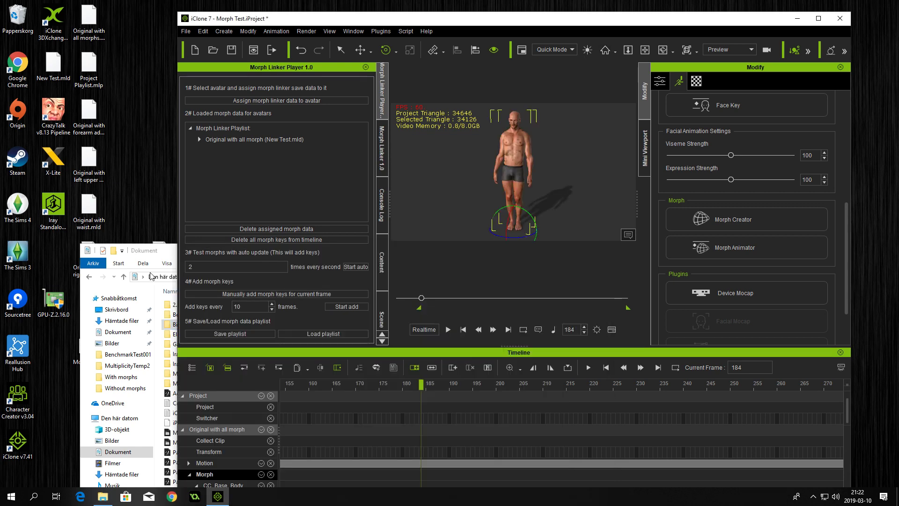
{"action": "left_click", "coordinate": [167, 252]}
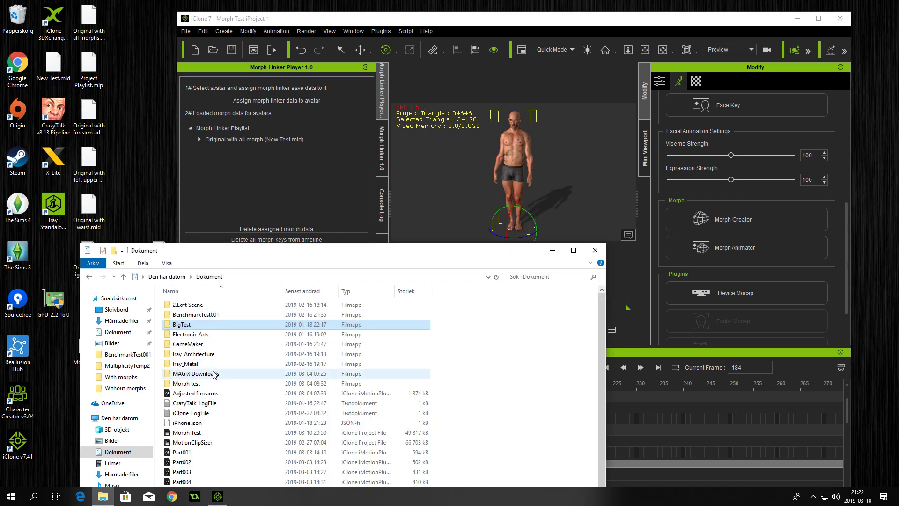
{"action": "scroll", "coordinate": [214, 373], "scroll_direction": "down", "scroll_amount": 1}
{"action": "left_click_drag", "start_coordinate": [229, 252], "coordinate": [181, 204]}
{"action": "left_click_drag", "start_coordinate": [136, 475], "coordinate": [515, 159]}
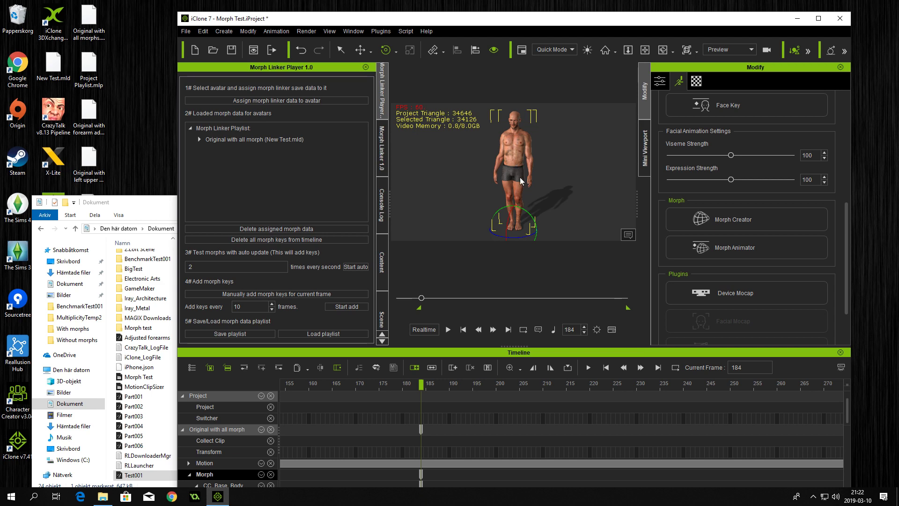
{"action": "double_click", "coordinate": [689, 21]}
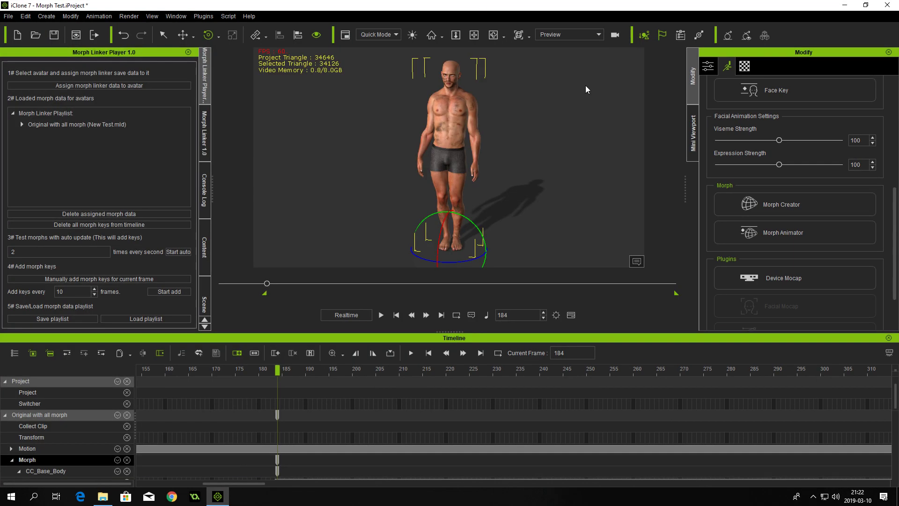
Step: Scrub through the start of the applied Test001 morph clip and examine the avatar's arm and shoulder morphs from the side
{"action": "scroll", "coordinate": [285, 444], "scroll_direction": "down", "scroll_amount": 3}
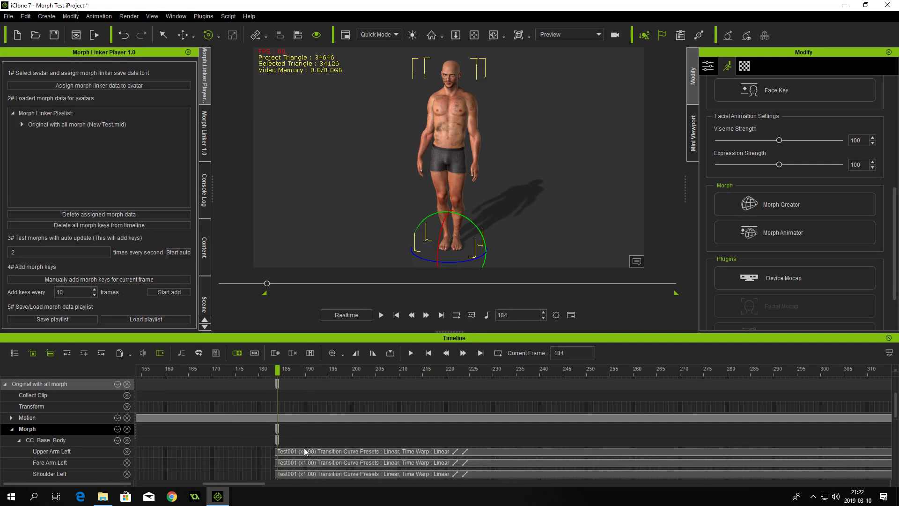
{"action": "left_click_drag", "start_coordinate": [276, 371], "coordinate": [628, 374]}
{"action": "left_click_drag", "start_coordinate": [538, 124], "coordinate": [452, 177], "text": "alt"}
{"action": "right_click_drag", "start_coordinate": [448, 188], "coordinate": [277, 203], "text": "alt"}
{"action": "right_click_drag", "start_coordinate": [436, 219], "coordinate": [422, 237], "text": "alt"}
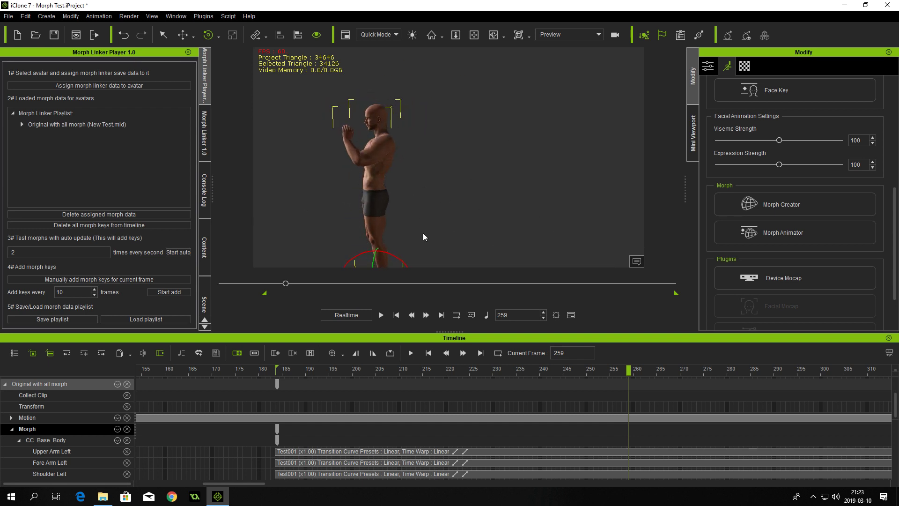
{"action": "left_click_drag", "start_coordinate": [631, 369], "coordinate": [662, 369]}
{"action": "left_click_drag", "start_coordinate": [593, 368], "coordinate": [399, 369]}
Step: Add morph keys every 10 frames with Morph Linker Player, starting at frame 715 after the Test001 clip and stopping at about frame 845
{"action": "left_click_drag", "start_coordinate": [247, 484], "coordinate": [459, 485]}
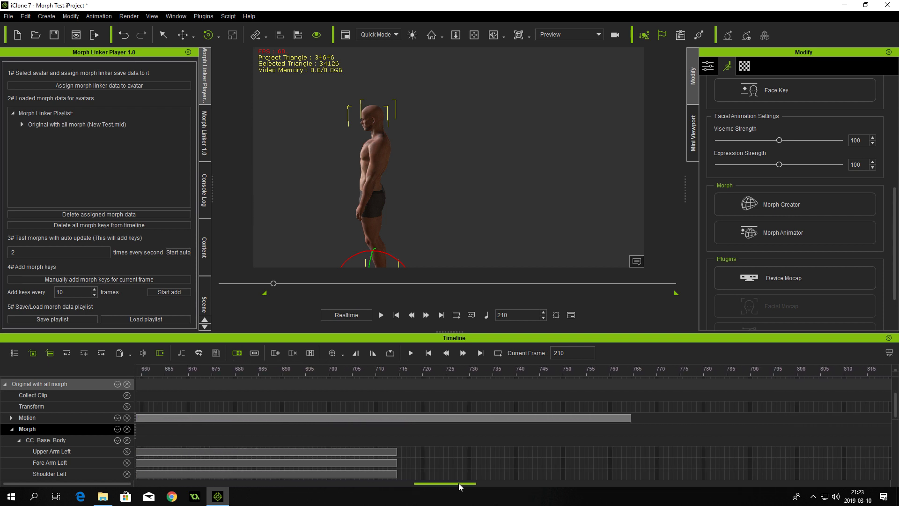
{"action": "left_click", "coordinate": [398, 370]}
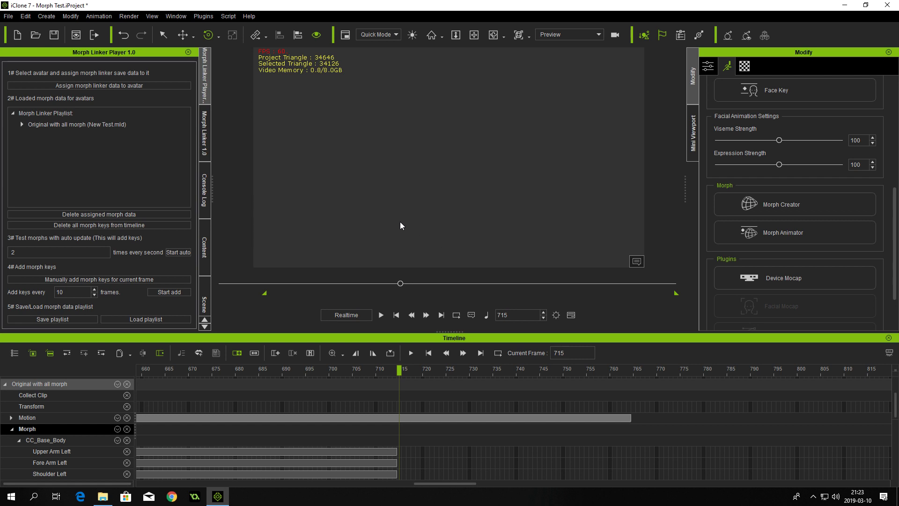
{"action": "left_click", "coordinate": [432, 36]}
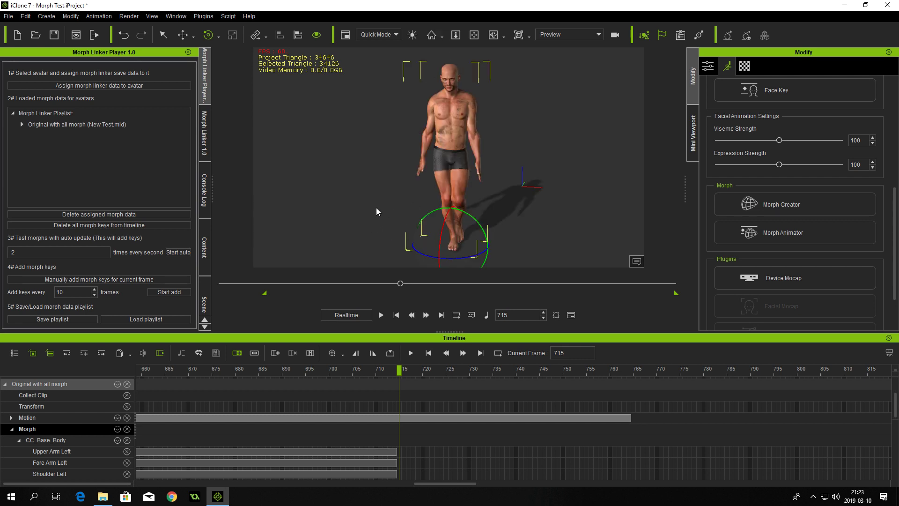
{"action": "scroll", "coordinate": [378, 212], "scroll_direction": "down", "scroll_amount": 3}
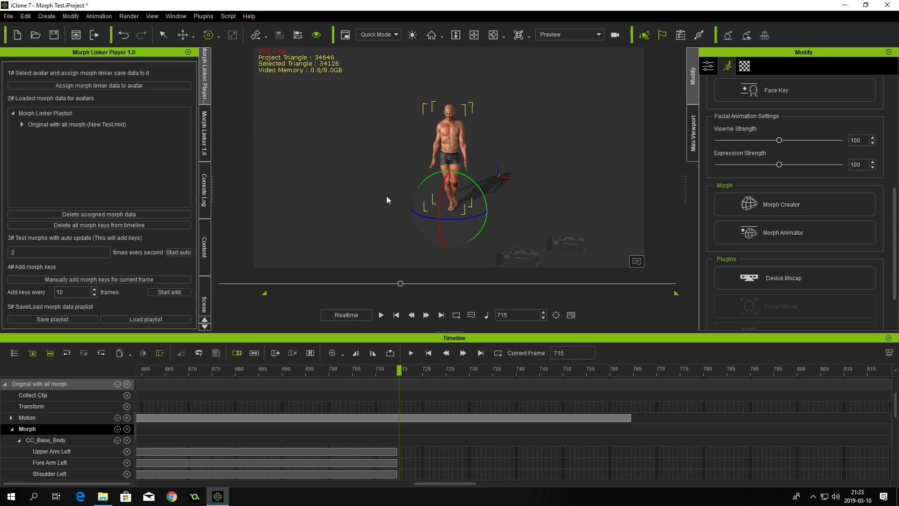
{"action": "left_click", "coordinate": [168, 291]}
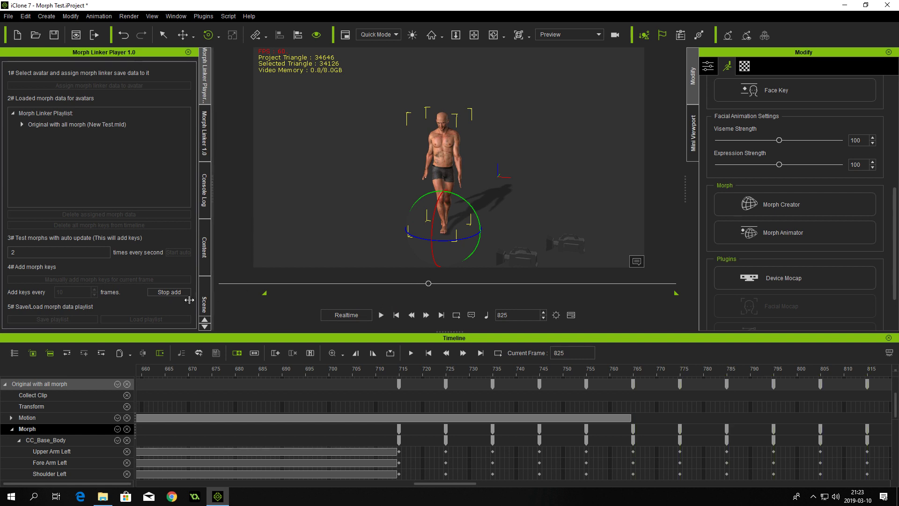
{"action": "left_click", "coordinate": [168, 292]}
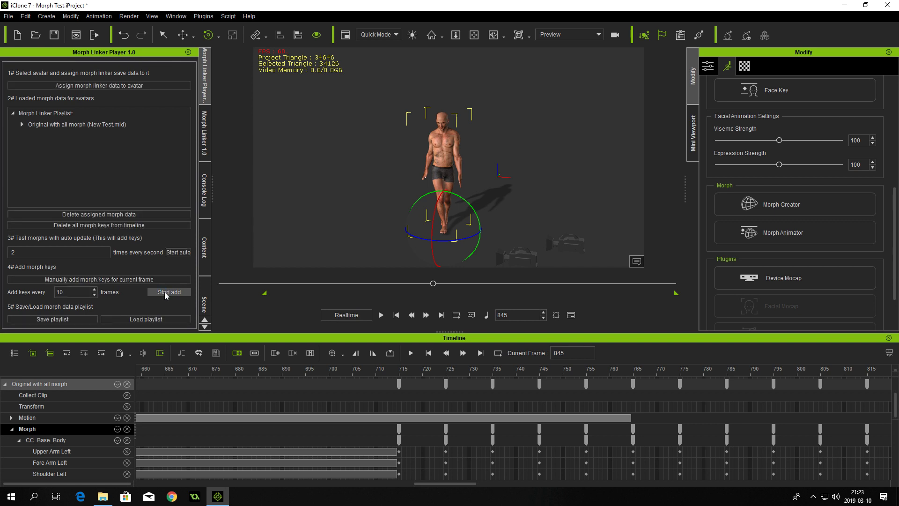